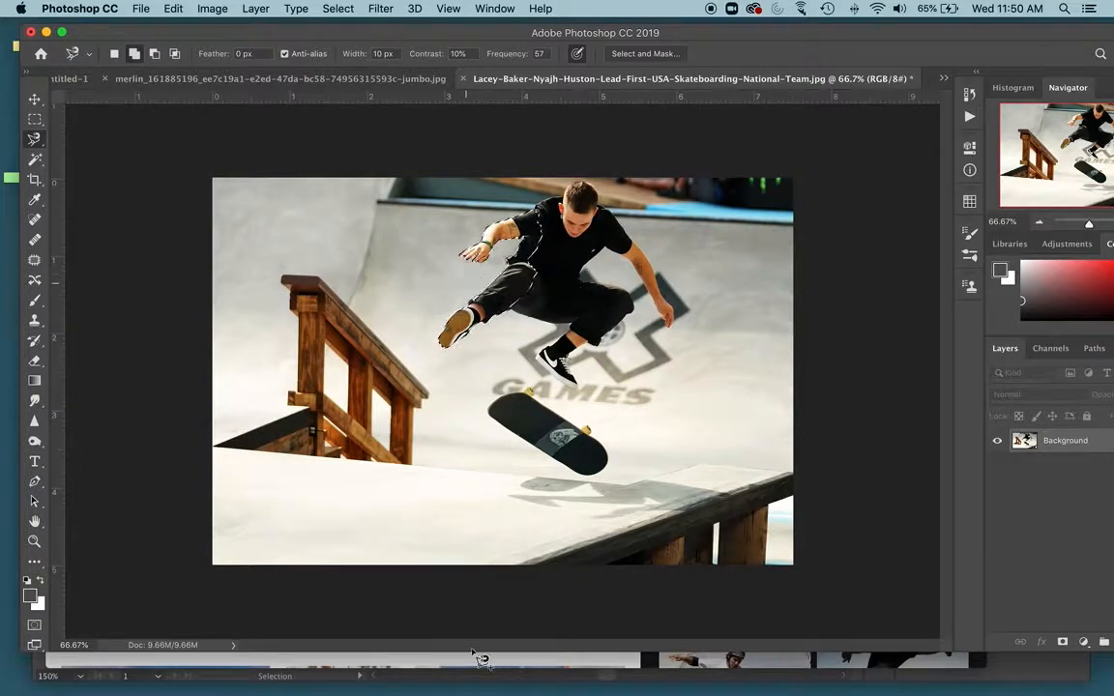
- Switch to the browser window with the skateboarder image search and go to the top of the results
mouse_move(464, 682)
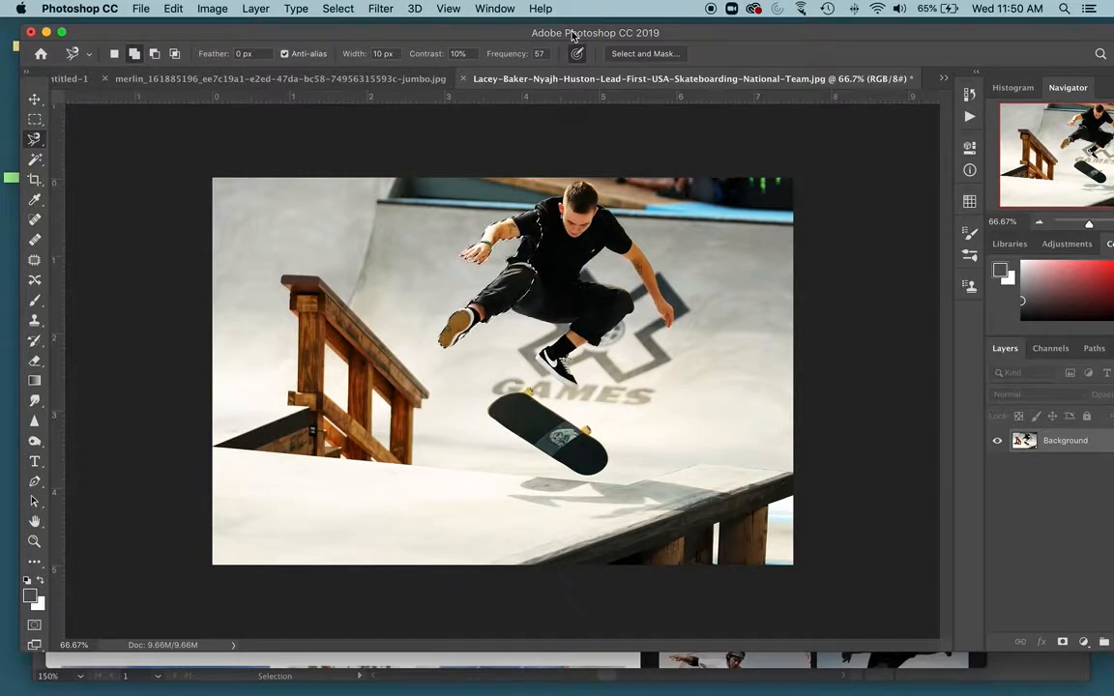
key(ctrl+Up)
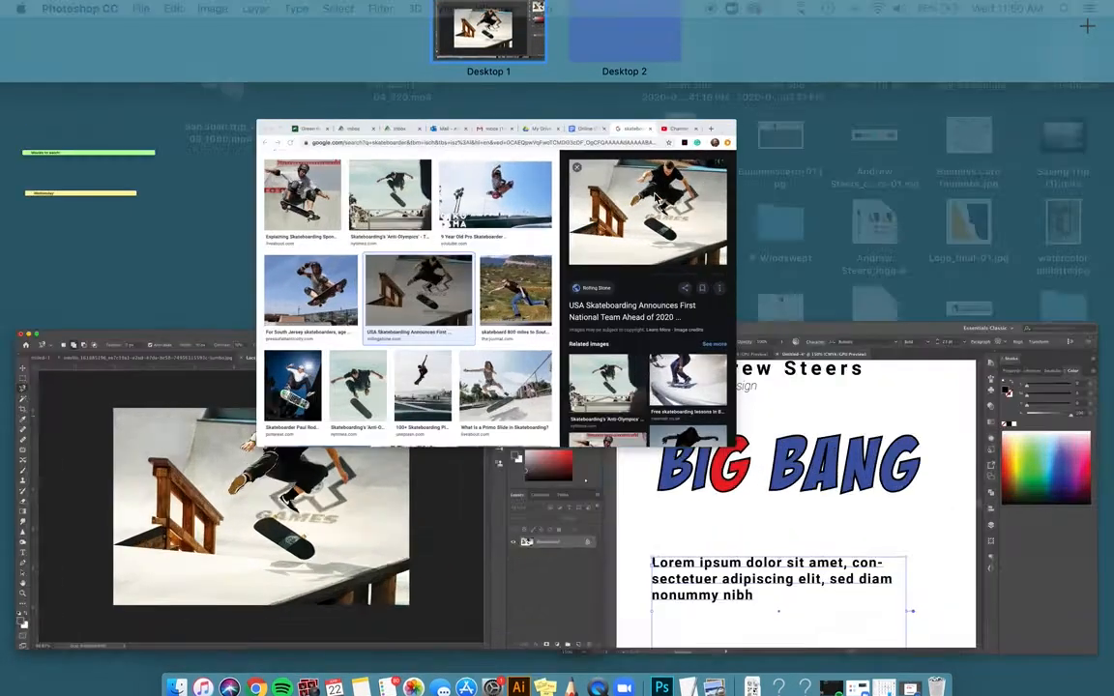
click(656, 198)
scroll(473, 254, up, 10)
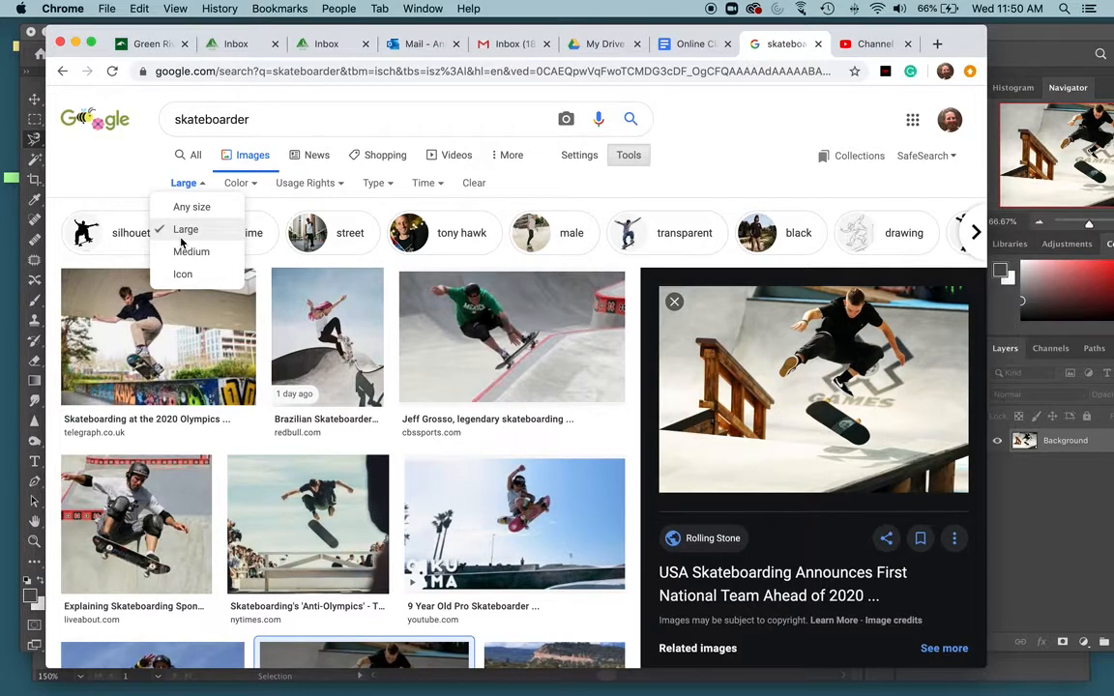
- Look through the size and color filters and limit the skateboarder image results to Medium size
click(183, 236)
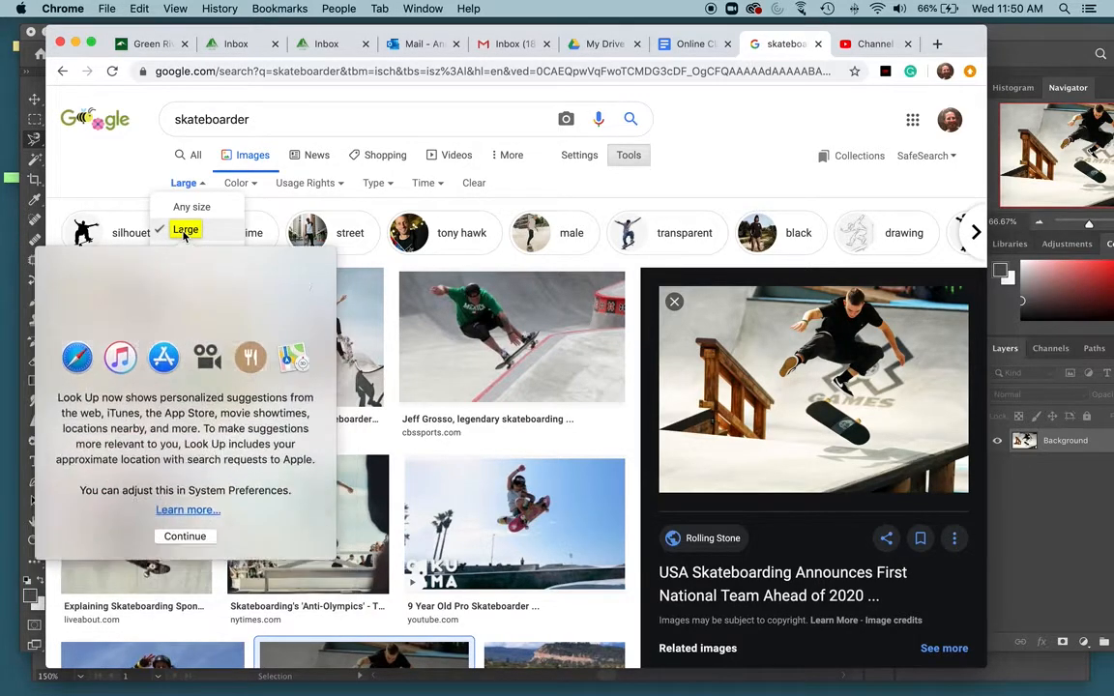
click(107, 171)
double_click(107, 171)
click(245, 184)
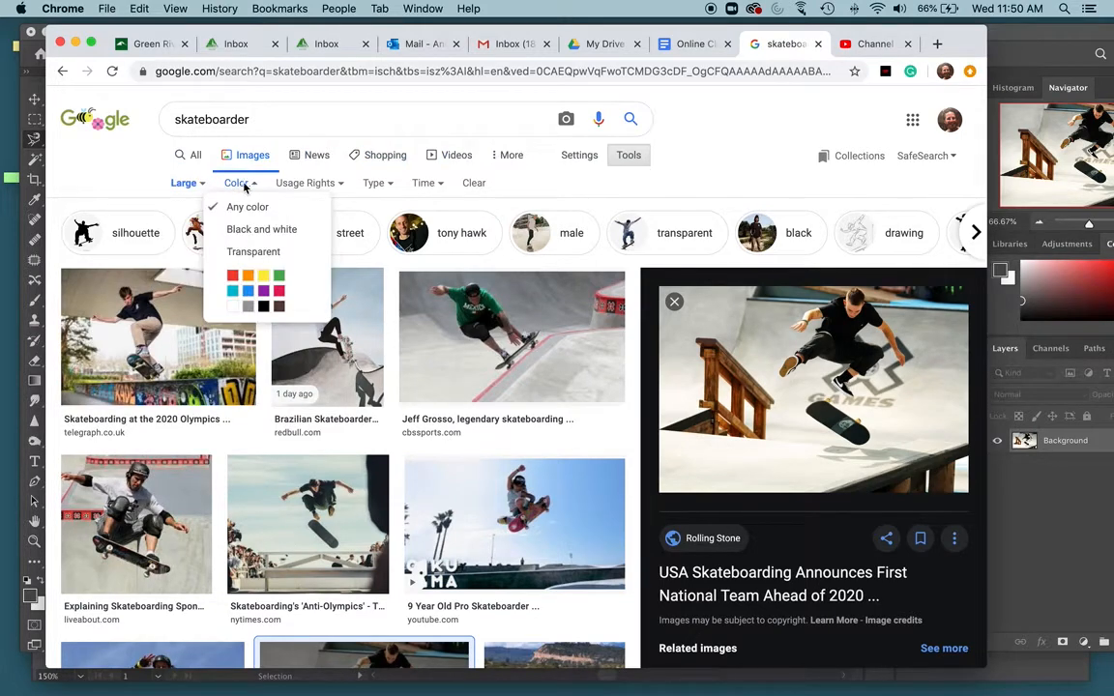
click(189, 186)
click(190, 250)
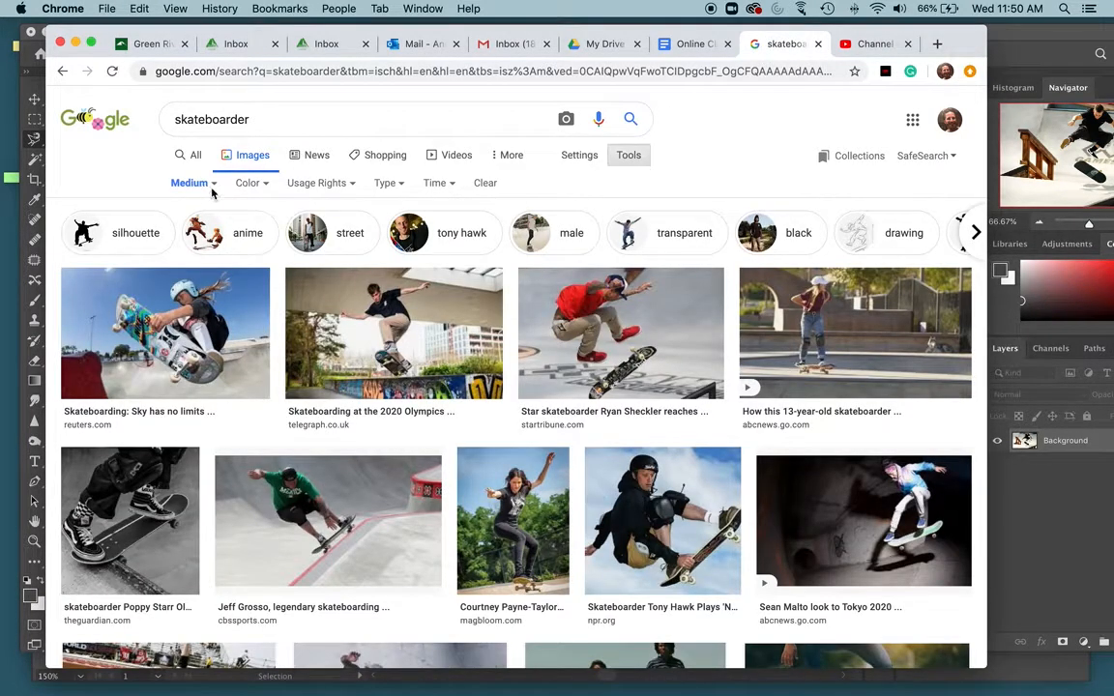
- Filter the skateboarder image results to Large size and browse them for a suitable photo
click(211, 186)
click(187, 226)
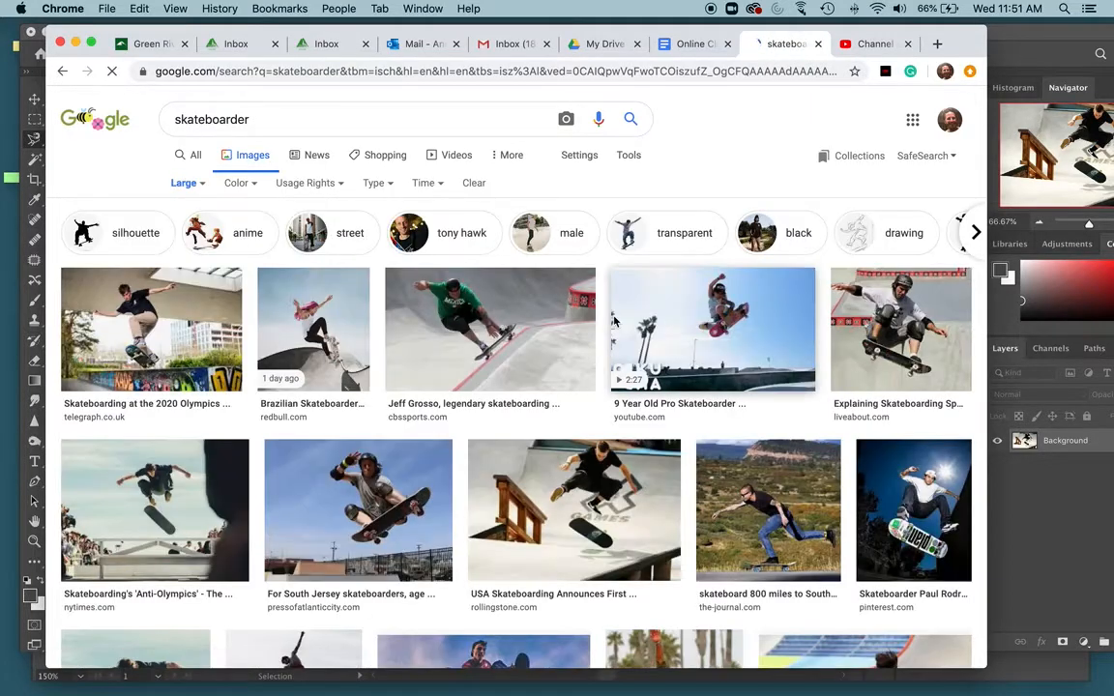
scroll(745, 336, down, 5)
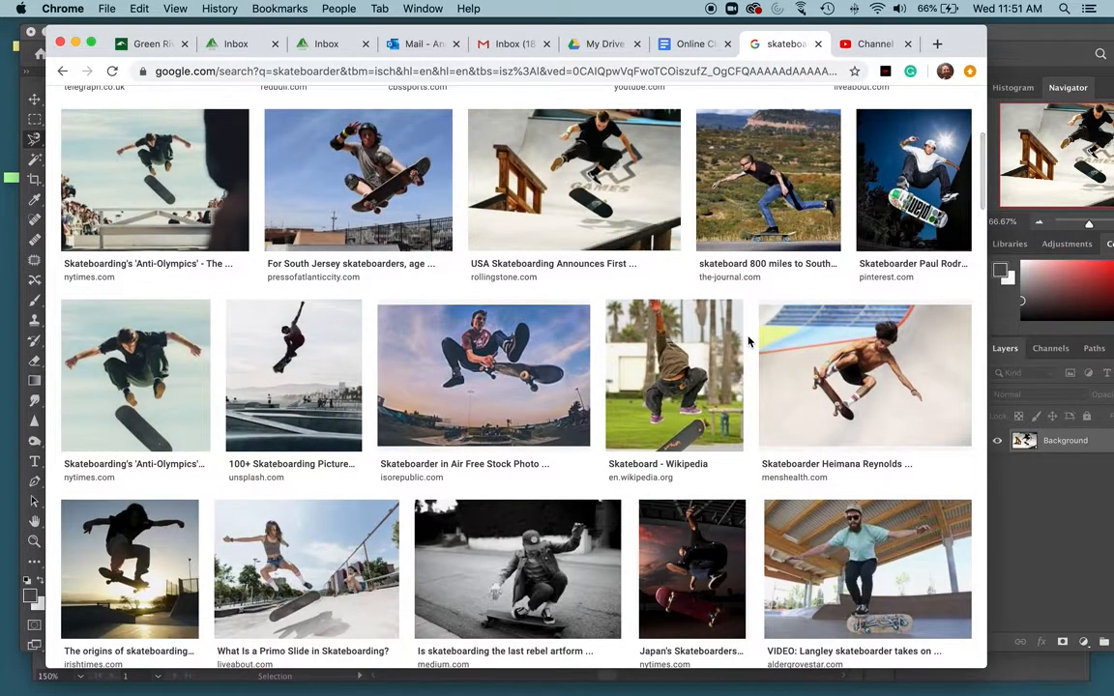
scroll(749, 340, down, 5)
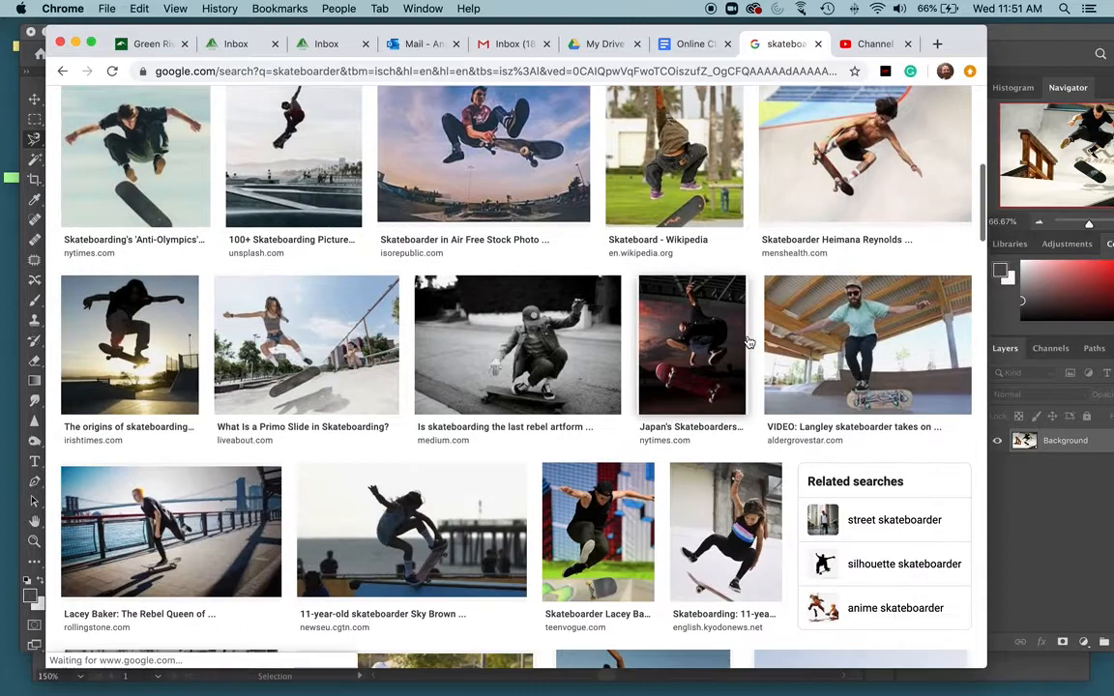
scroll(748, 340, down, 3)
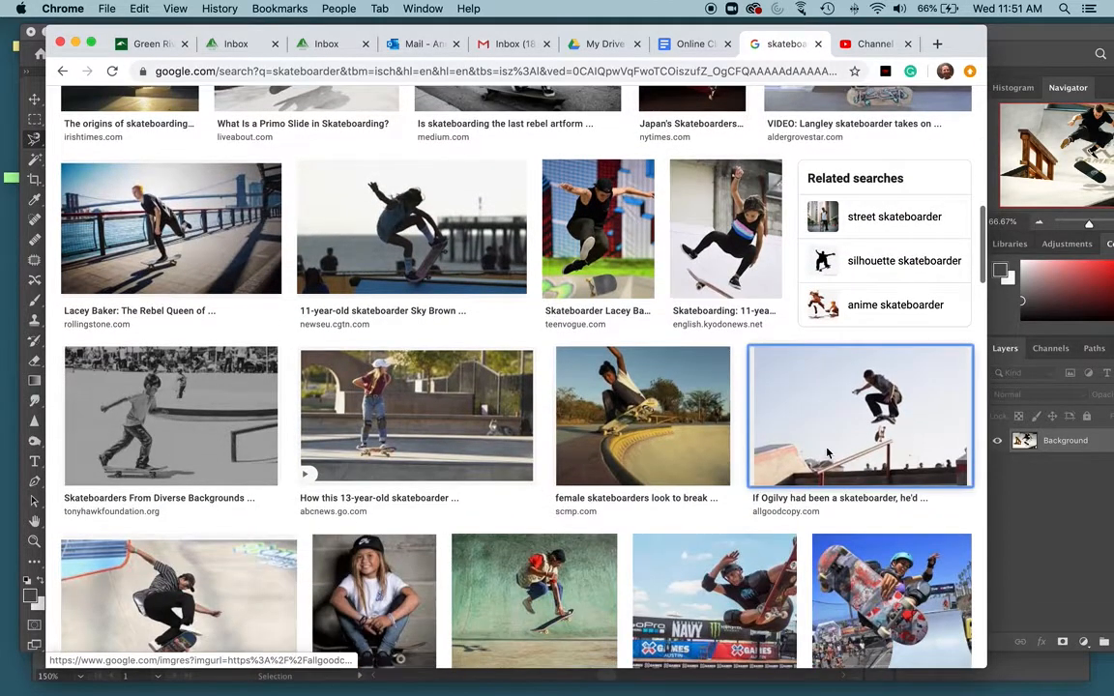
- Open the allgoodcopy.com skateboarder photo's preview and save its link to the Desktop as download in HTML text format
click(764, 407)
right_click(795, 181)
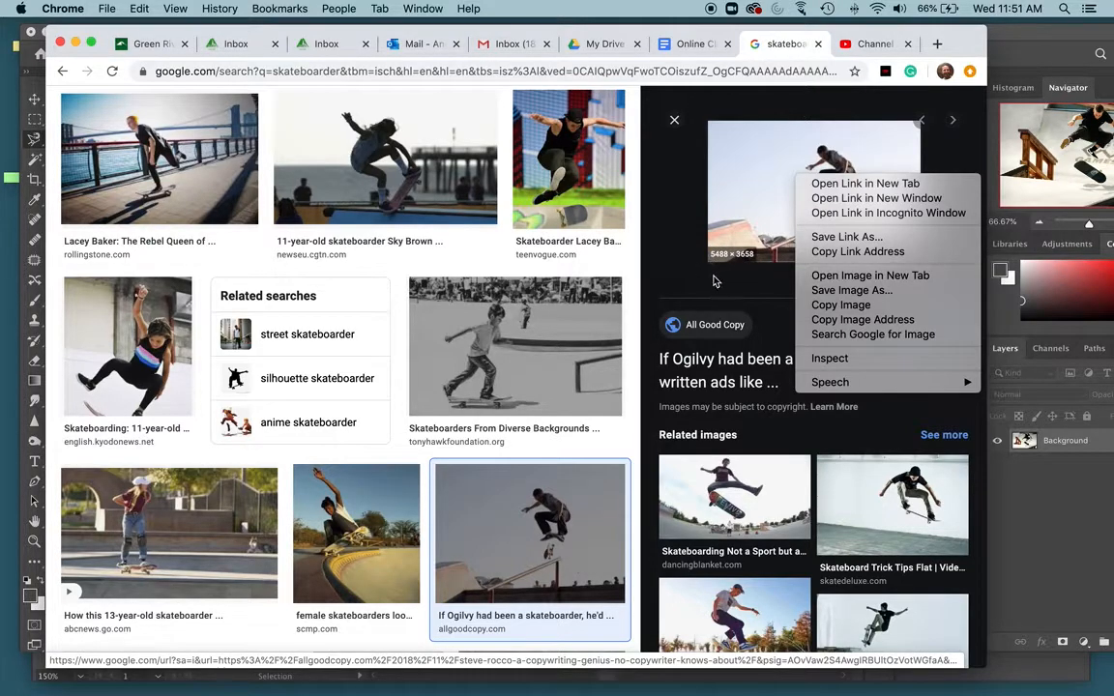
click(858, 240)
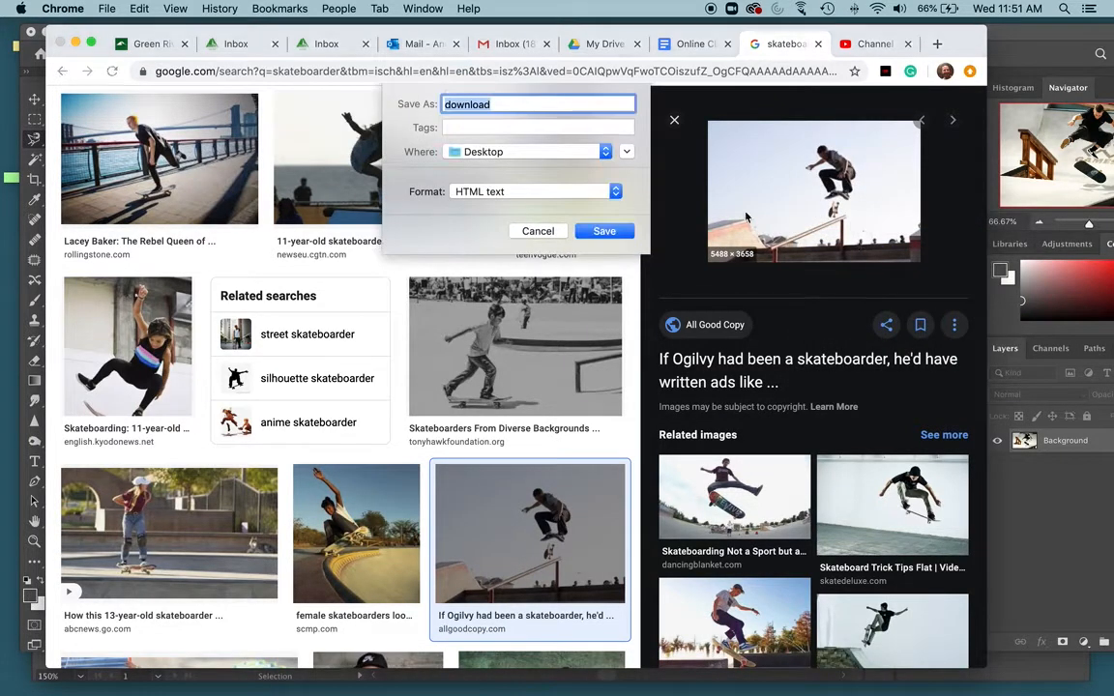
click(613, 233)
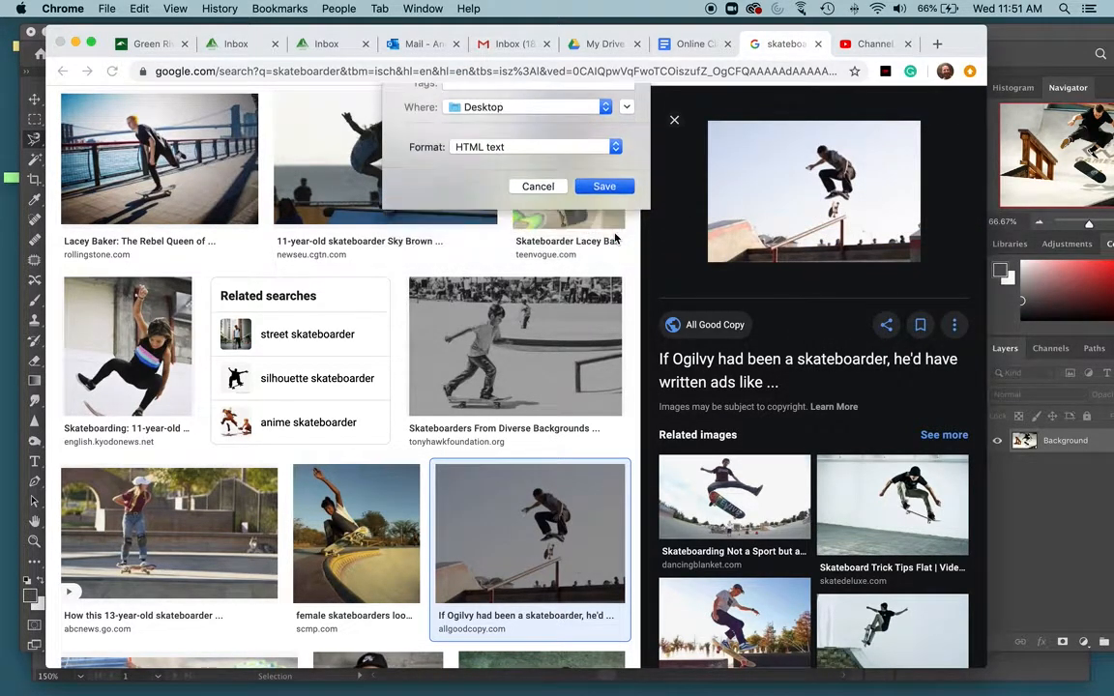
- Minimize the browser, reveal the desktop and preview the merlin_161885196 and Lacey-Baker skateboarder JPG files
click(75, 44)
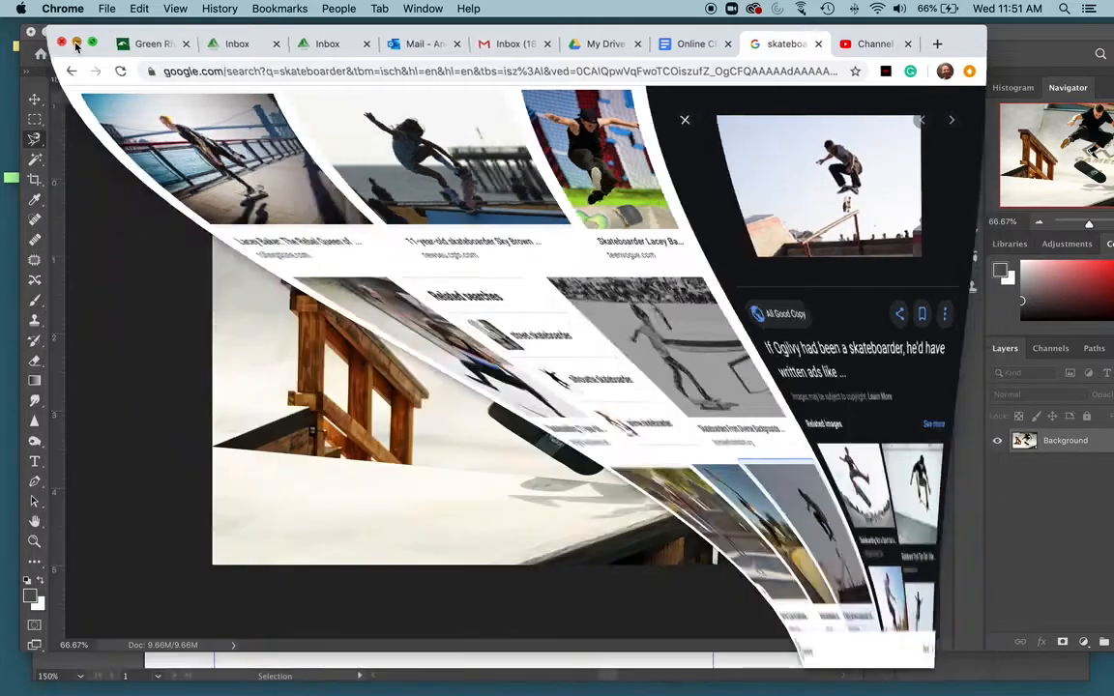
key(F11)
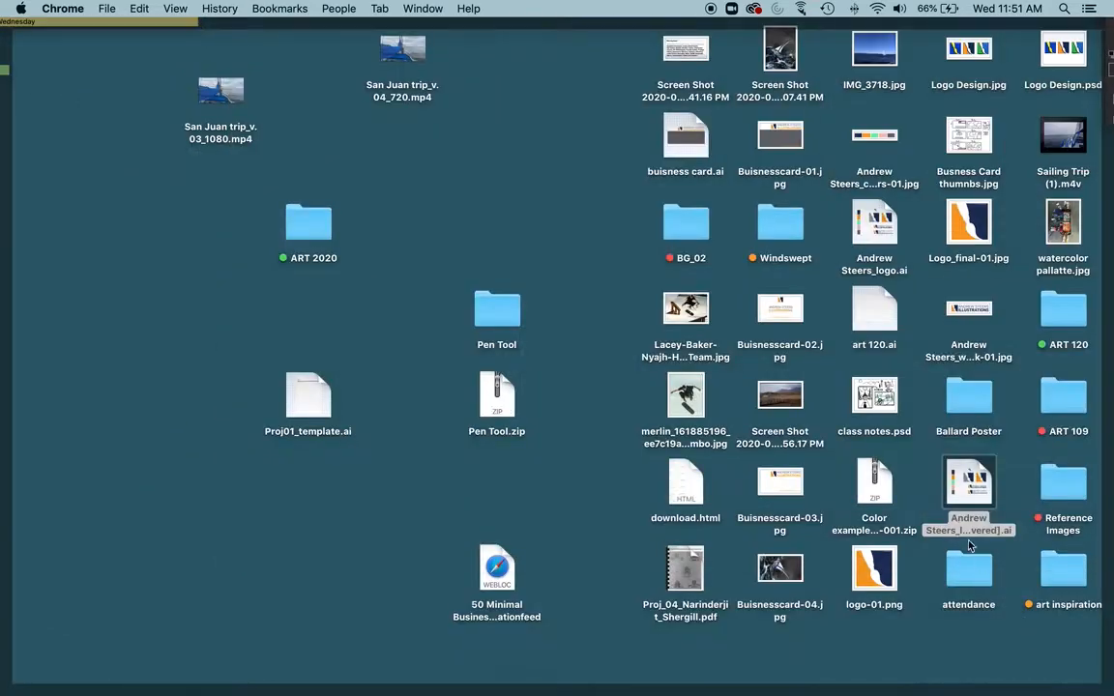
click(725, 418)
key(space)
key(Up)
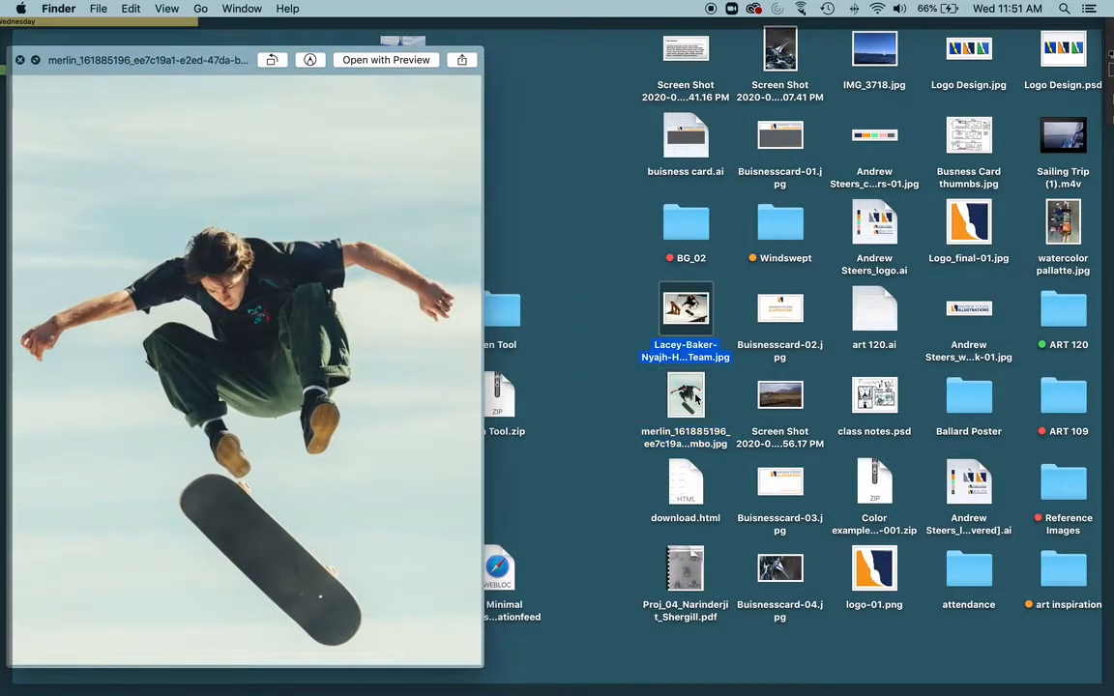
key(space)
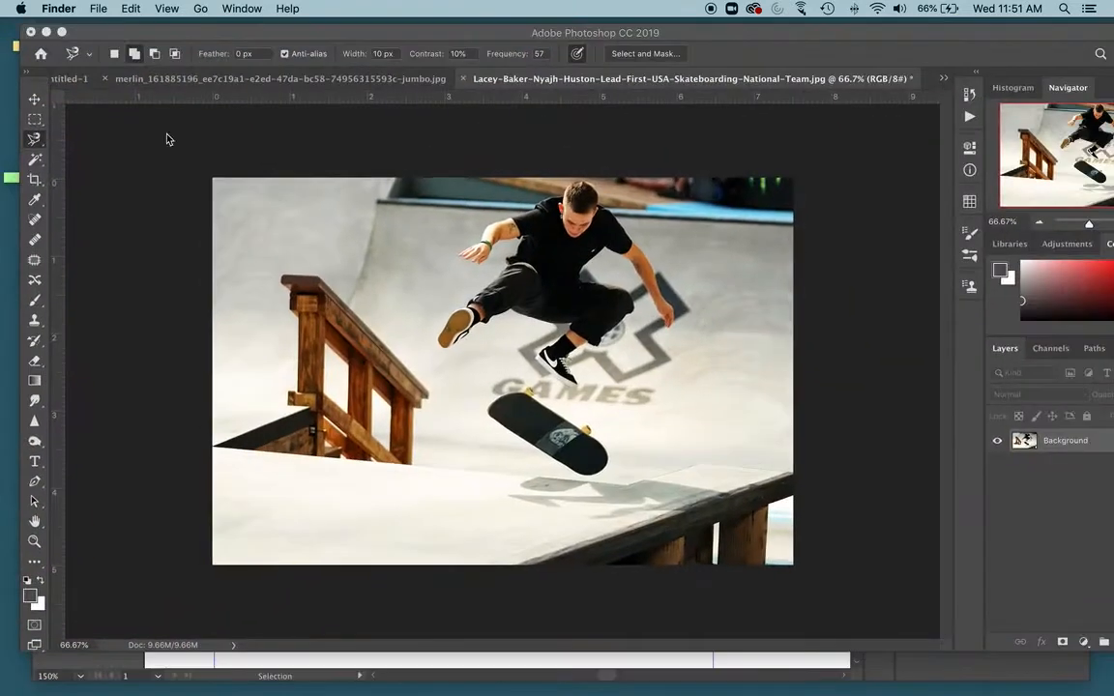
- Return to Photoshop and check the skateboarder photo's resolution in Image Size, leaving the settings as they are
click(145, 31)
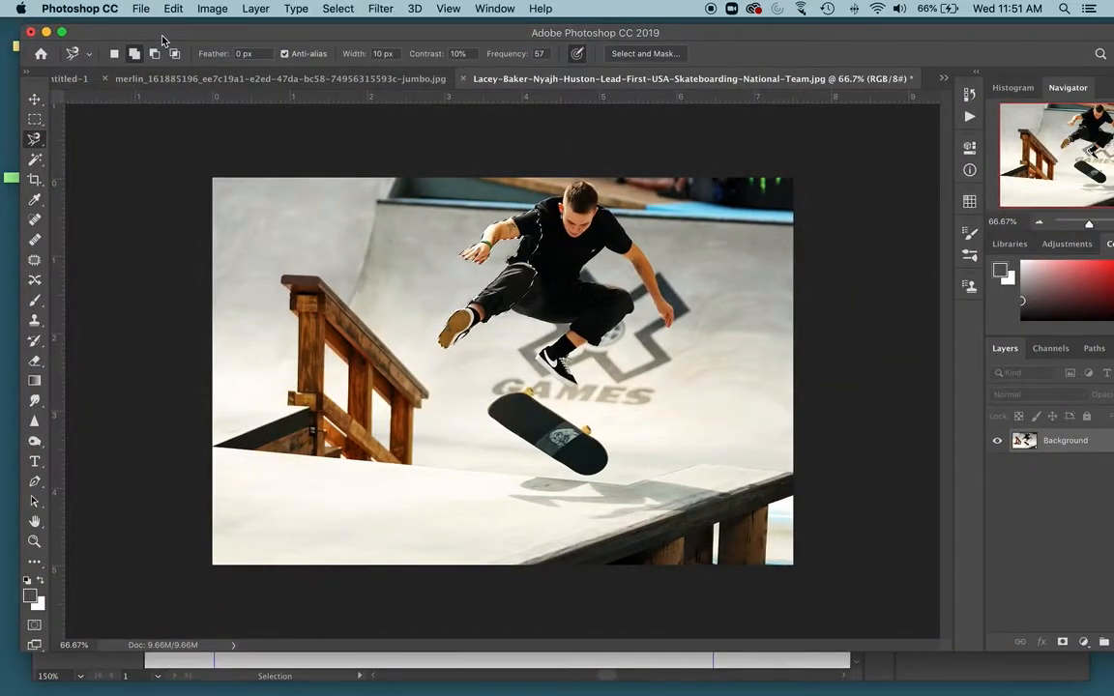
click(212, 8)
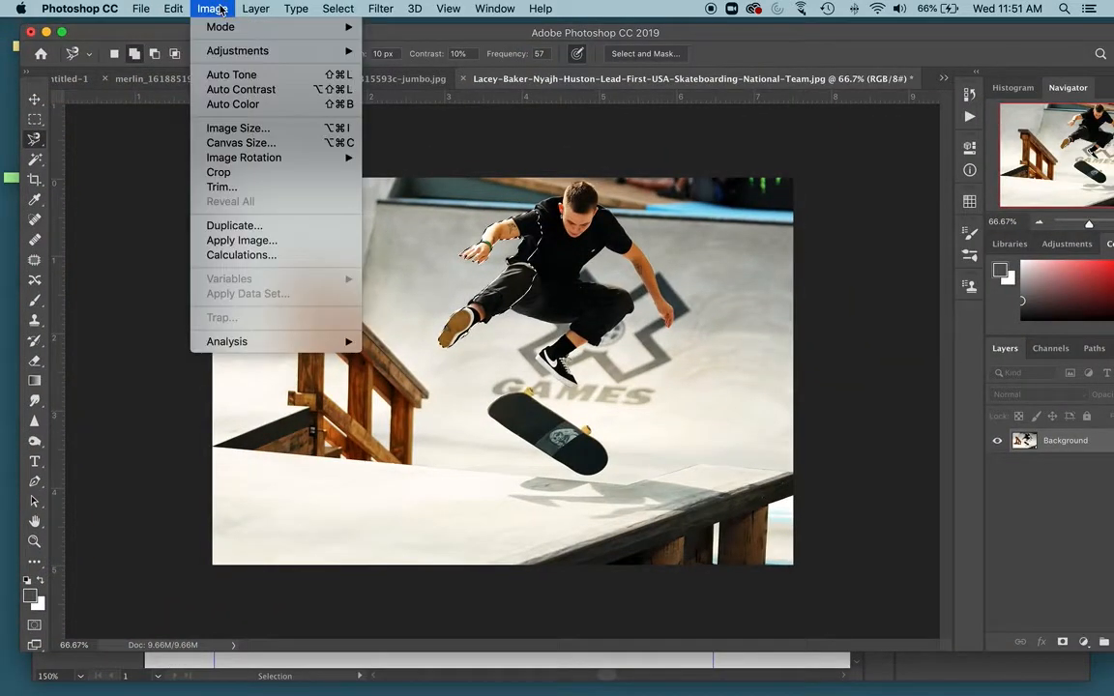
click(275, 131)
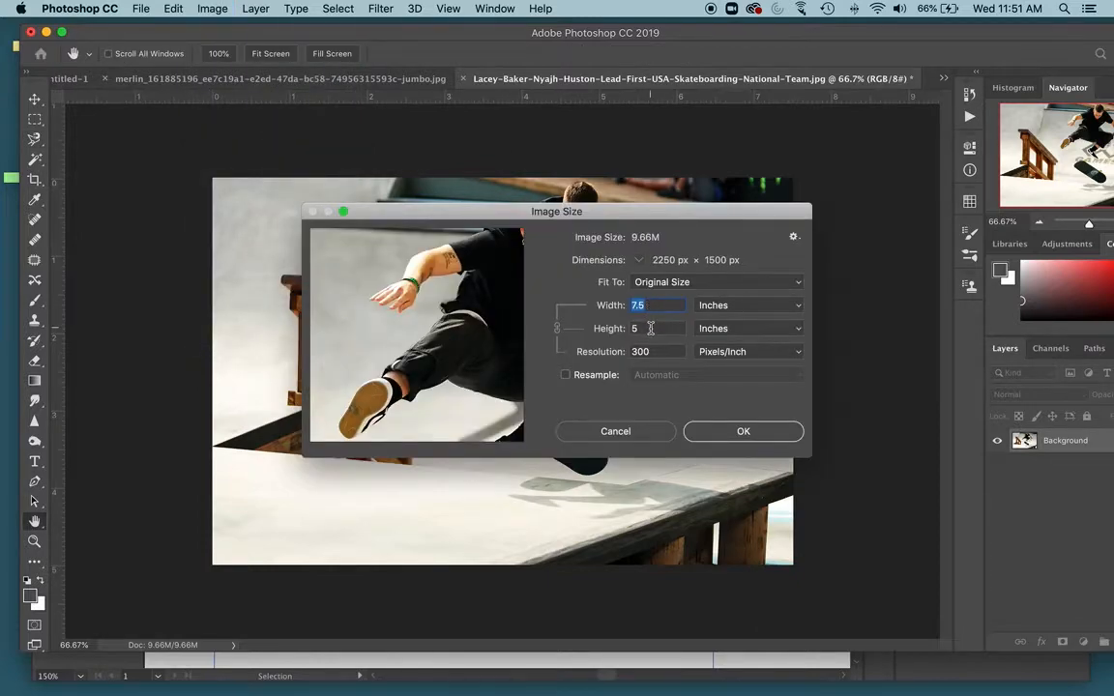
drag(652, 354, 624, 352)
click(615, 432)
- Try a freehand selection with the Lasso tool on the concrete wall above the wooden railing
key(l)
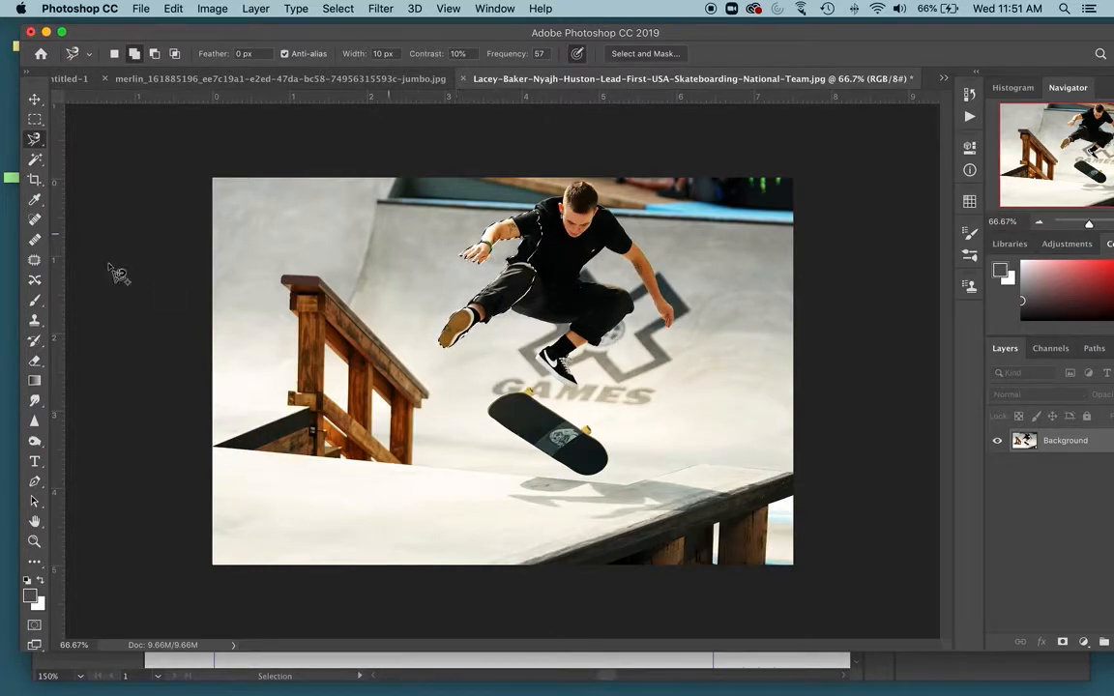
click(33, 139)
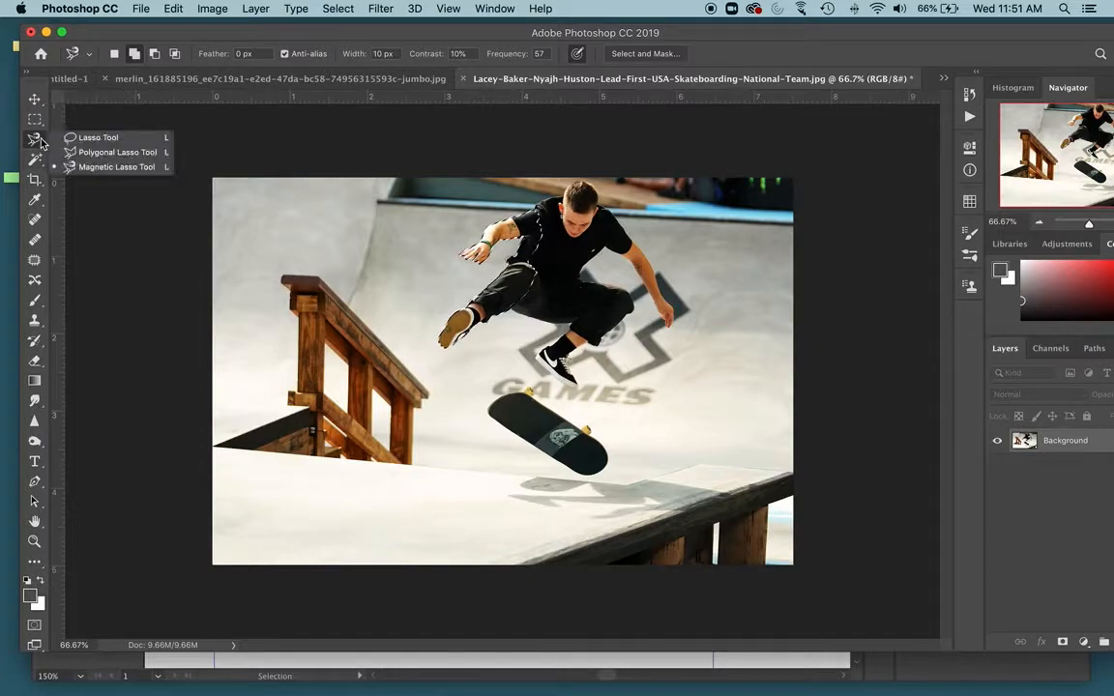
click(98, 138)
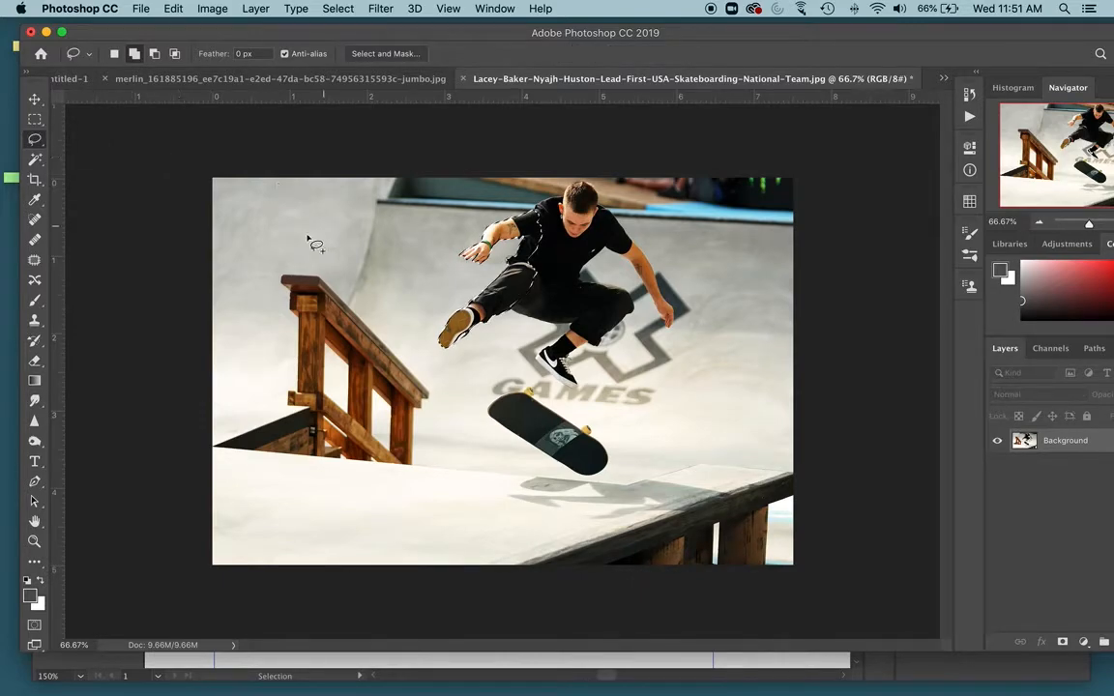
drag(333, 249, 340, 230)
click(274, 274)
- Try a zigzag selection around the wooden railing's upper end with the Polygonal Lasso tool, and undo it
click(35, 139)
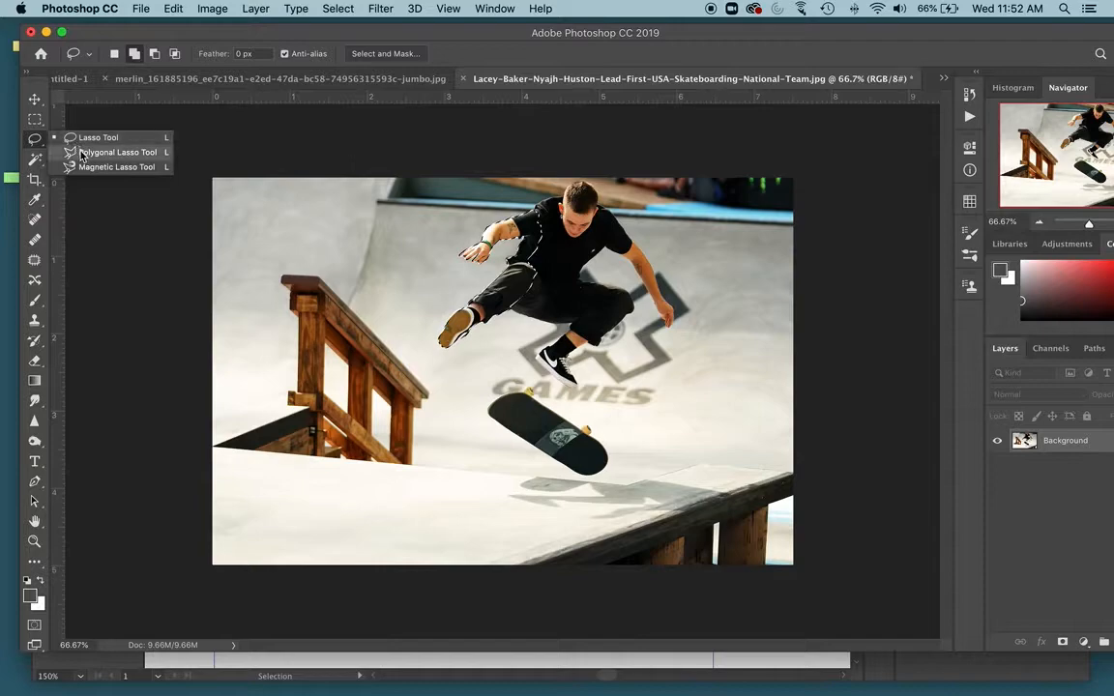
click(116, 152)
click(262, 231)
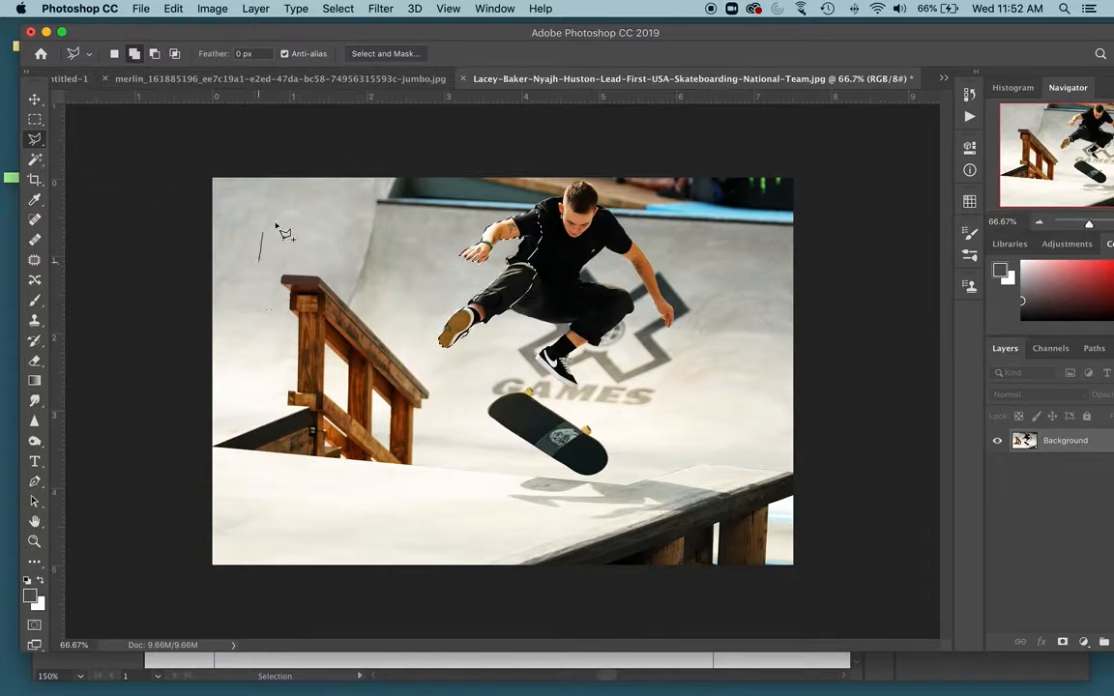
click(241, 297)
click(279, 278)
click(299, 348)
click(339, 278)
click(262, 233)
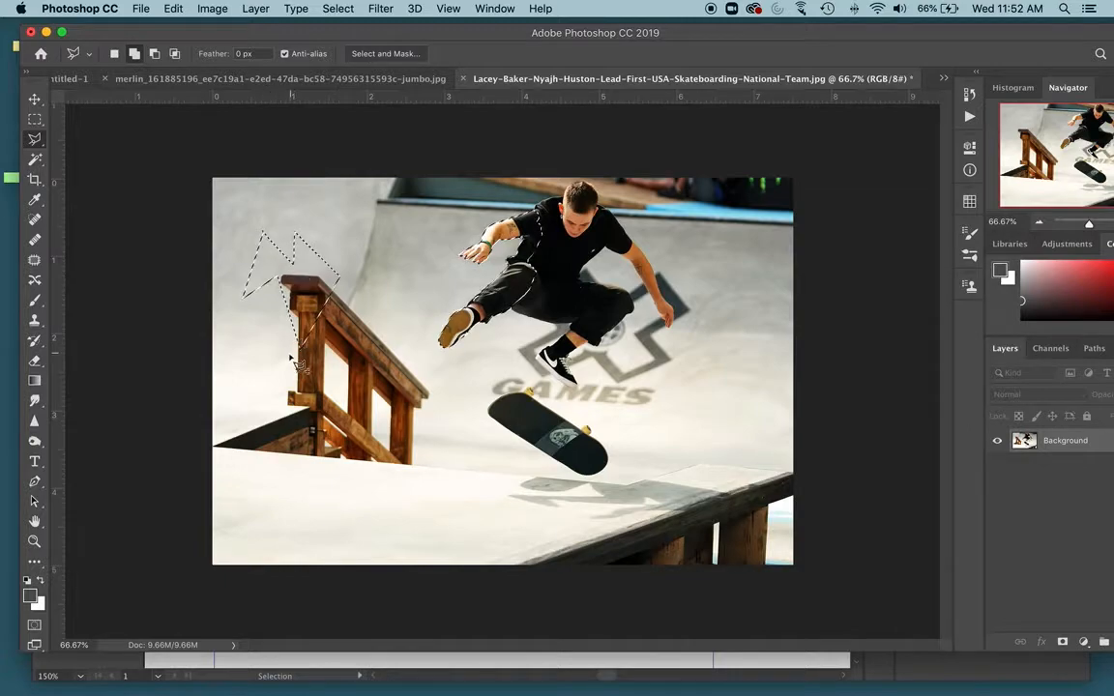
key(super+z)
- Try tracing from the photo's upper-left corner with the Magnetic Lasso tool, and discard the path
click(34, 139)
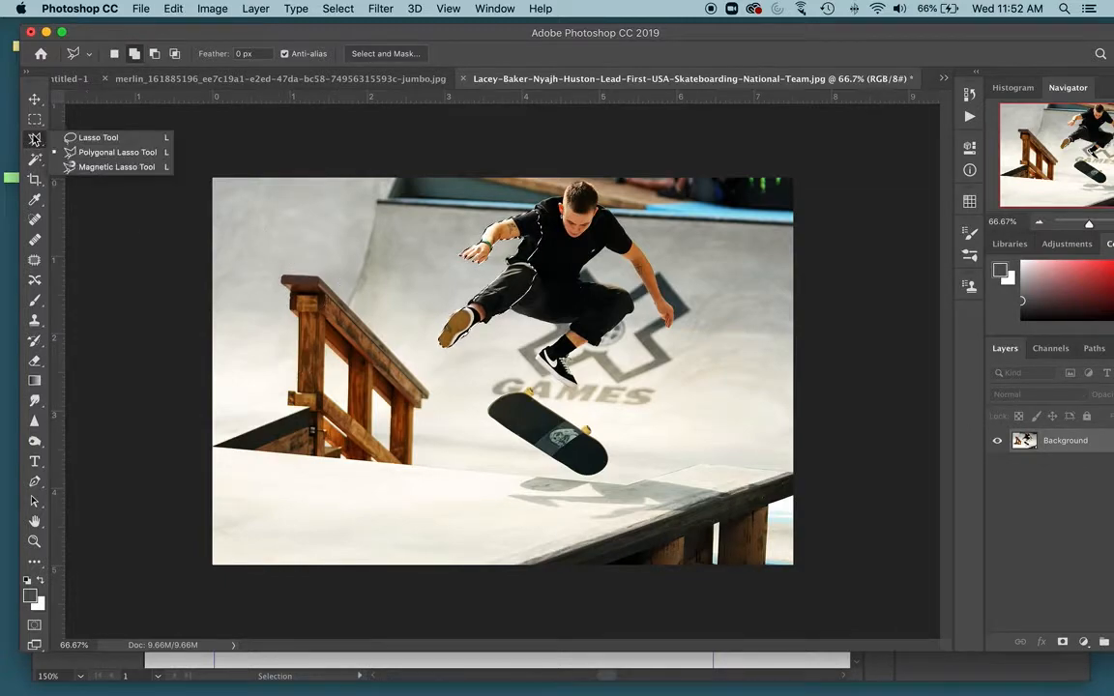
click(87, 155)
click(213, 179)
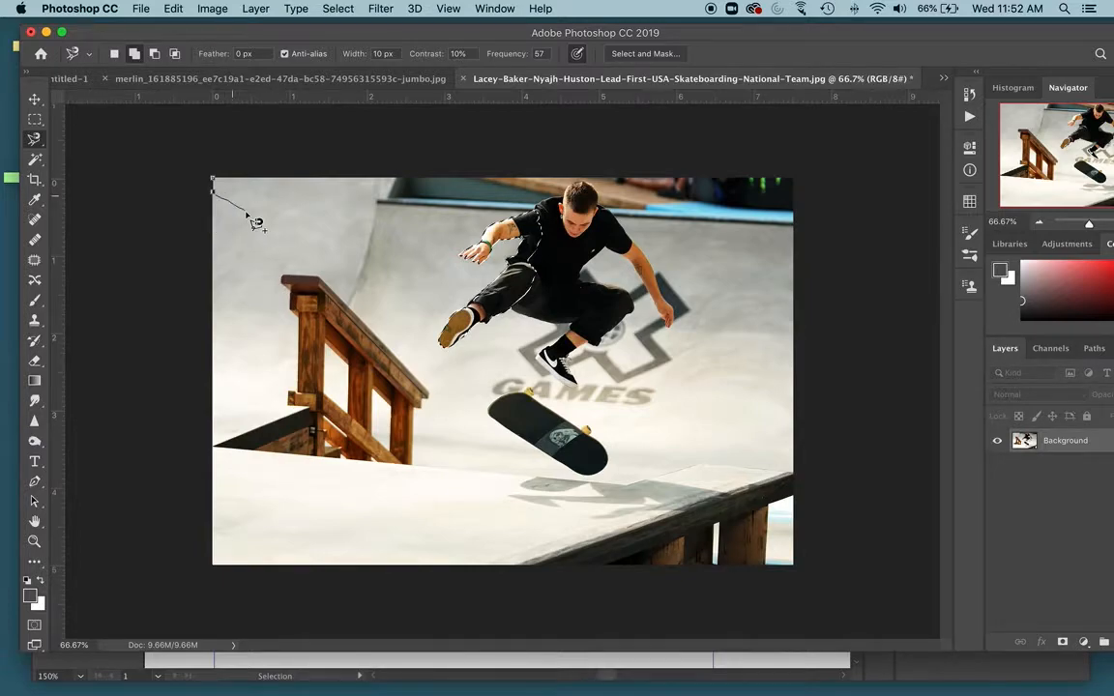
key(super+z)
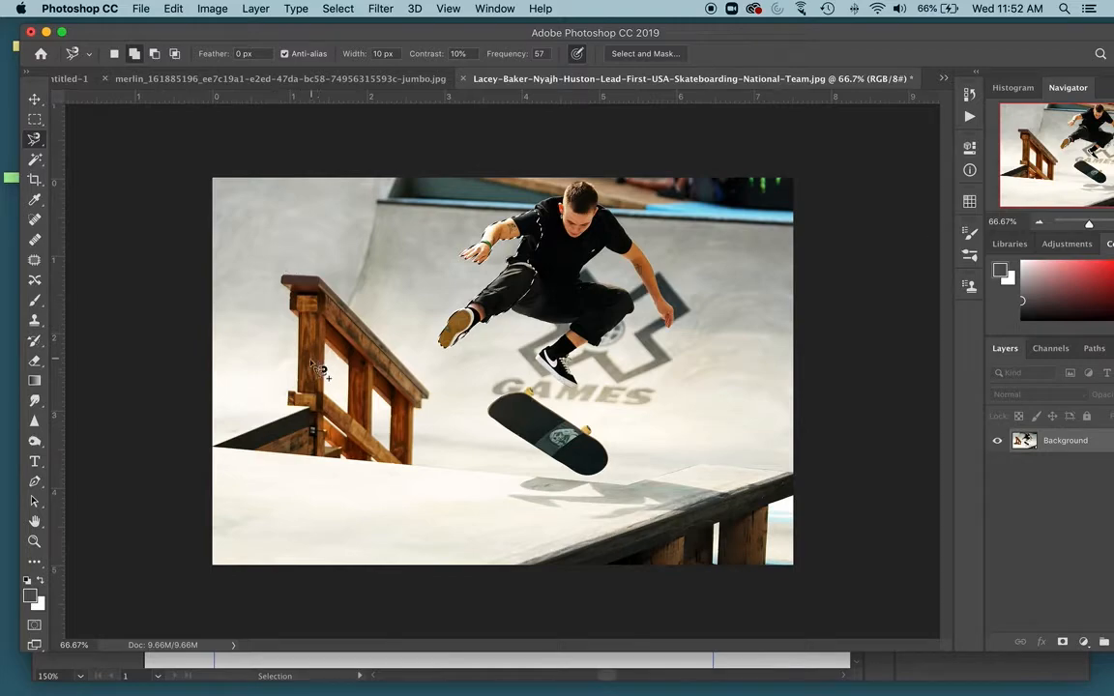
- At 300% zoom, add the underside of the skateboarder's trousers beside the selected leg to the selection with the Magnetic Lasso
key(super+equal)
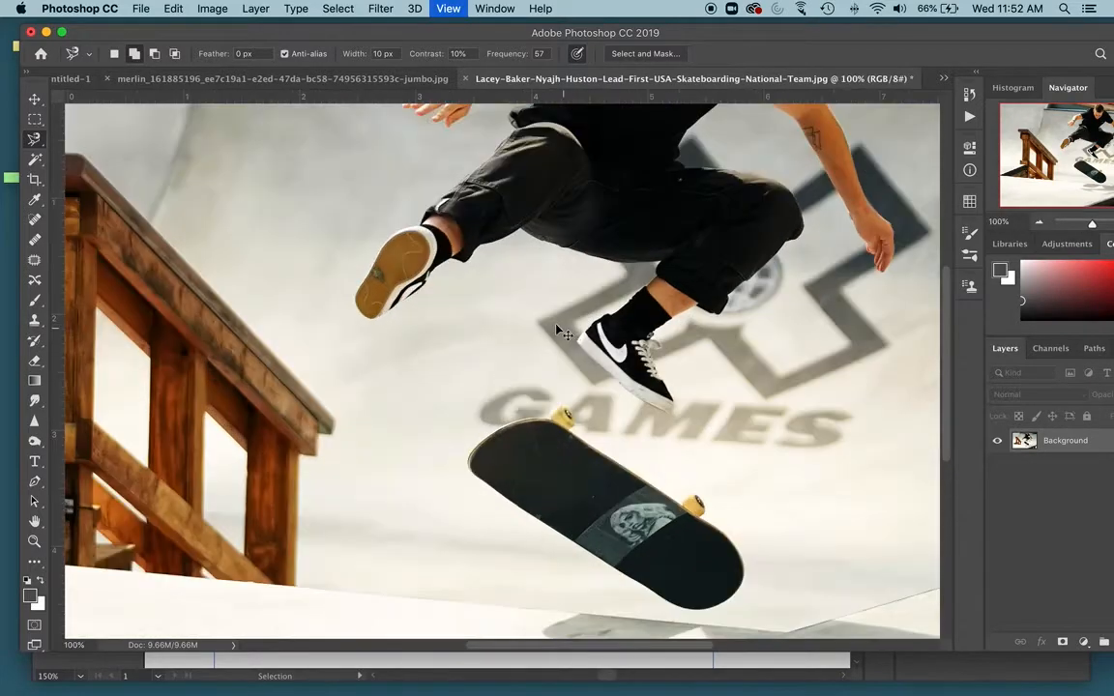
key(super+equal)
key(super+equal)
drag(432, 371, 410, 413)
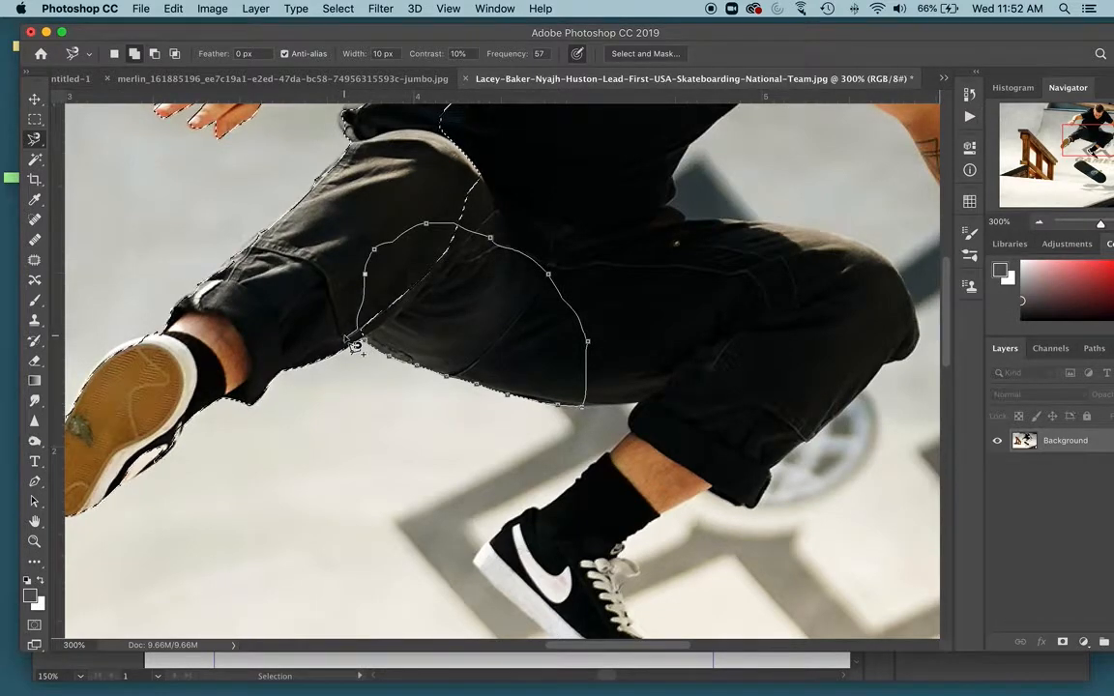
click(353, 340)
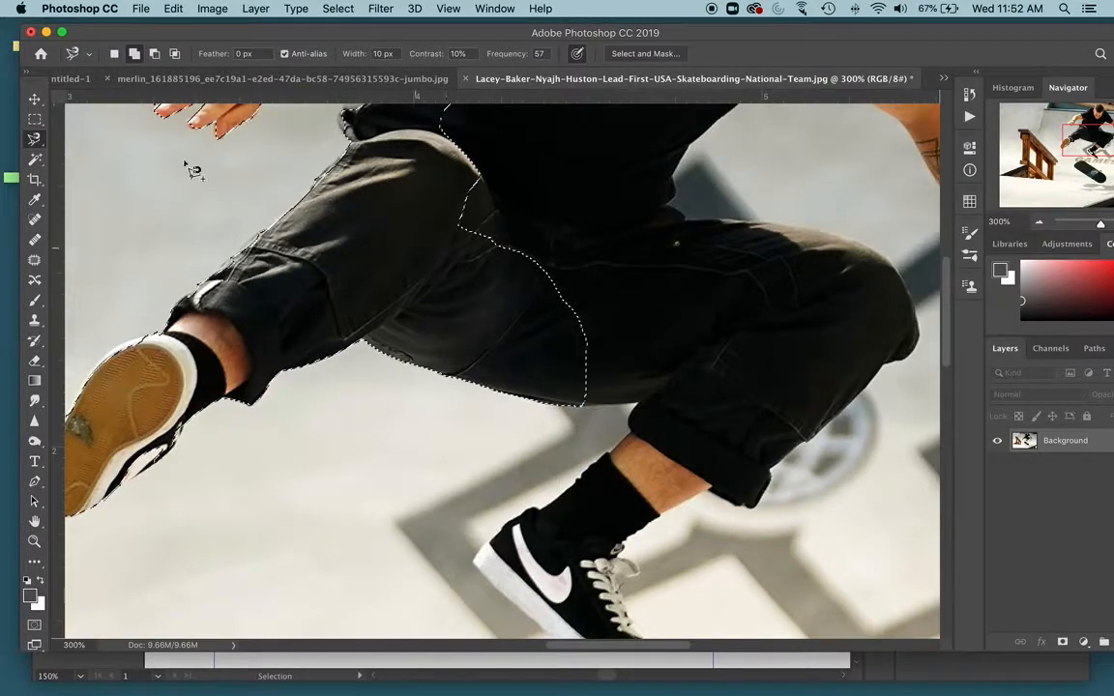
- Add the dark area between the skateboarder's shirt and upper trousers to the selection with the freehand Lasso tool
right_click(33, 139)
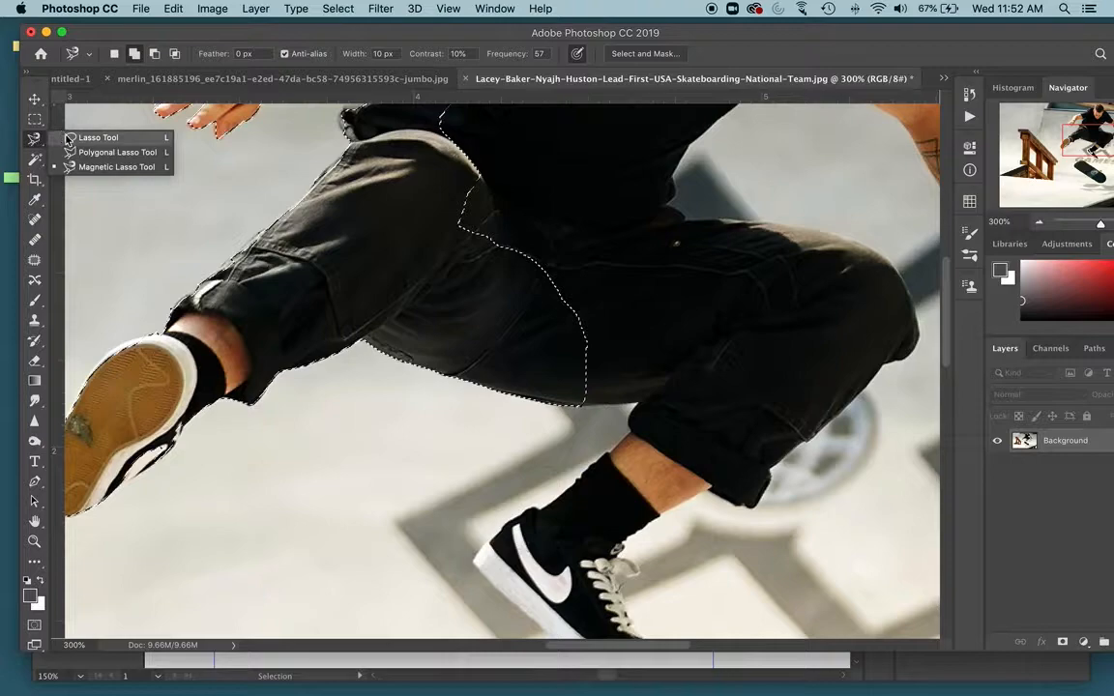
click(96, 135)
mouse_move(541, 197)
mouse_down()
mouse_move(485, 155)
mouse_move(418, 200)
mouse_up()
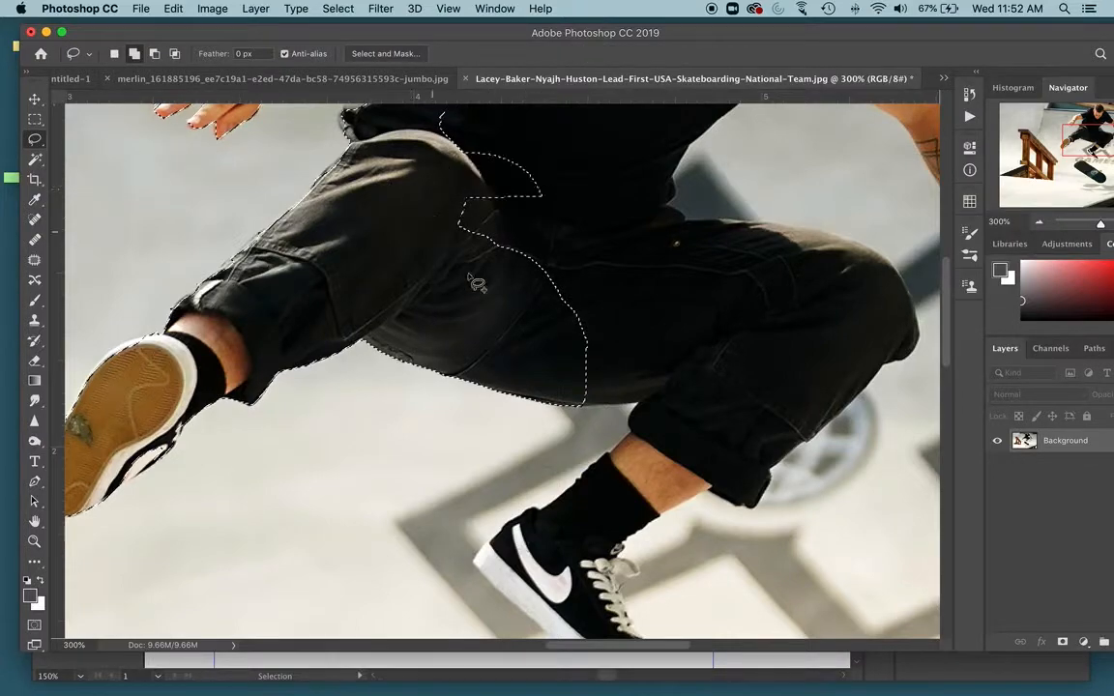
mouse_move(472, 168)
mouse_down()
mouse_move(531, 290)
mouse_move(485, 218)
mouse_up()
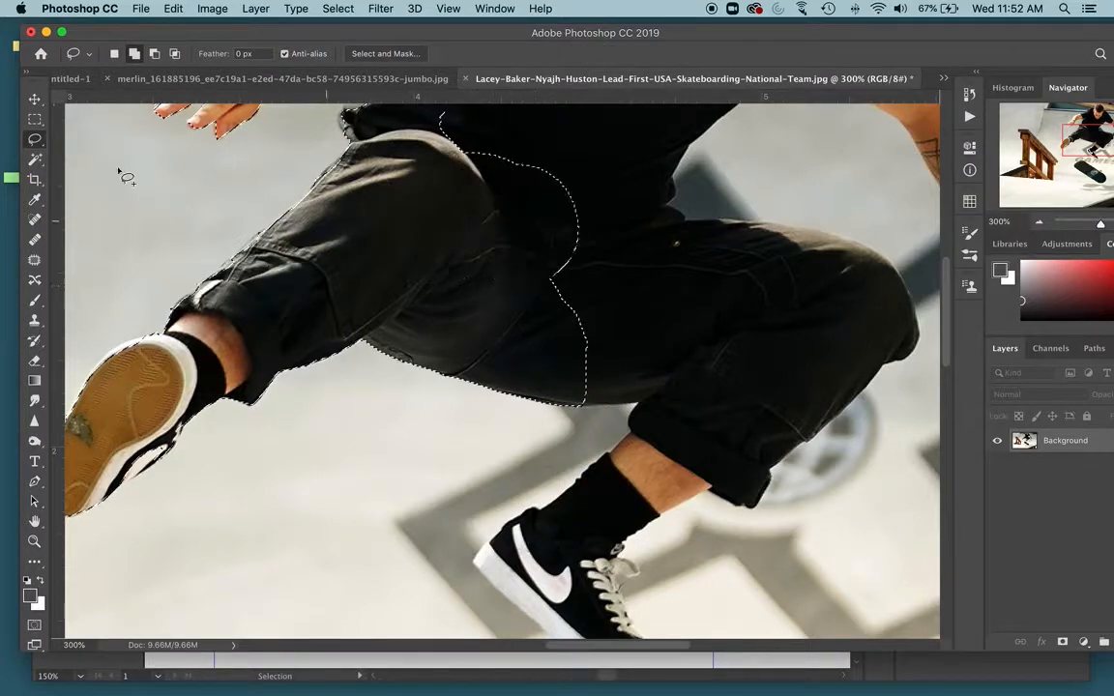
- Add an angular area of the dark trousers beside the existing selection edge with the Polygonal Lasso tool
right_click(32, 140)
click(96, 152)
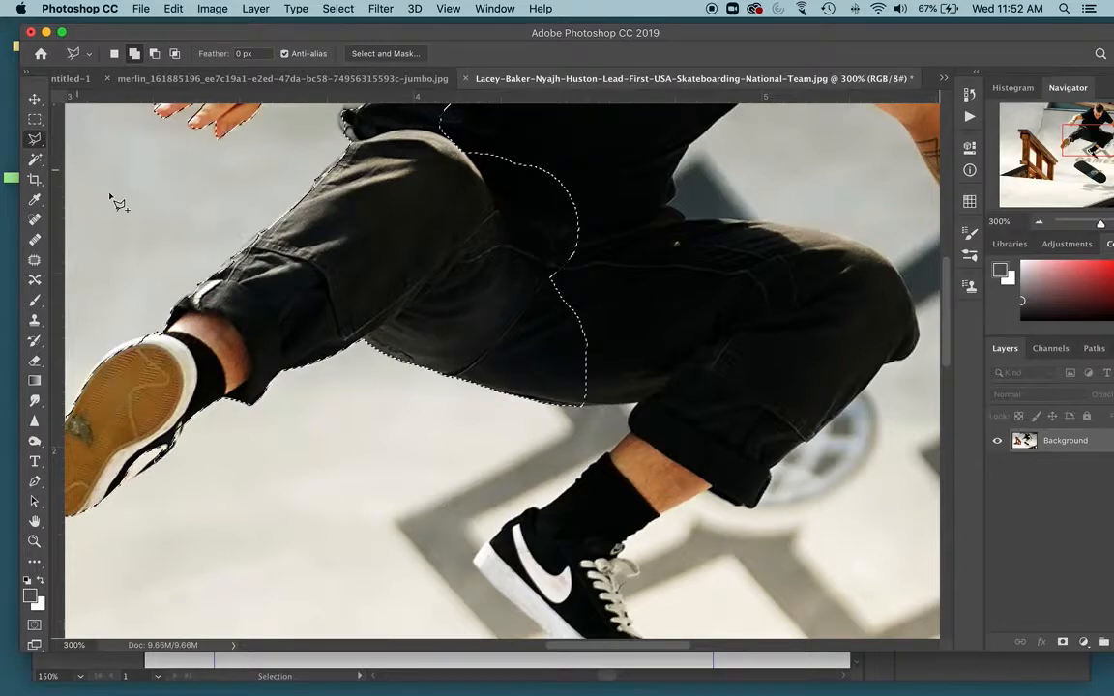
click(516, 296)
click(562, 338)
click(624, 338)
click(660, 262)
click(634, 207)
click(596, 196)
double_click(523, 223)
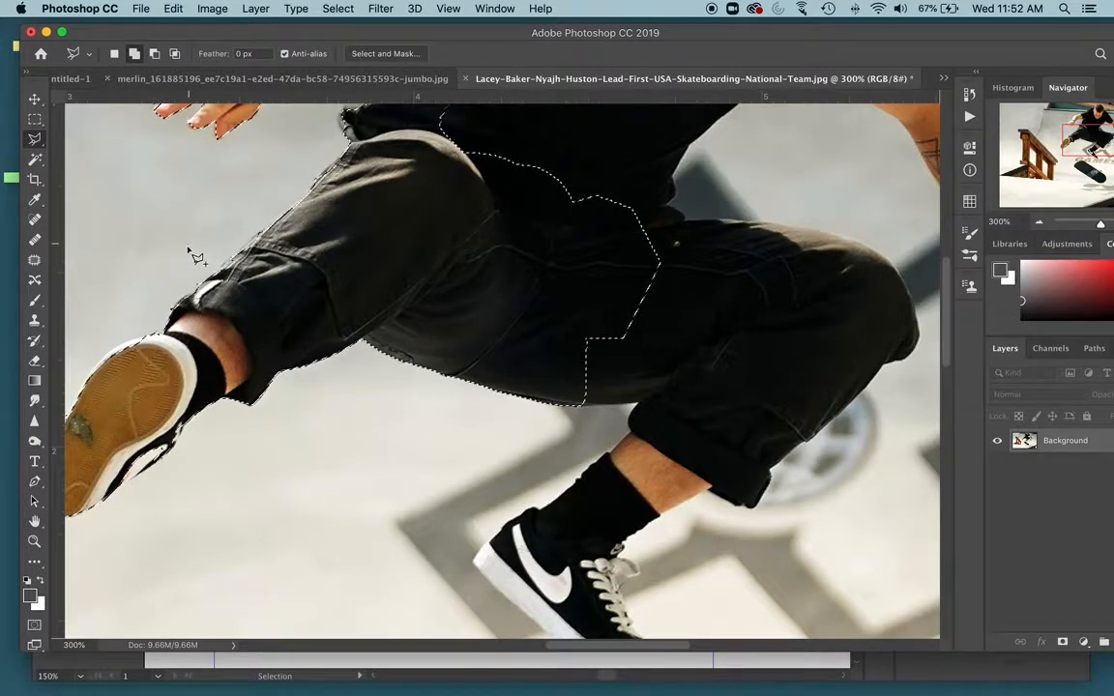
- Try the Polygonal Lasso in New selection mode on the pale ground below the trousers, and undo the loss of the selection
click(134, 54)
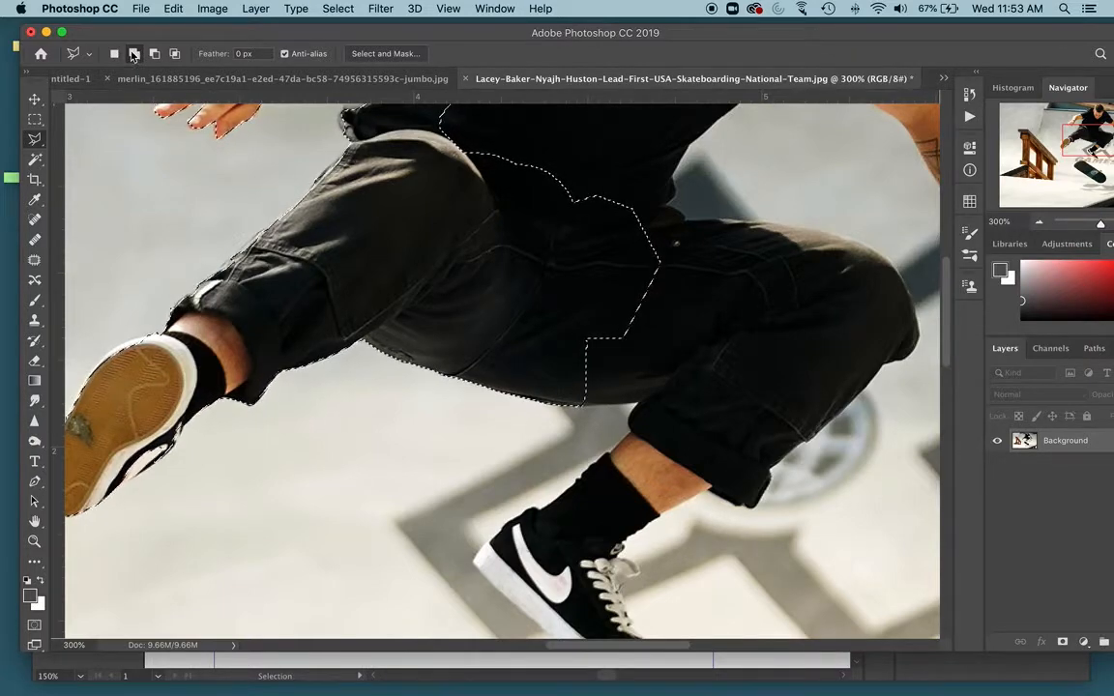
click(153, 54)
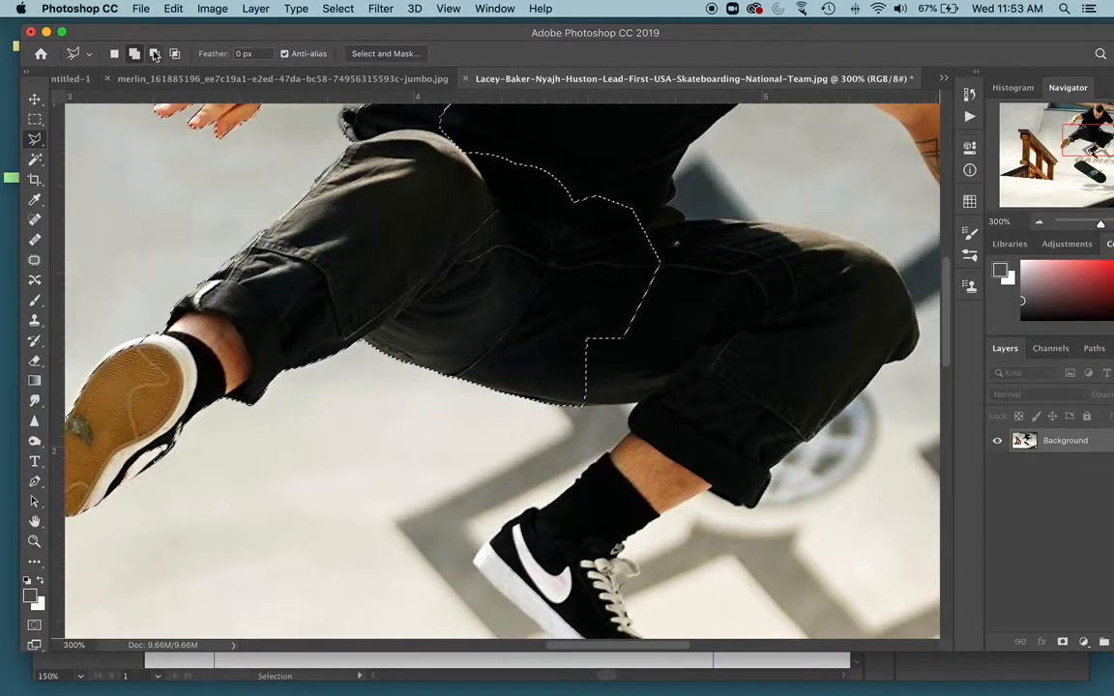
click(129, 54)
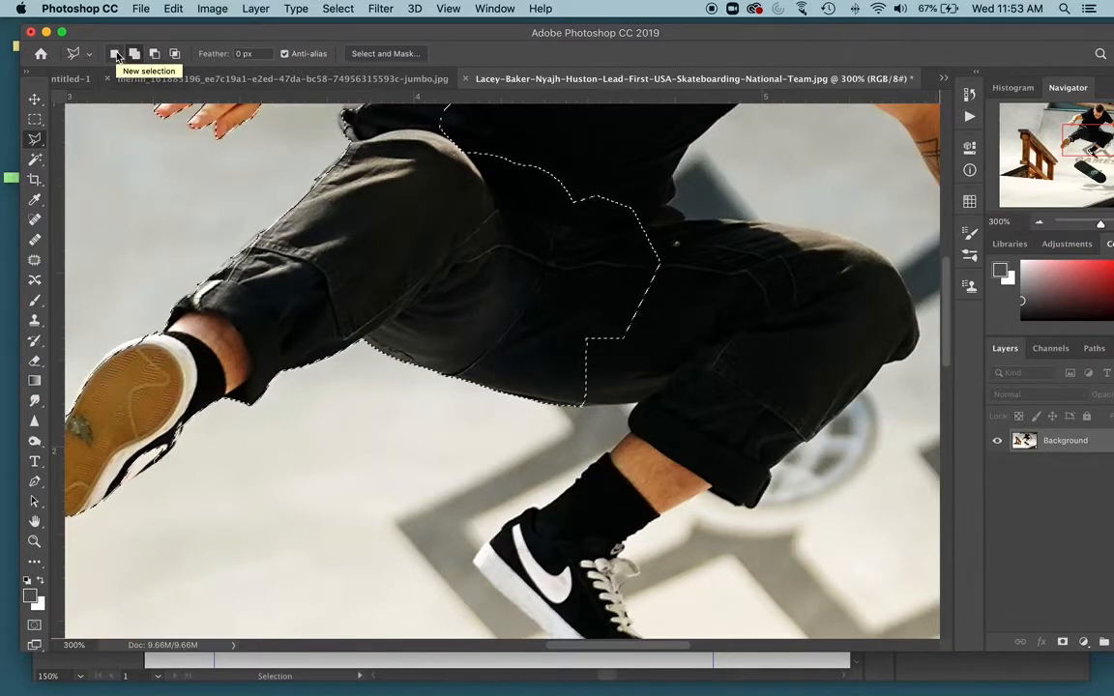
click(116, 54)
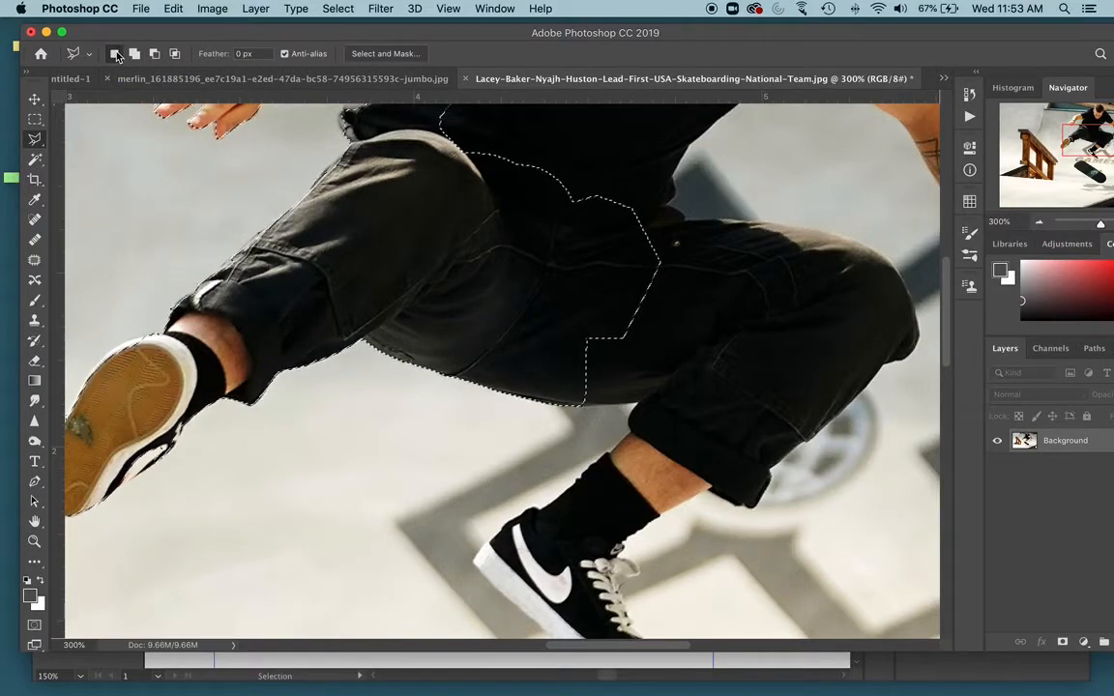
click(392, 450)
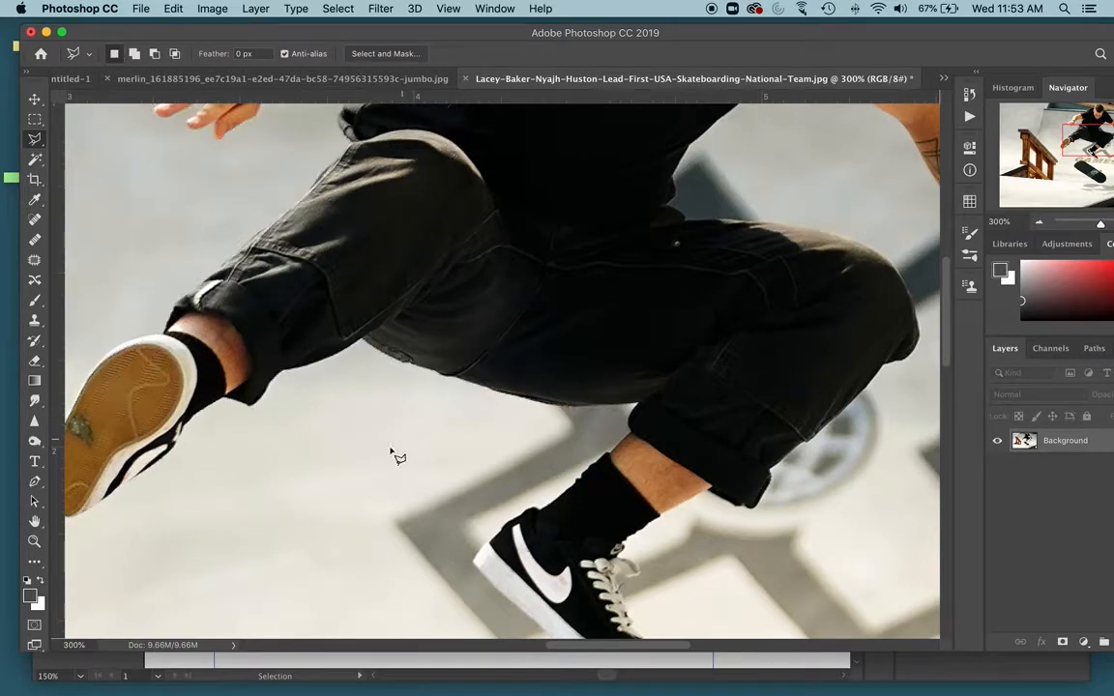
mouse_move(392, 468)
mouse_down()
mouse_move(435, 456)
mouse_move(390, 430)
mouse_move(393, 462)
mouse_up()
key(super+z)
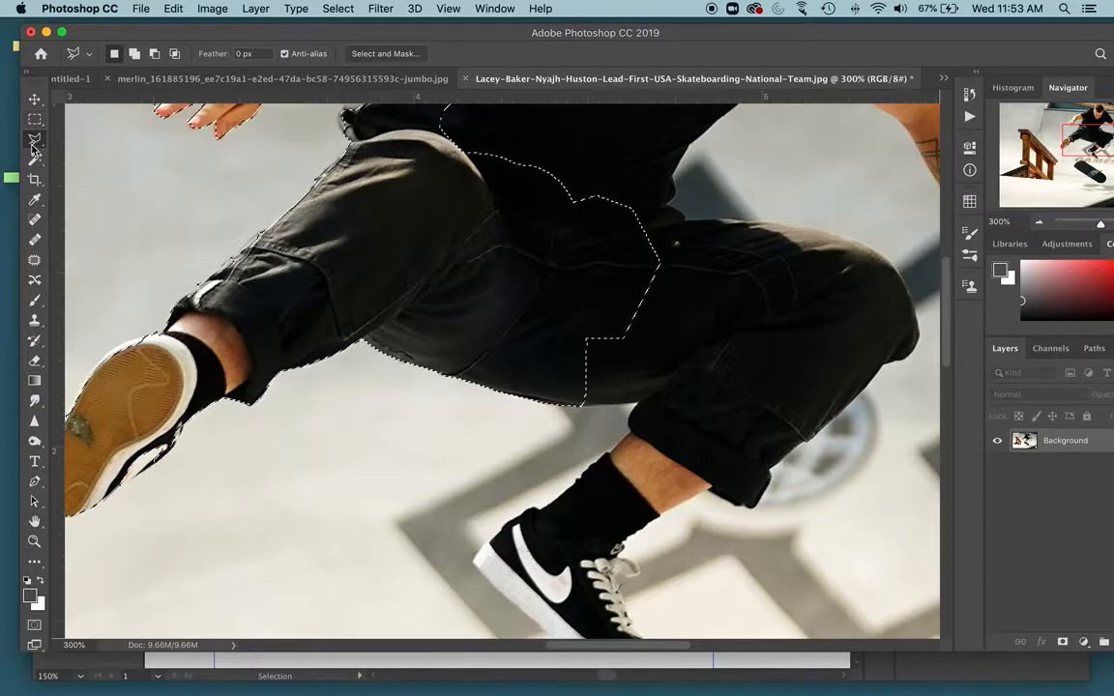
- Add the inner part of the lower leg, from trouser cuff to black sock, to the selection with the Magnetic Lasso
click(35, 138)
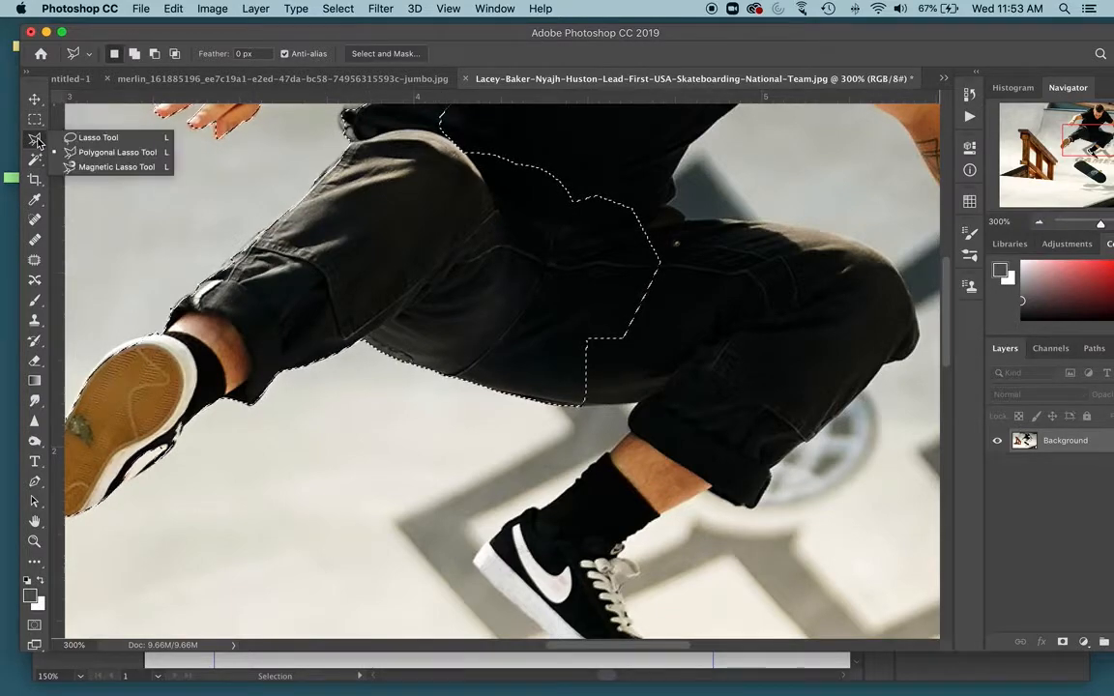
click(89, 166)
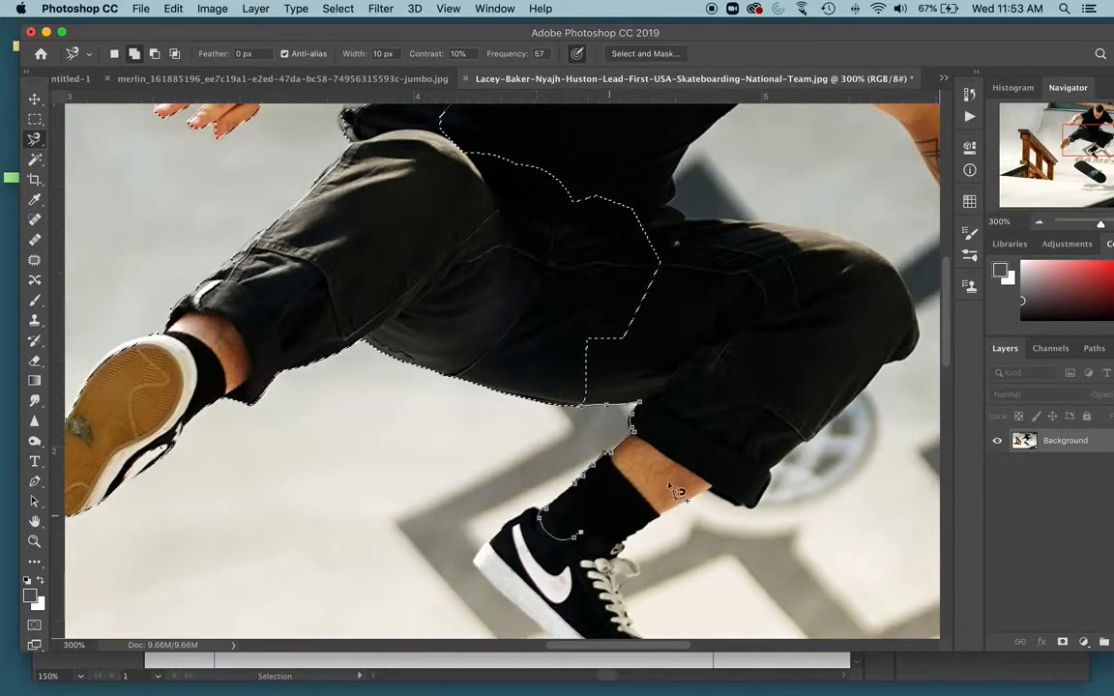
click(574, 414)
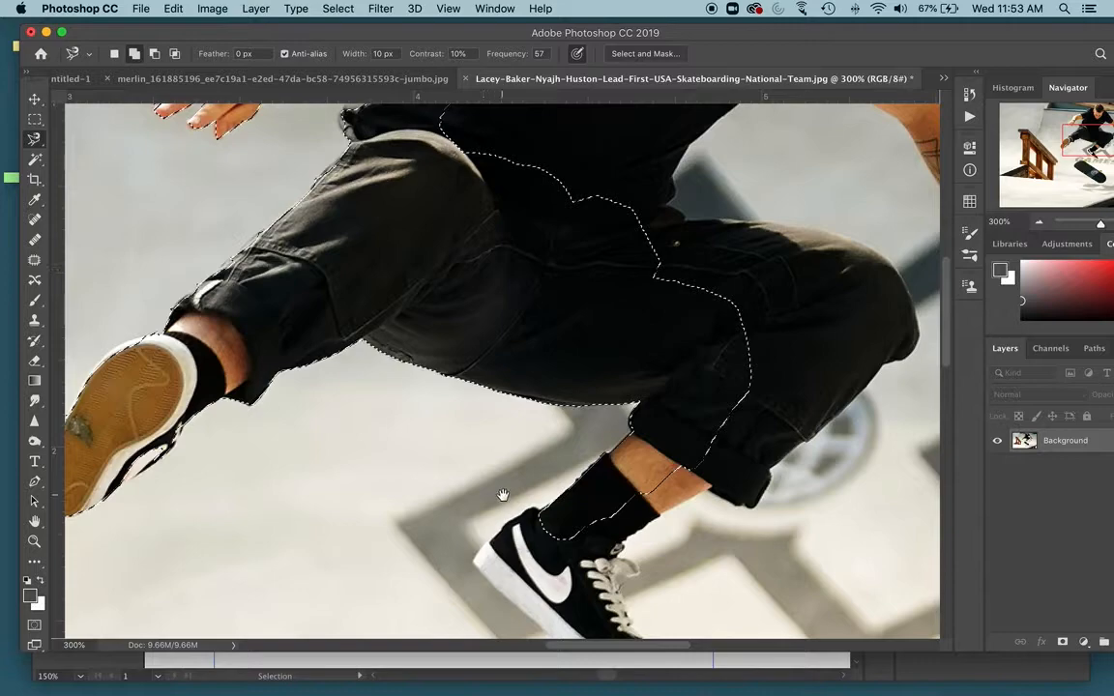
- Add the black-and-white shoe above the skateboard and the rest of its sock and ankle to the selection with the Magnetic Lasso
scroll(480, 378, down, 5)
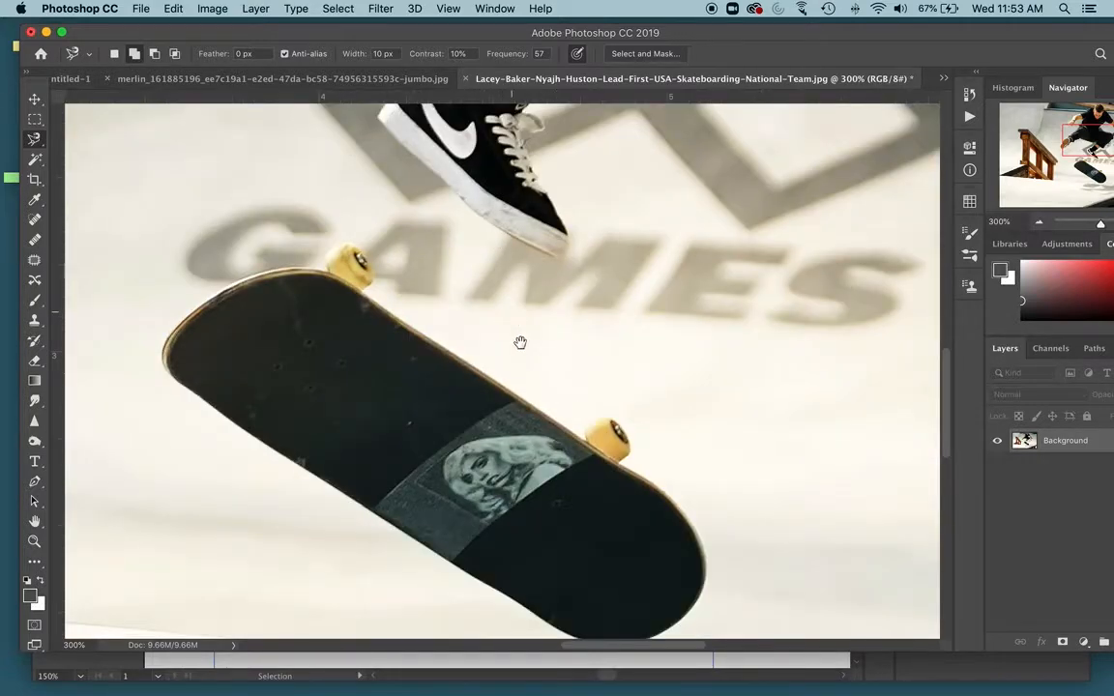
scroll(521, 343, up, 5)
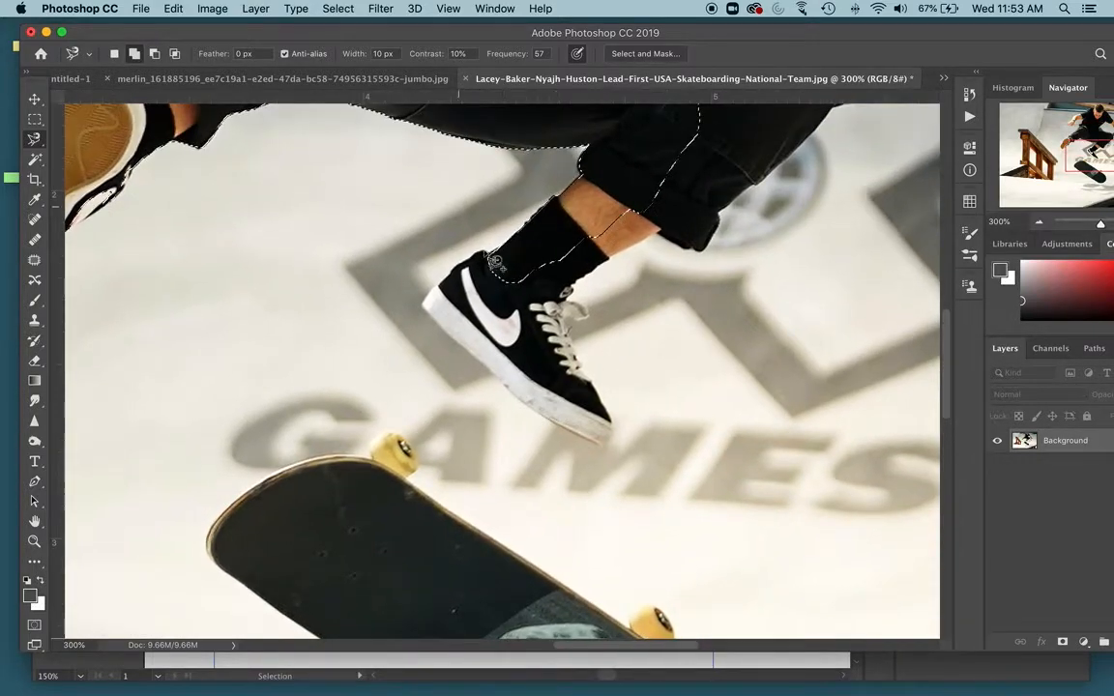
click(491, 254)
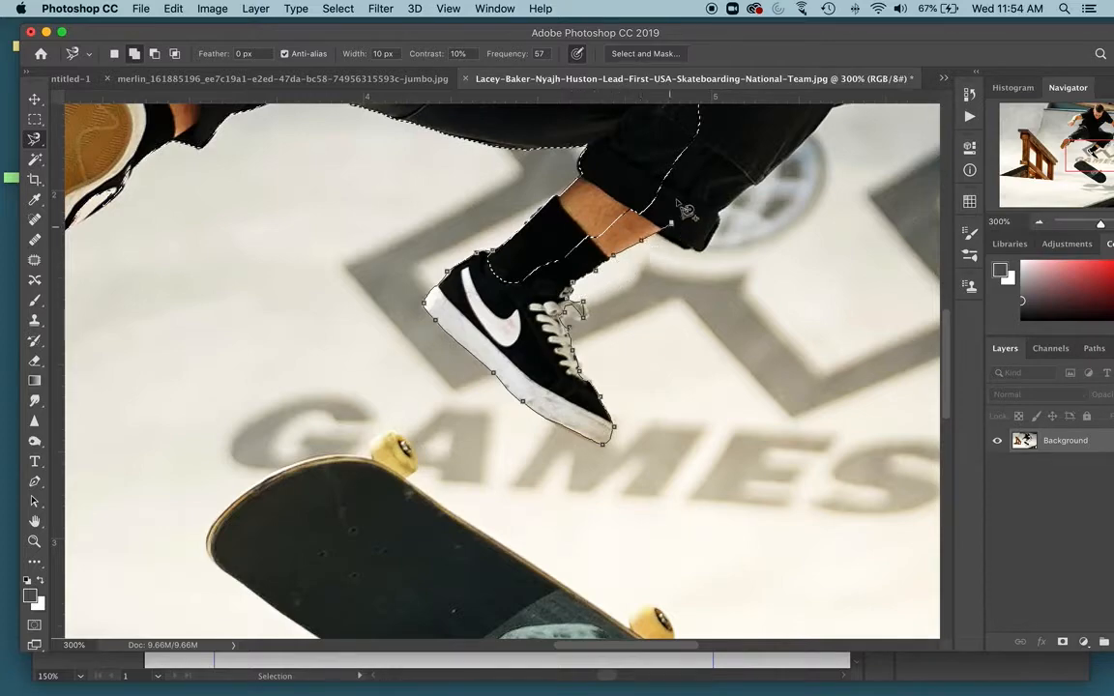
click(534, 300)
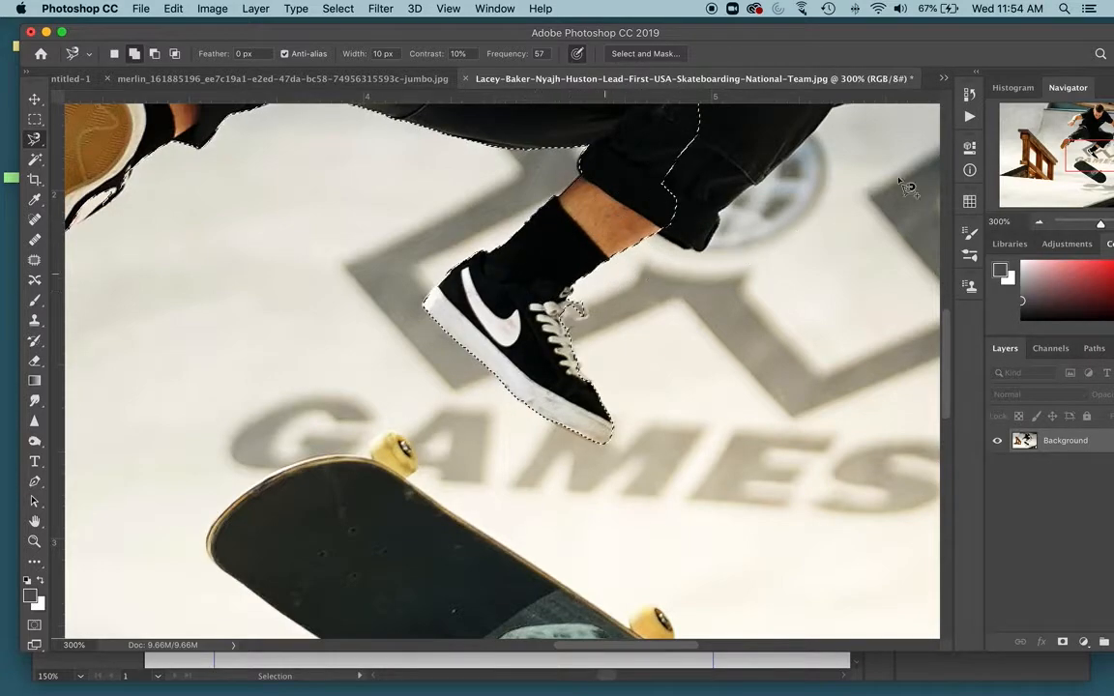
- Add the outer trouser leg from the rolled cuff up to the knee to the selection with the Magnetic Lasso
drag(857, 30, 833, 24)
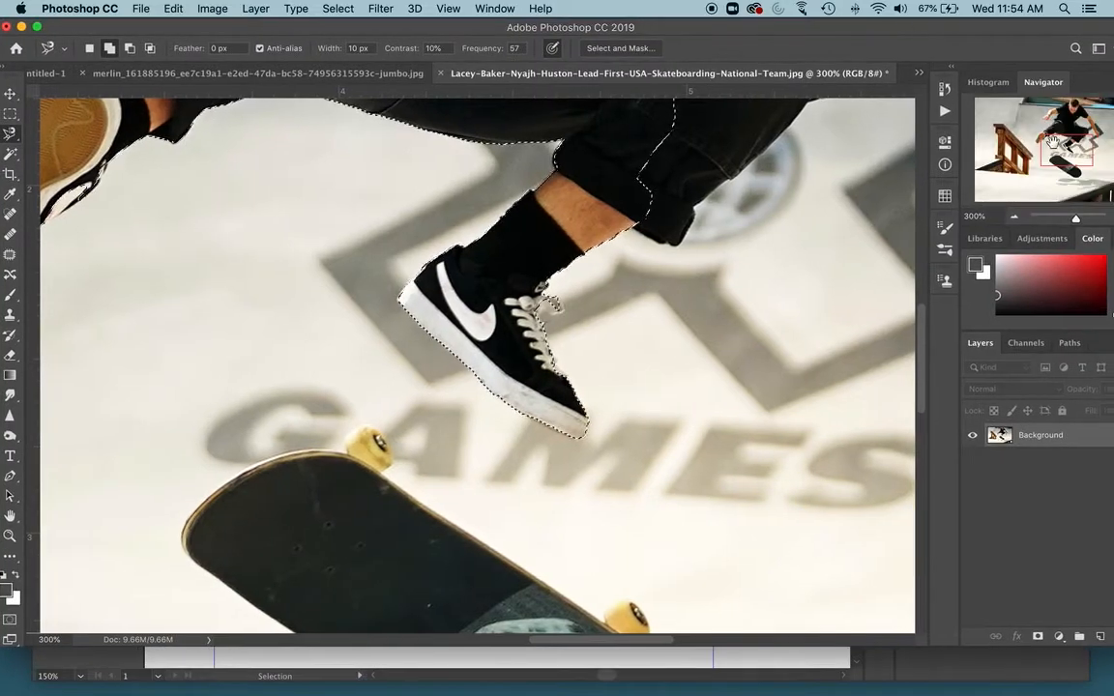
drag(1051, 143, 1074, 144)
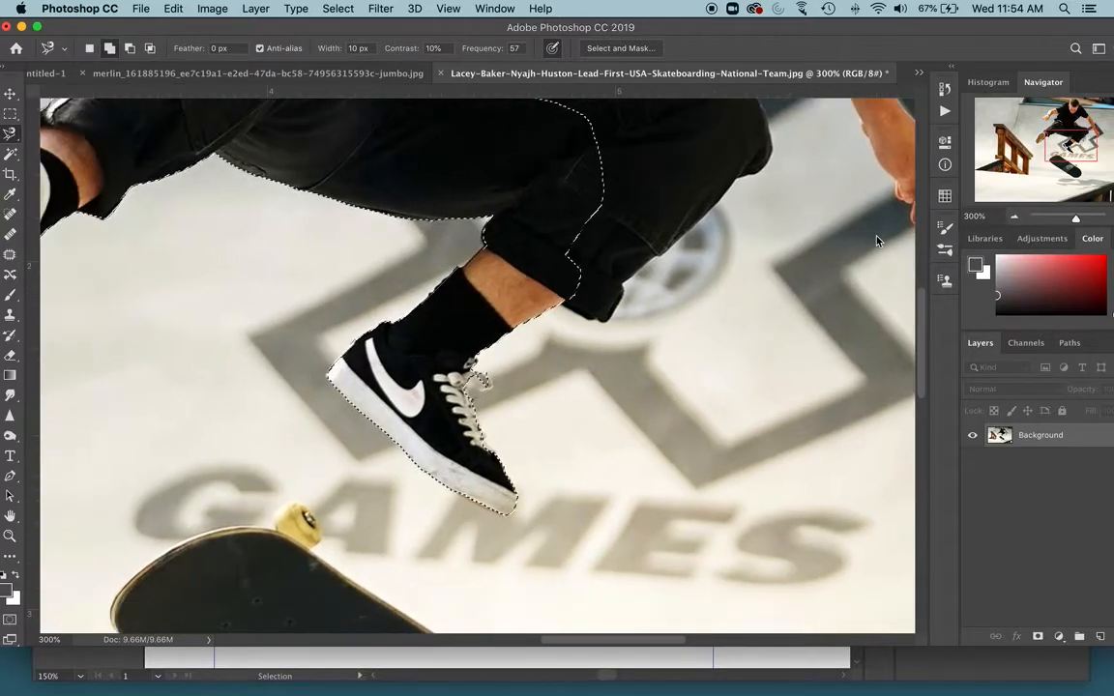
click(564, 301)
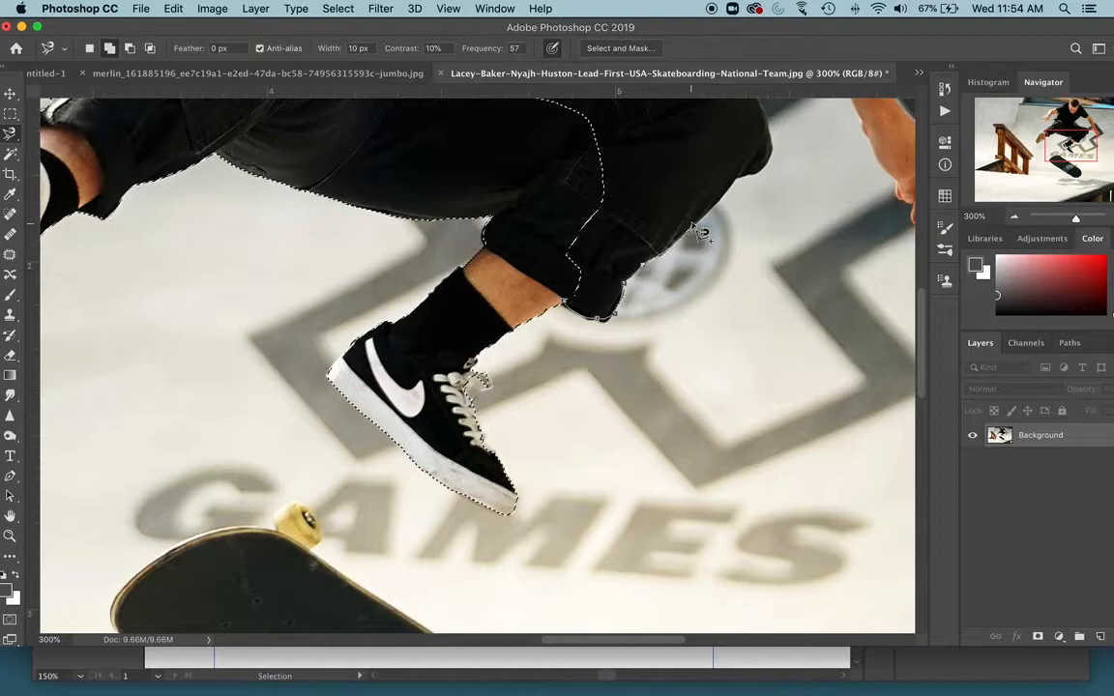
double_click(573, 210)
- Add the bent knee and thigh's upper edge and the shirt's side above the waist to the selection with the Magnetic Lasso
key(space)
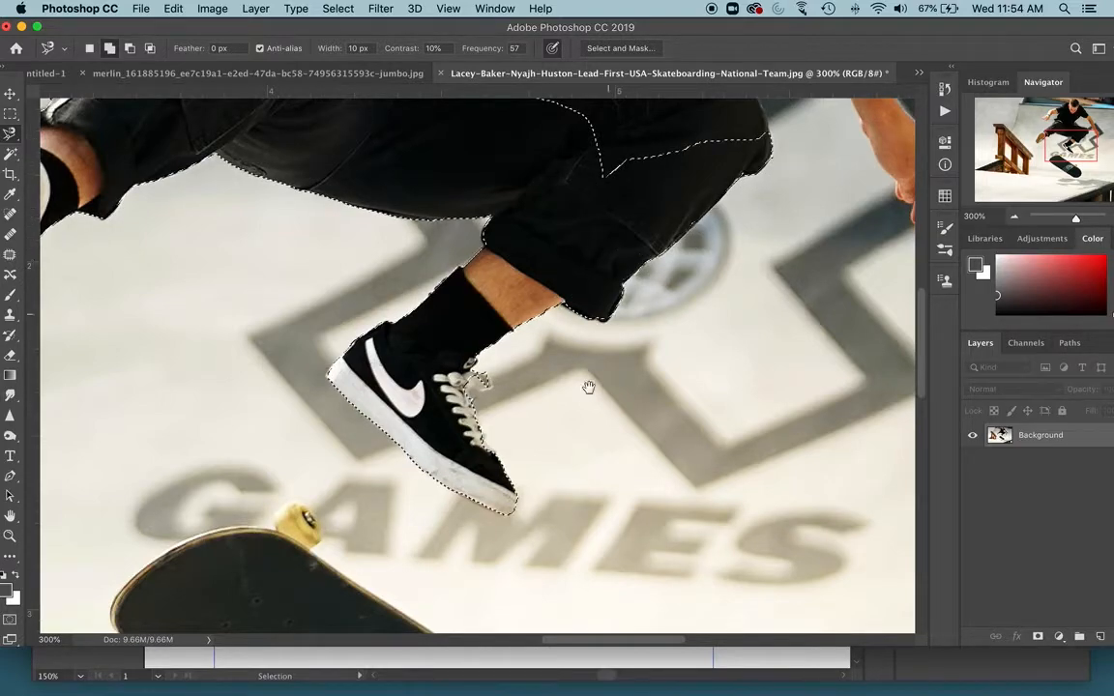
scroll(580, 418, up, 5)
click(667, 373)
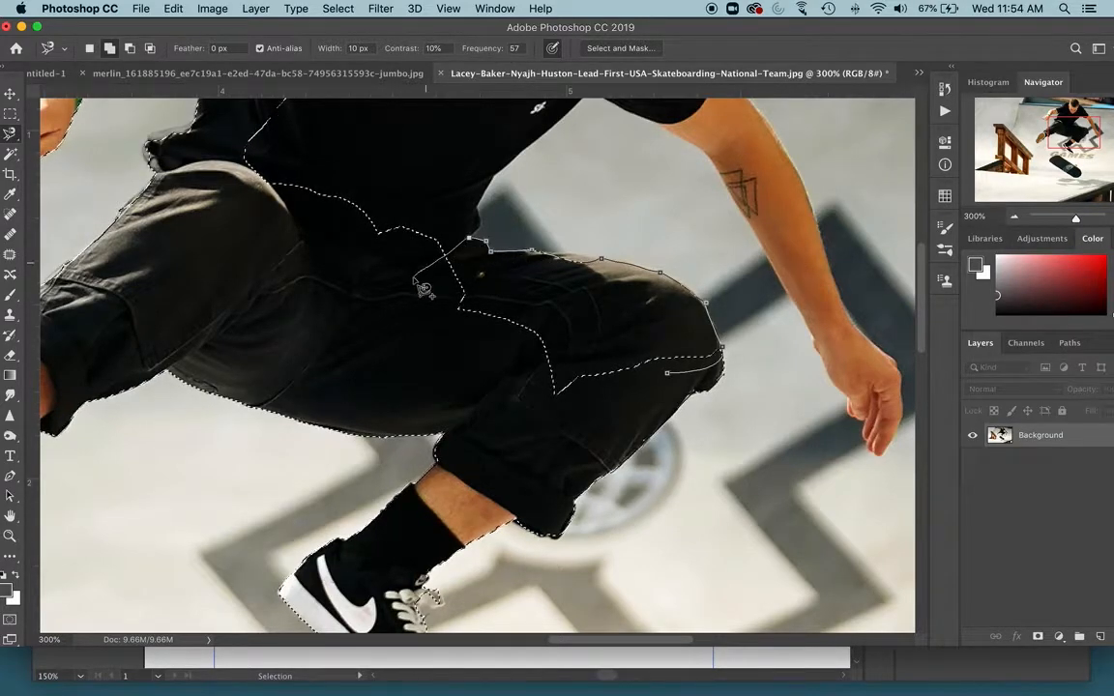
double_click(599, 413)
click(469, 237)
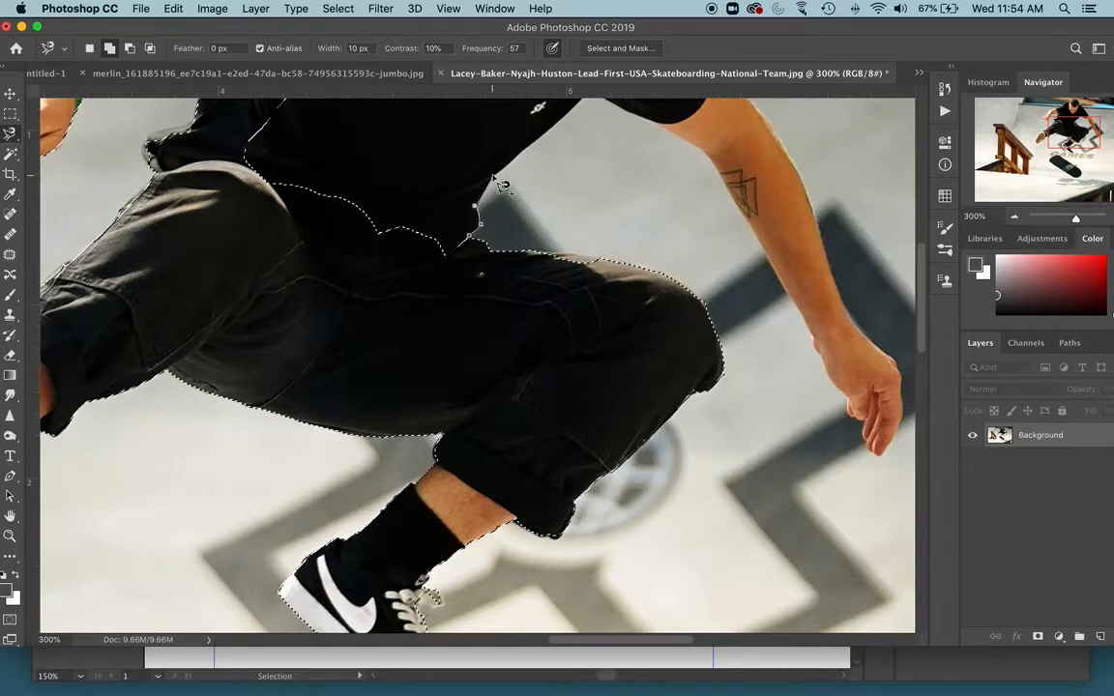
double_click(472, 263)
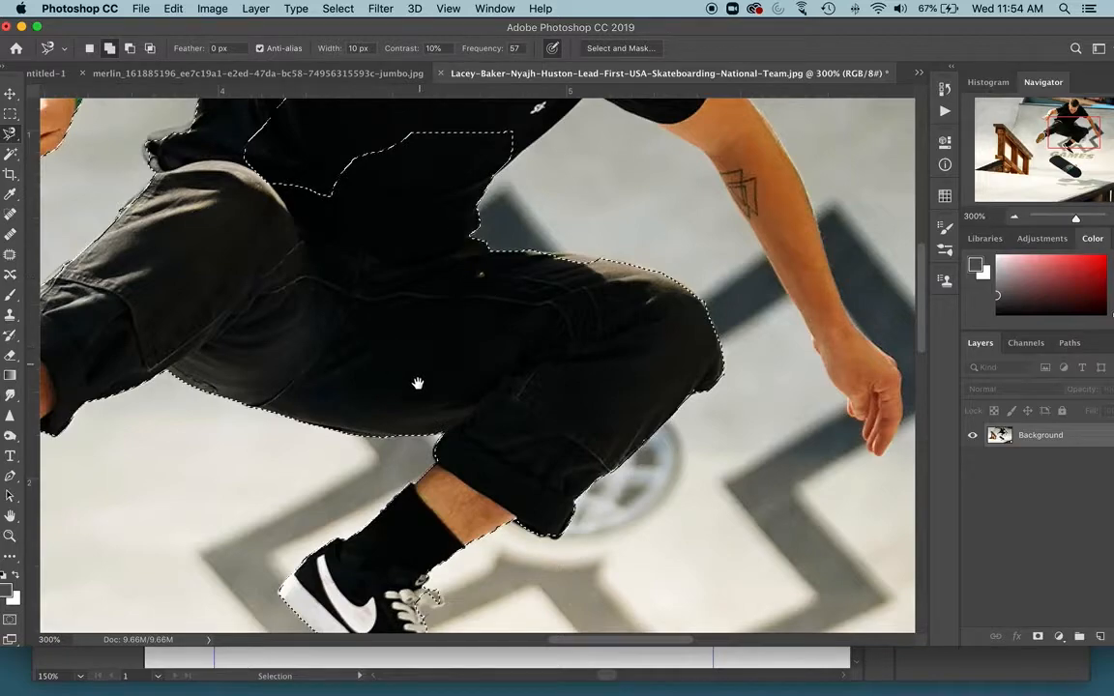
click(442, 237)
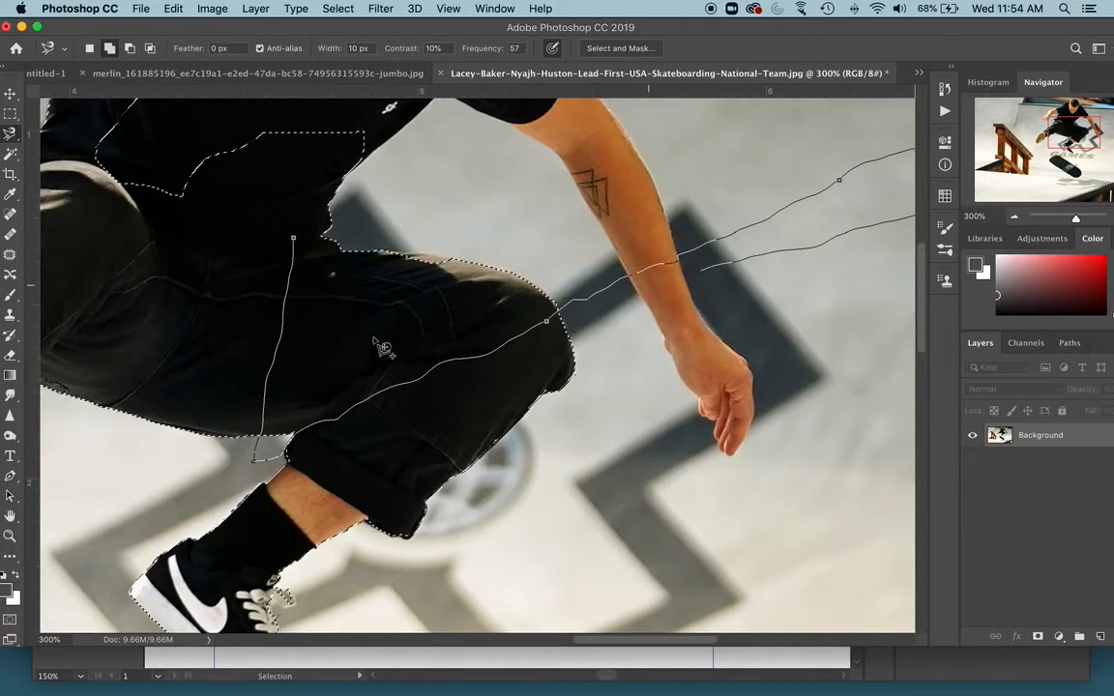
double_click(376, 309)
key(super+z)
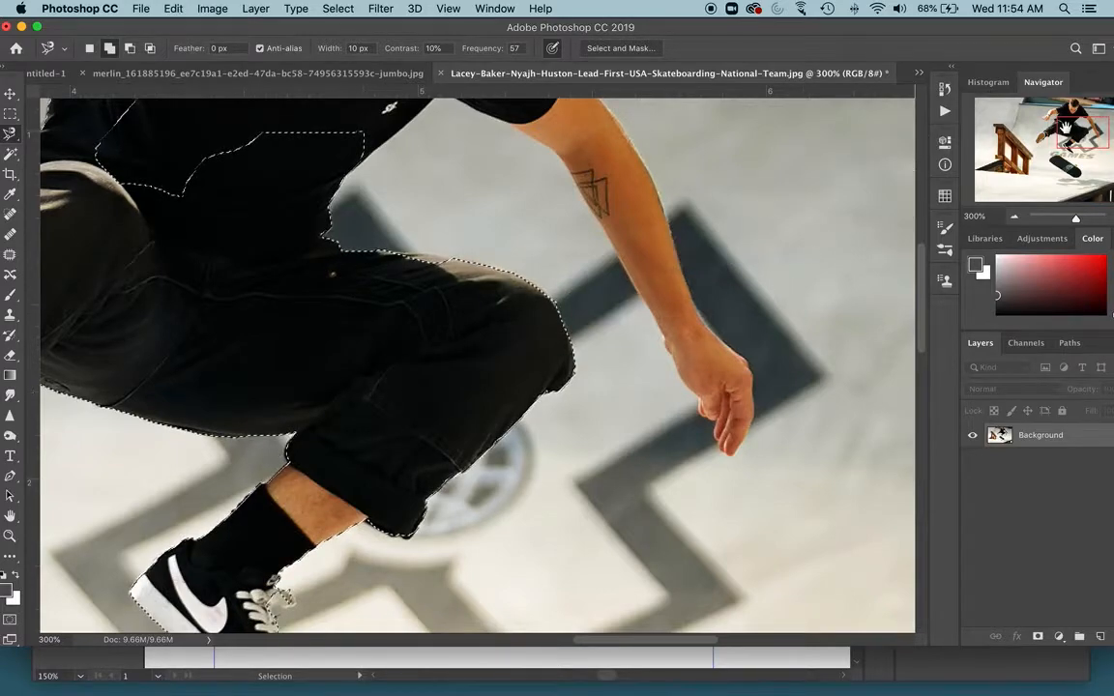
- Add the shirt's torso up to the armpit to the selection with the Magnetic Lasso
drag(1070, 126, 1063, 116)
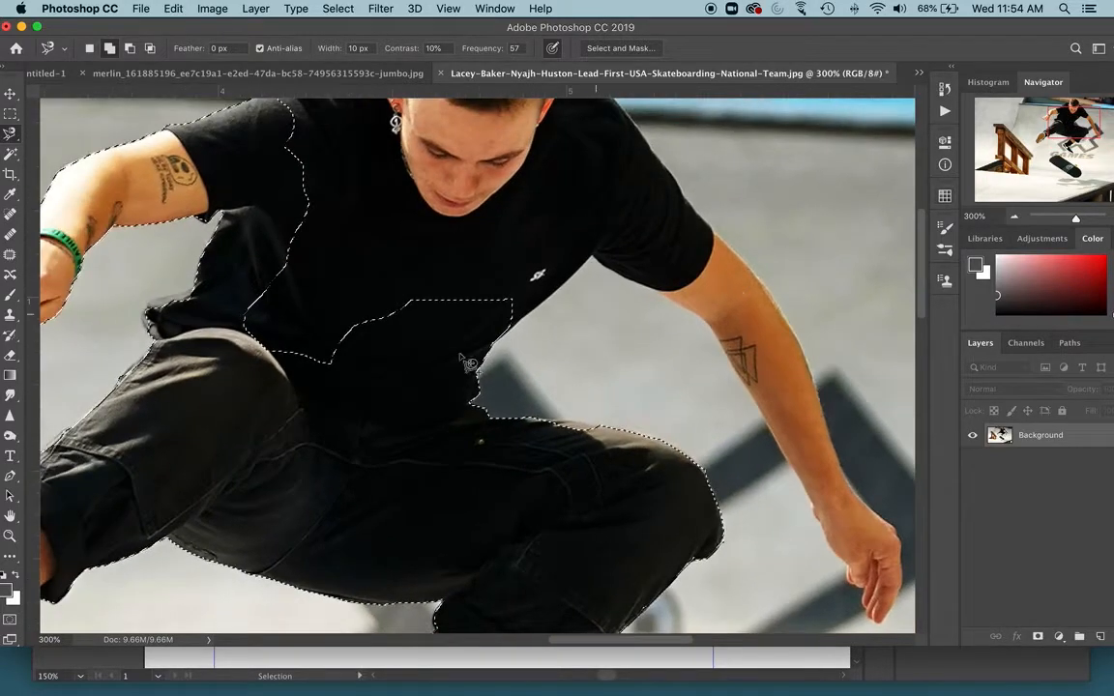
click(505, 327)
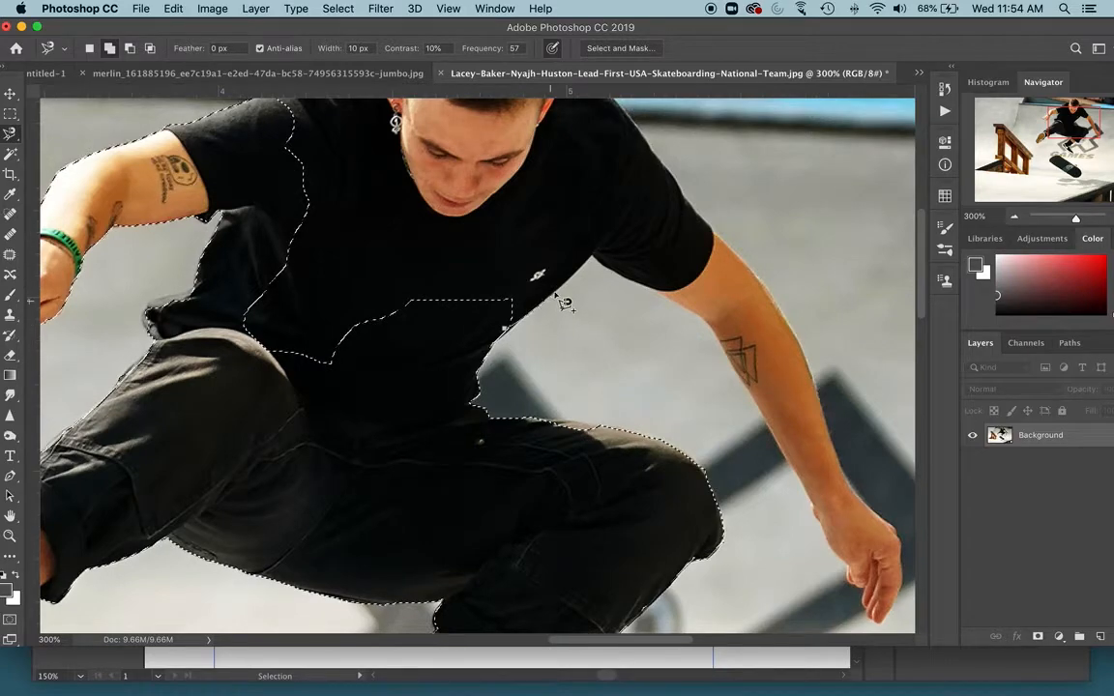
click(594, 254)
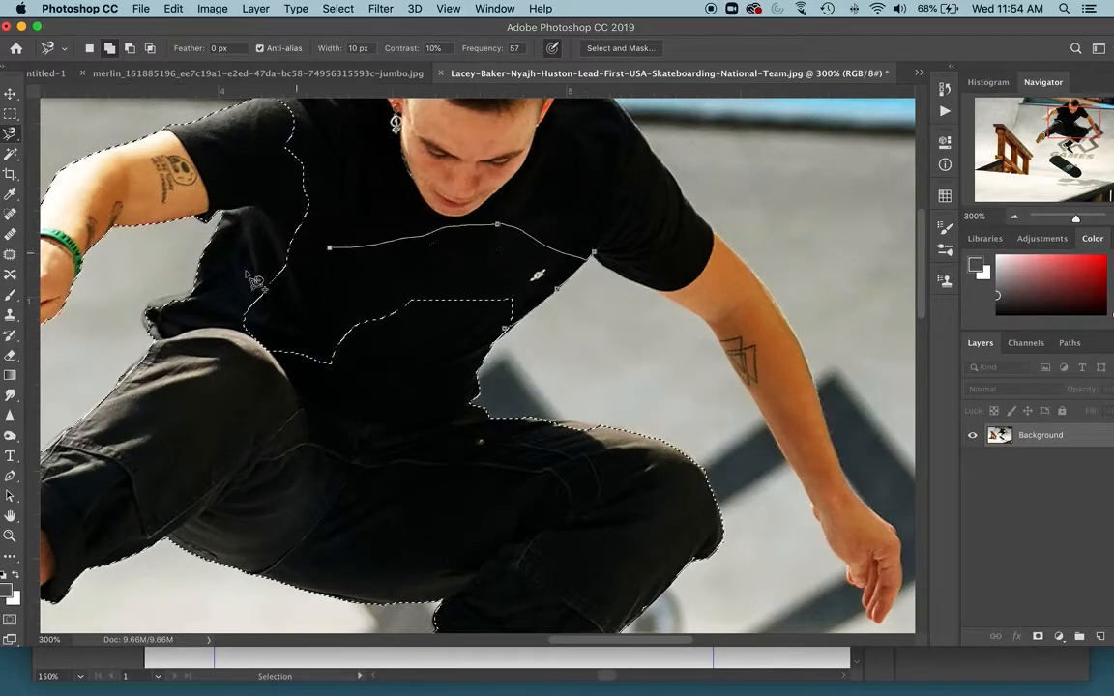
double_click(458, 361)
- Add the unselected sleeve, the forearm with the triangle tattoo and its hand to the selection with the Magnetic Lasso
click(596, 258)
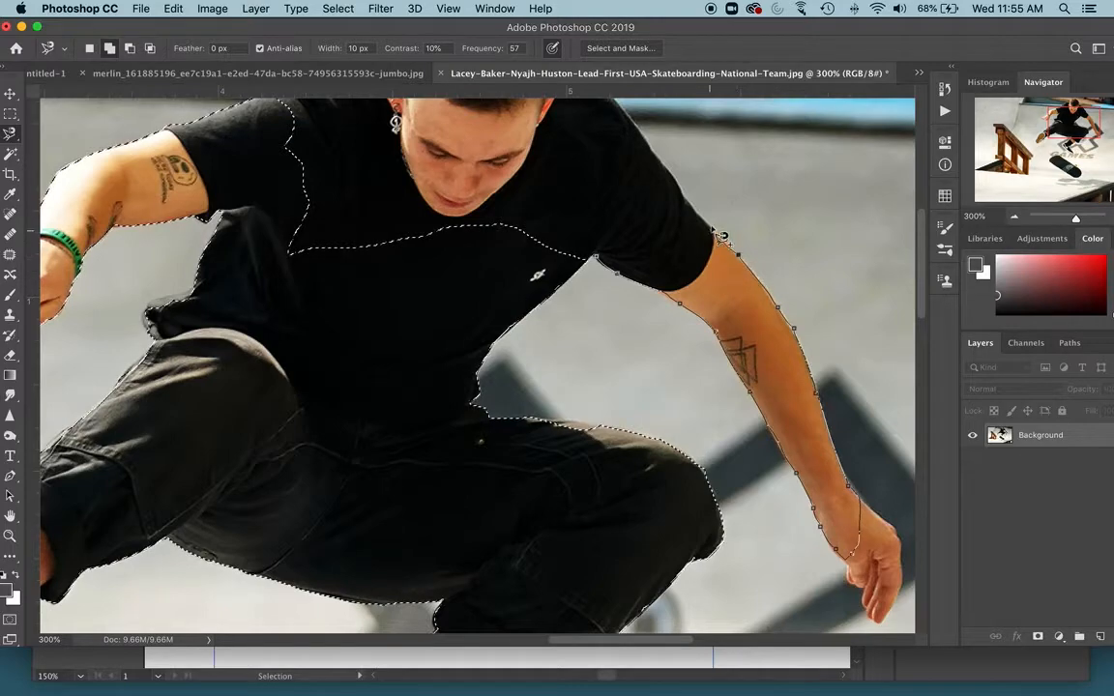
click(578, 250)
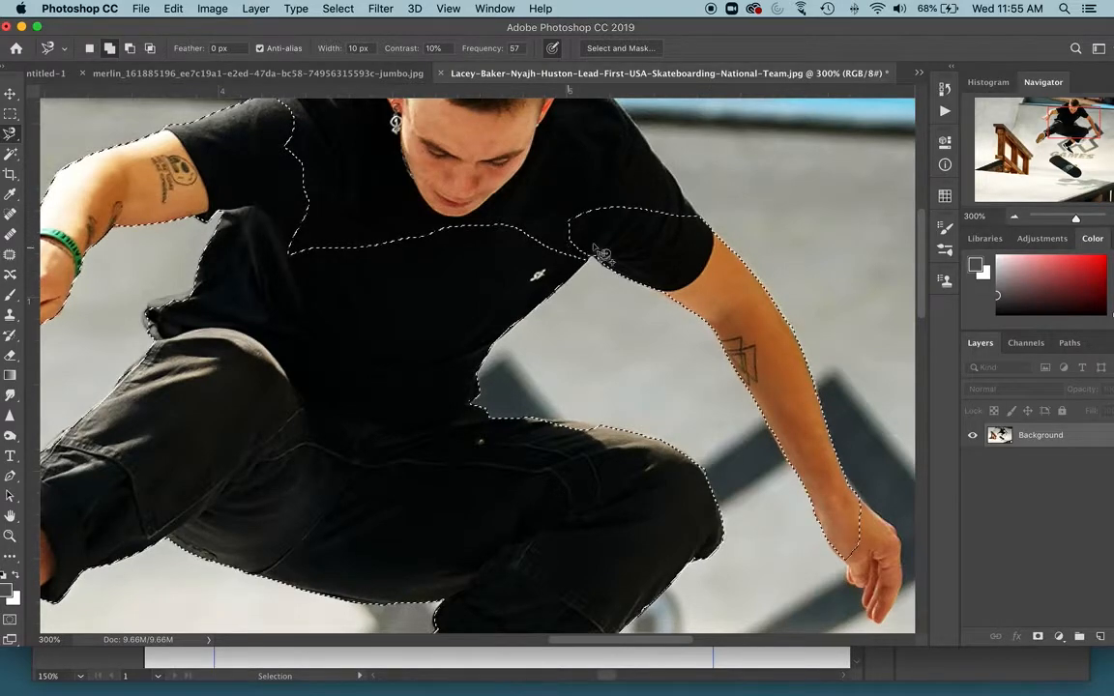
scroll(847, 473, down, 5)
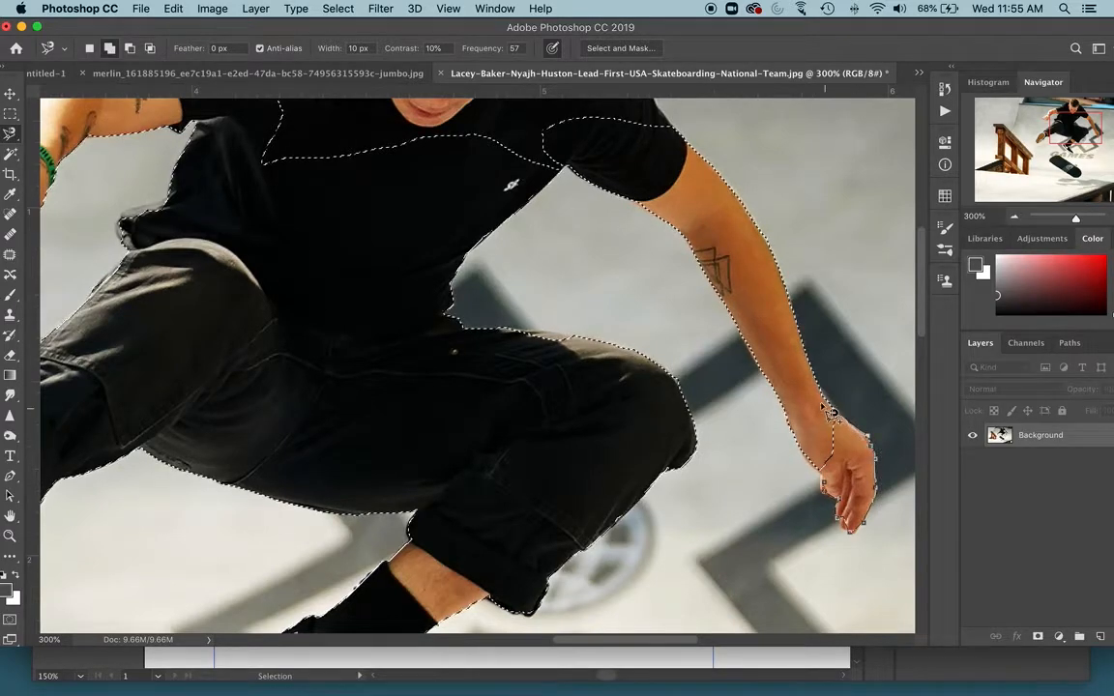
click(822, 467)
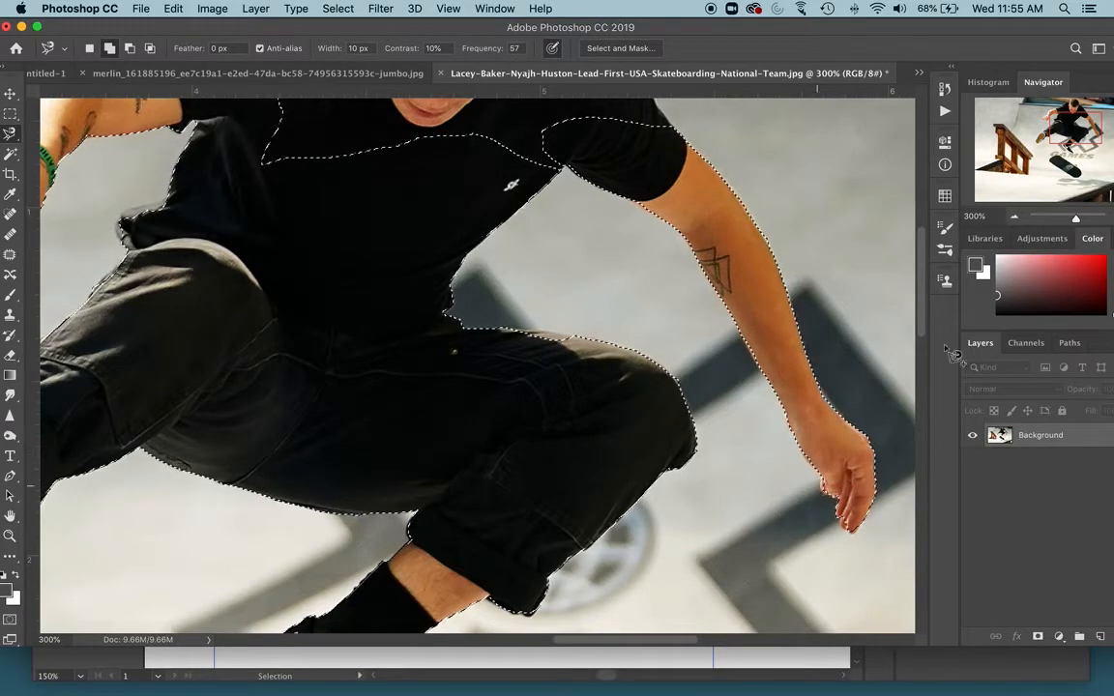
- Add the skateboarder's head, shoulders and remaining chest area to the selection with the Magnetic Lasso
drag(1047, 142, 1043, 127)
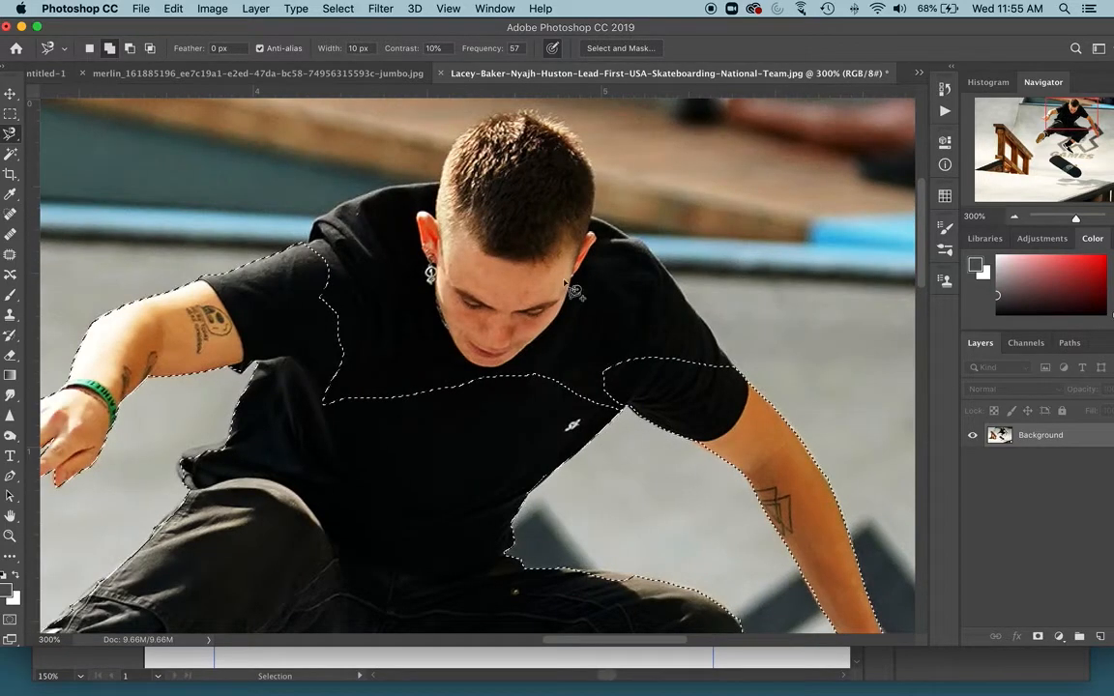
click(308, 242)
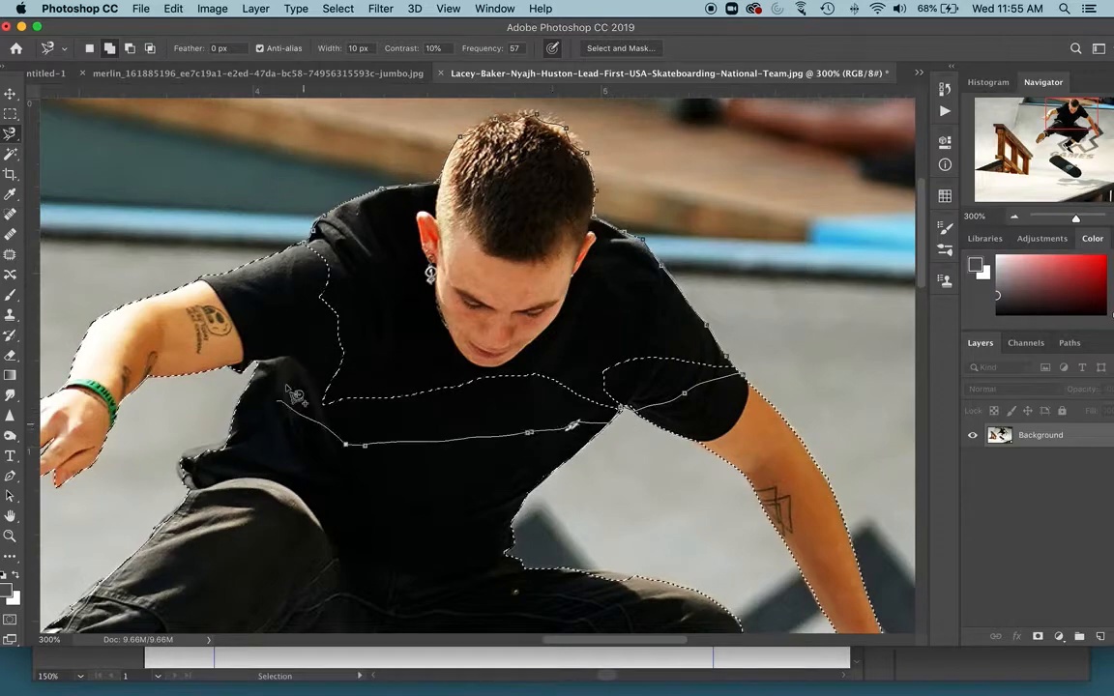
click(280, 286)
key(space)
click(527, 208)
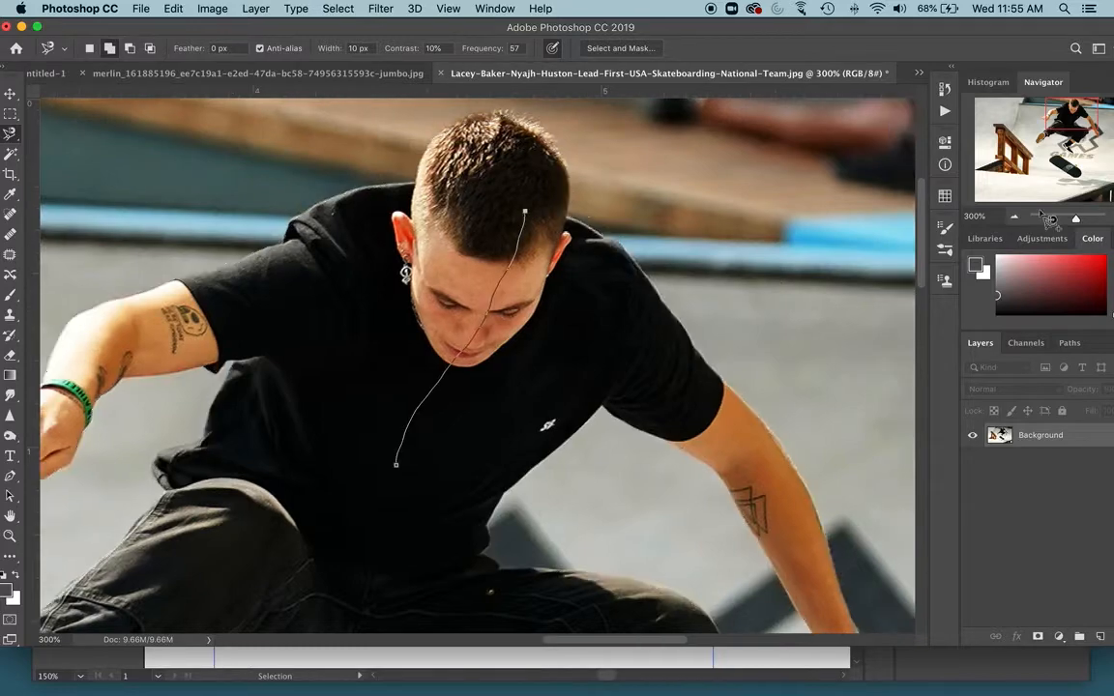
double_click(337, 464)
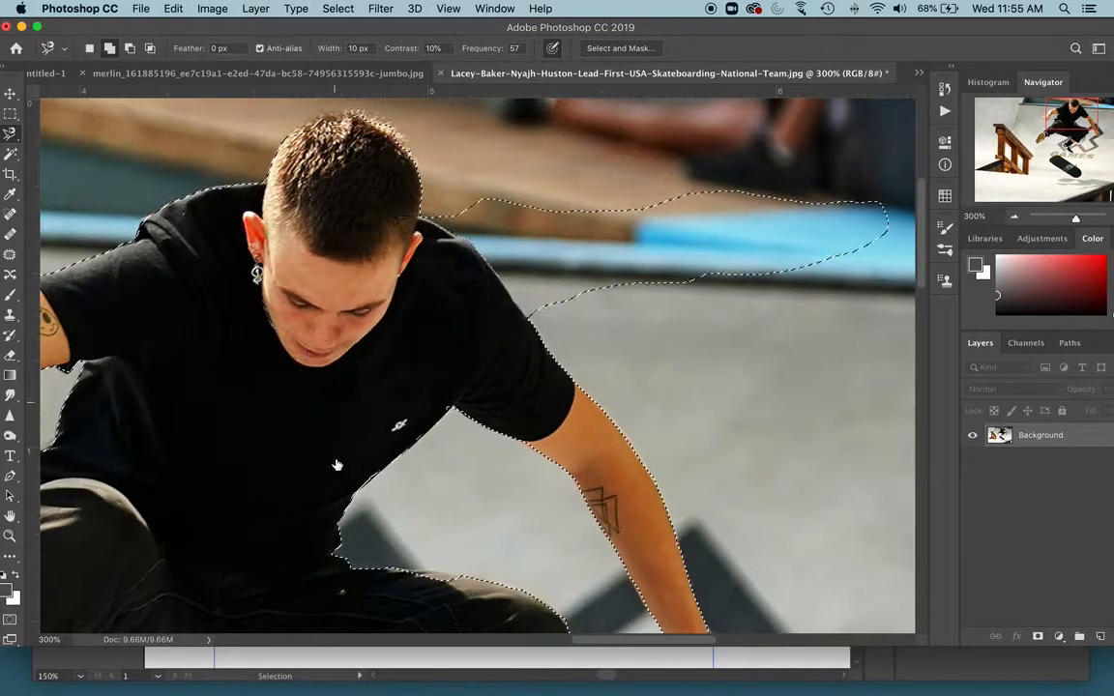
- Undo the stray lasso area added over the background beside the skateboarder's head and shoulder
key(super+z)
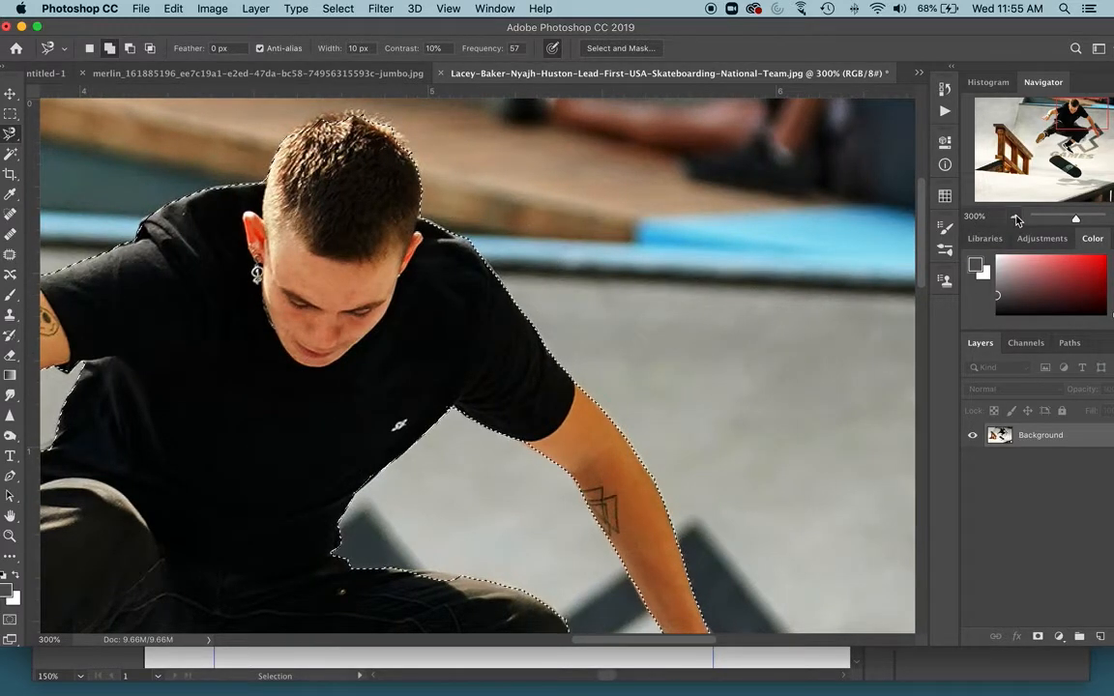
click(1013, 216)
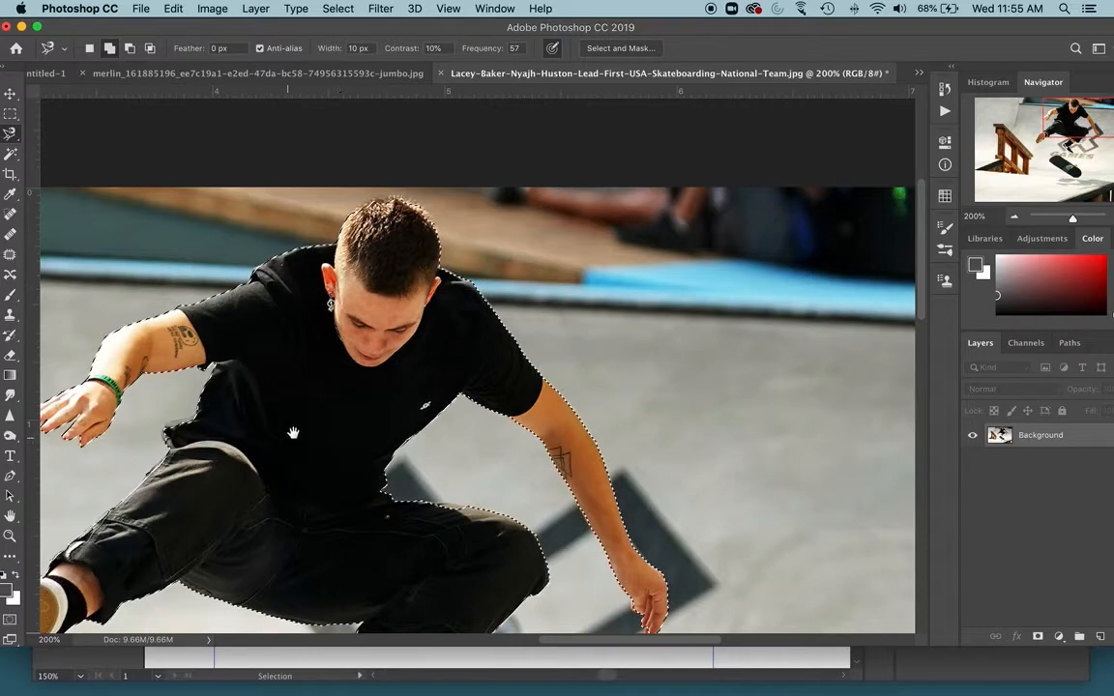
drag(293, 432, 499, 237)
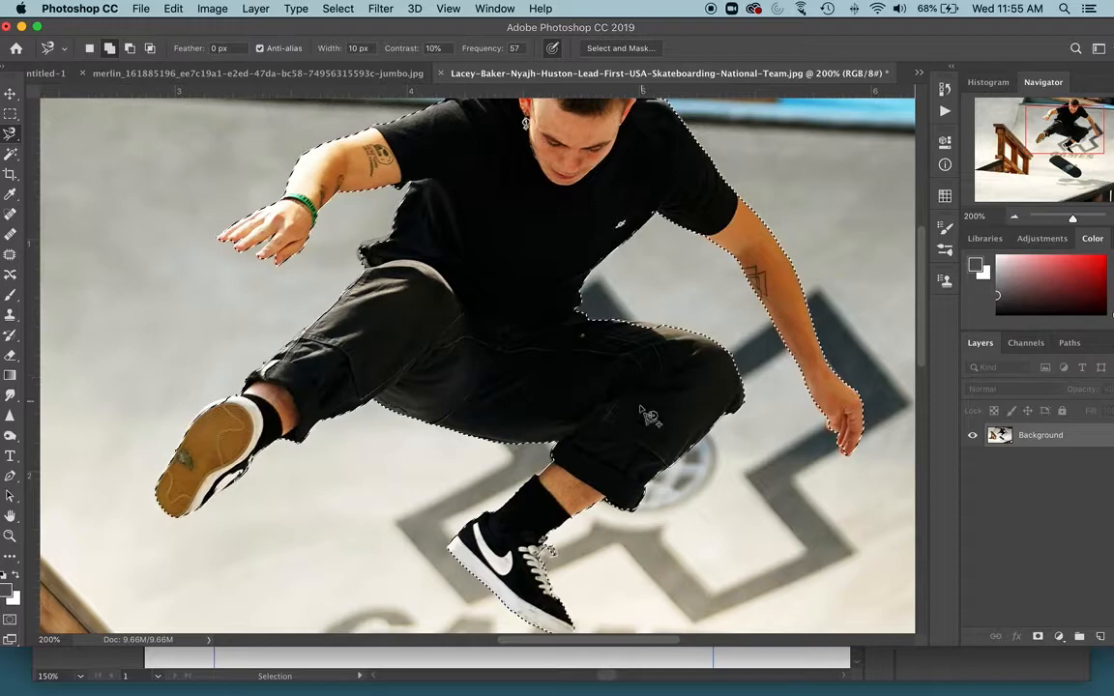
drag(261, 29, 286, 29)
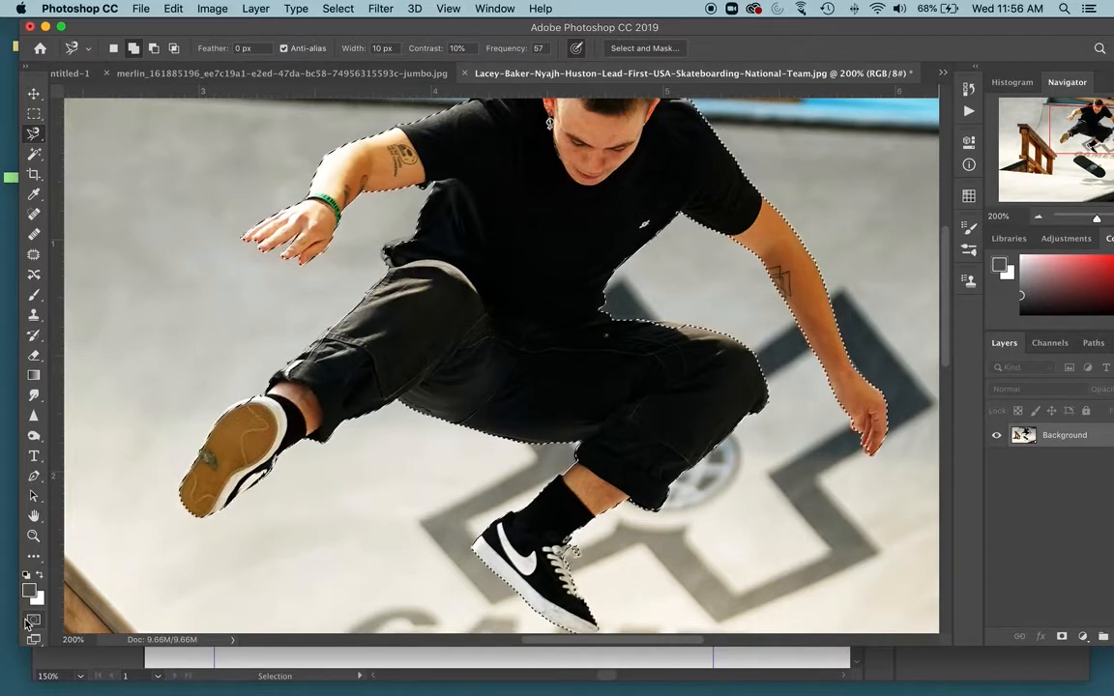
- Switch to Quick Mask mode to show the skateboarder selection as a red overlay
click(29, 621)
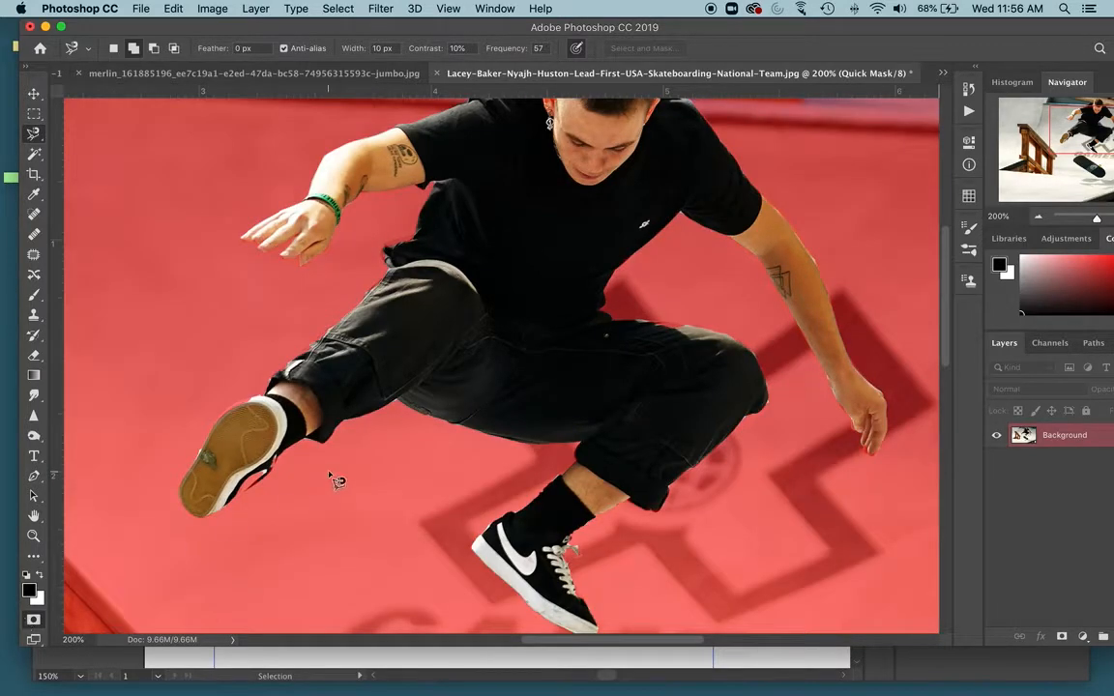
scroll(335, 481, up, 5)
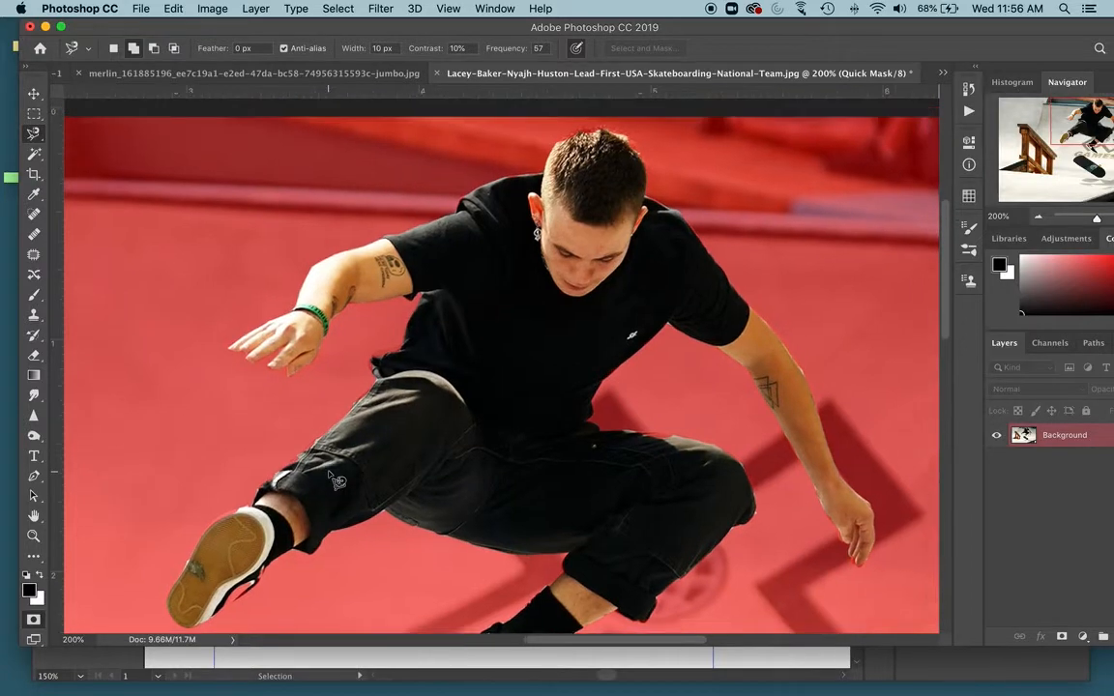
scroll(336, 481, right, 2)
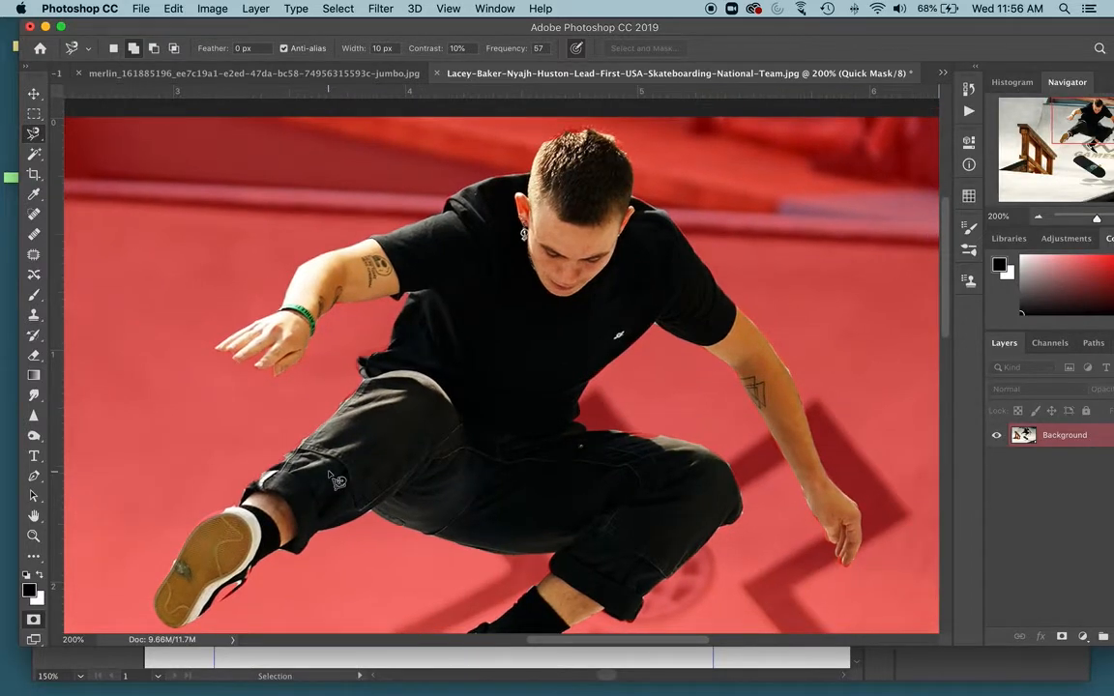
scroll(336, 481, down, 3)
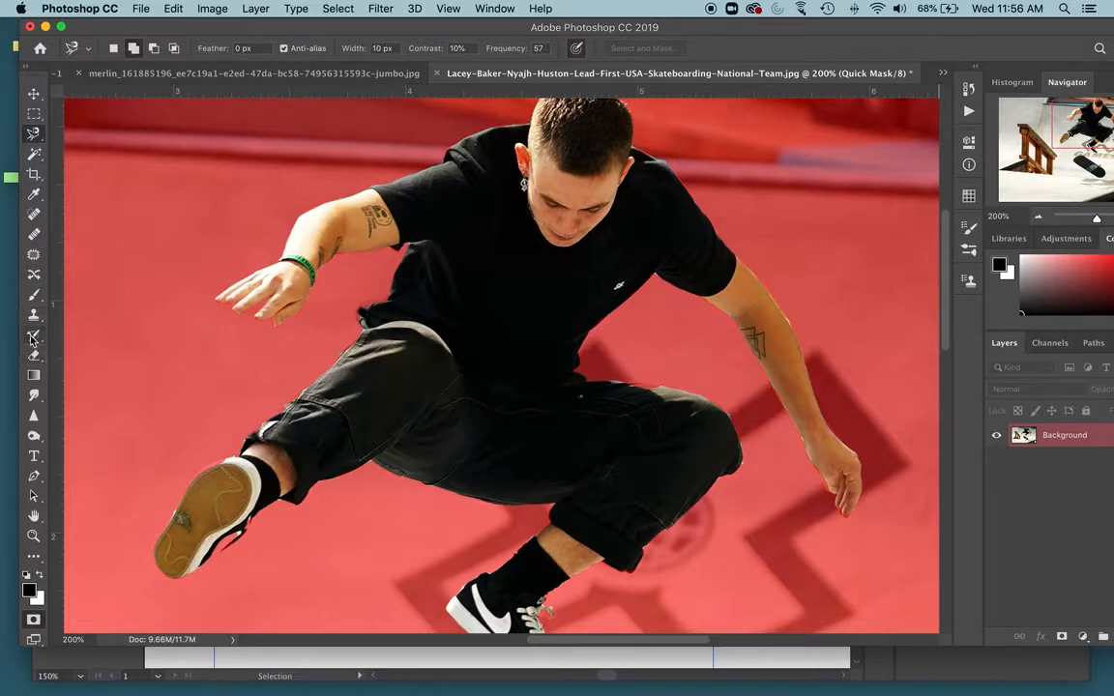
- Try masking a patch of the shirt's chest with a 31 px Brush and viewing it as a selection
key(b)
drag(468, 263, 437, 267)
mouse_move(489, 208)
mouse_down()
mouse_move(462, 259)
mouse_move(469, 305)
mouse_move(436, 292)
mouse_move(478, 216)
mouse_move(474, 270)
mouse_up()
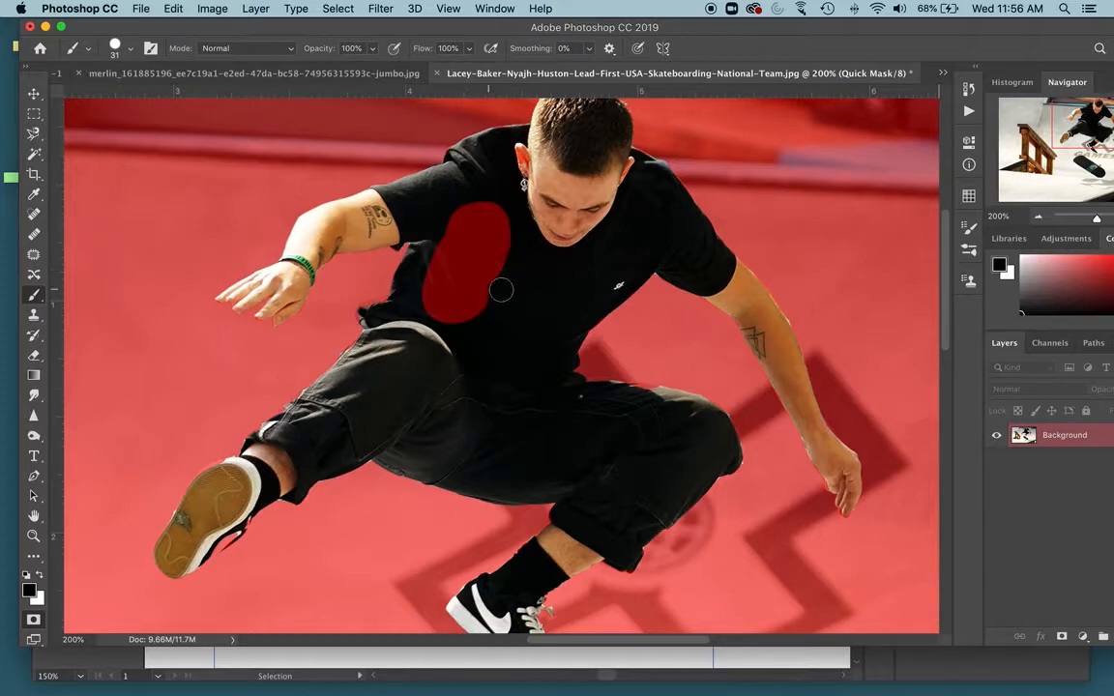
click(32, 619)
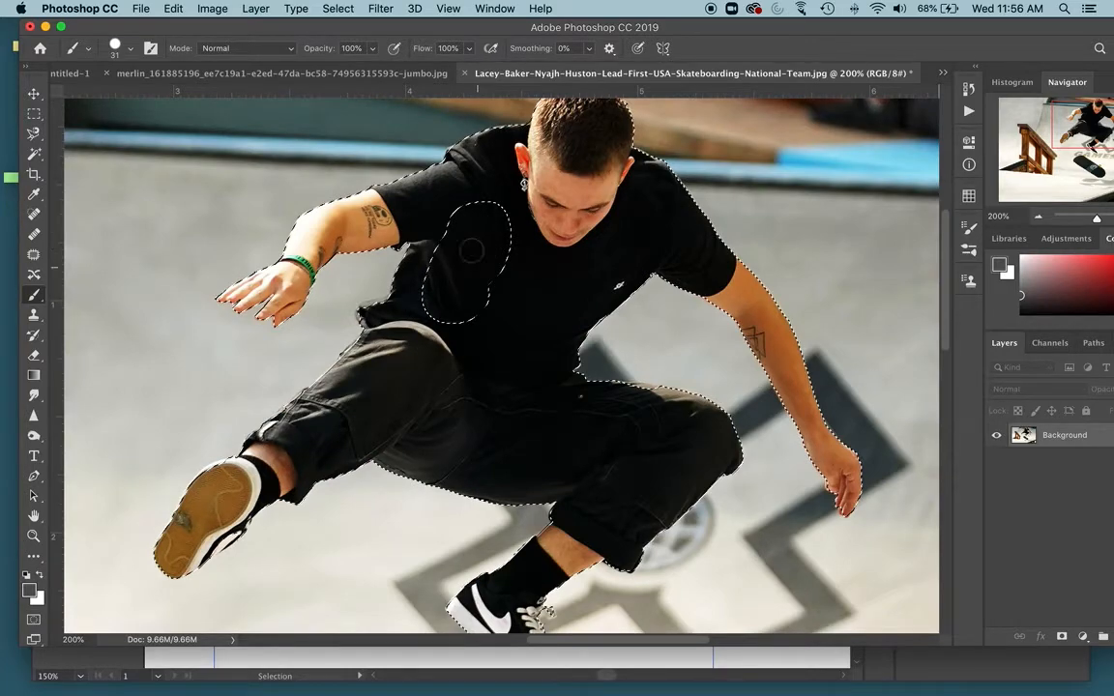
key(super+z)
key(super+z)
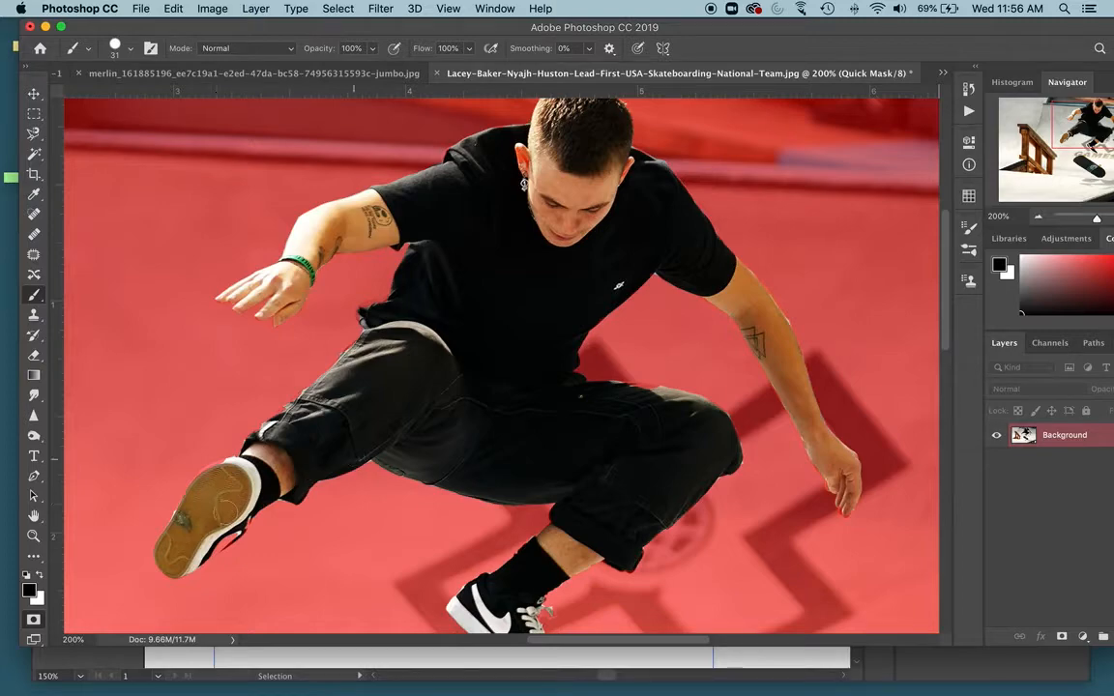
- Refine the mask along the raised shoe's heel rim and the trouser leg's upper edge with the Brush and a 13 px Eraser
scroll(254, 489, left, 5)
scroll(253, 488, down, 3)
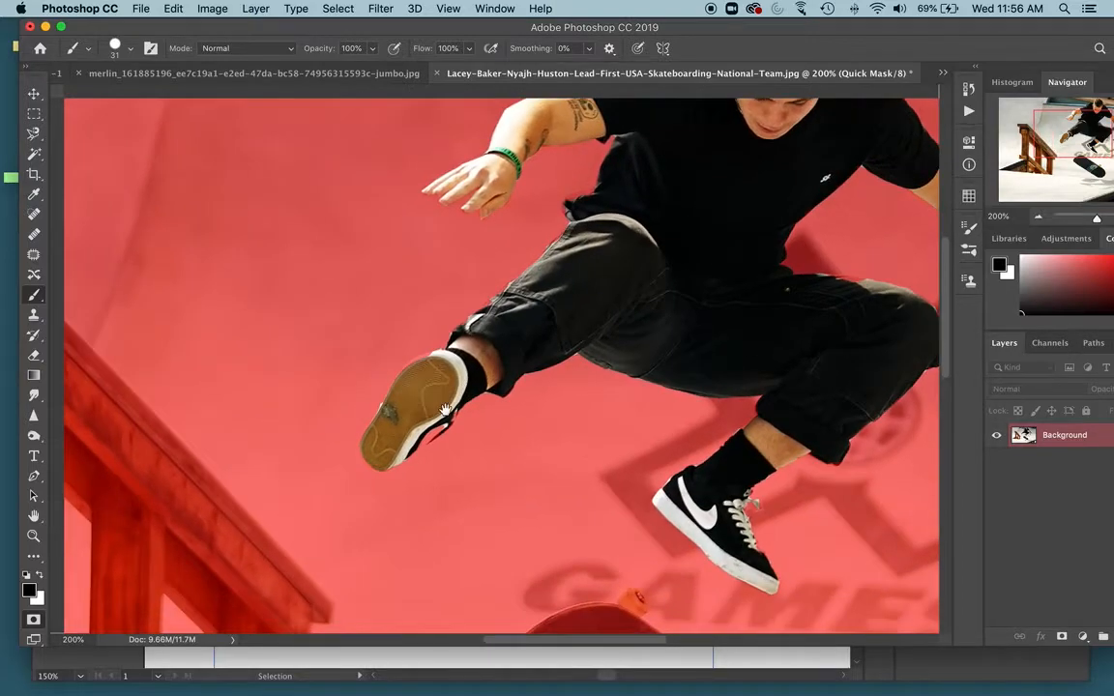
key(super+equal)
key(super+plus)
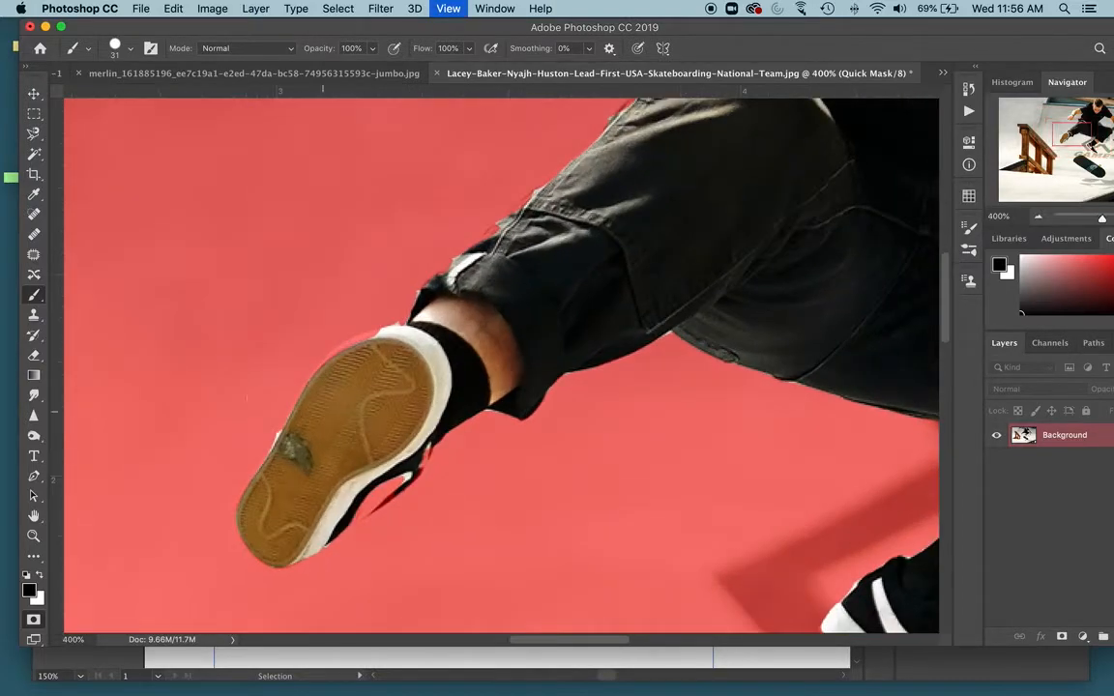
key(e)
drag(364, 356, 77, 398)
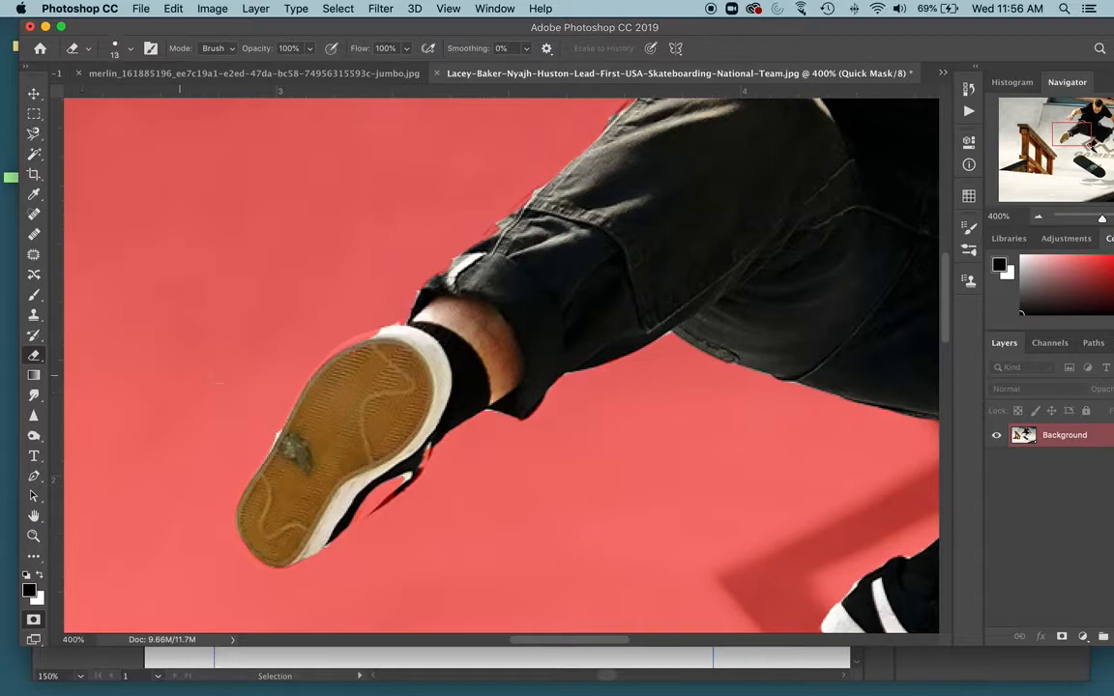
drag(373, 335, 347, 340)
key(b)
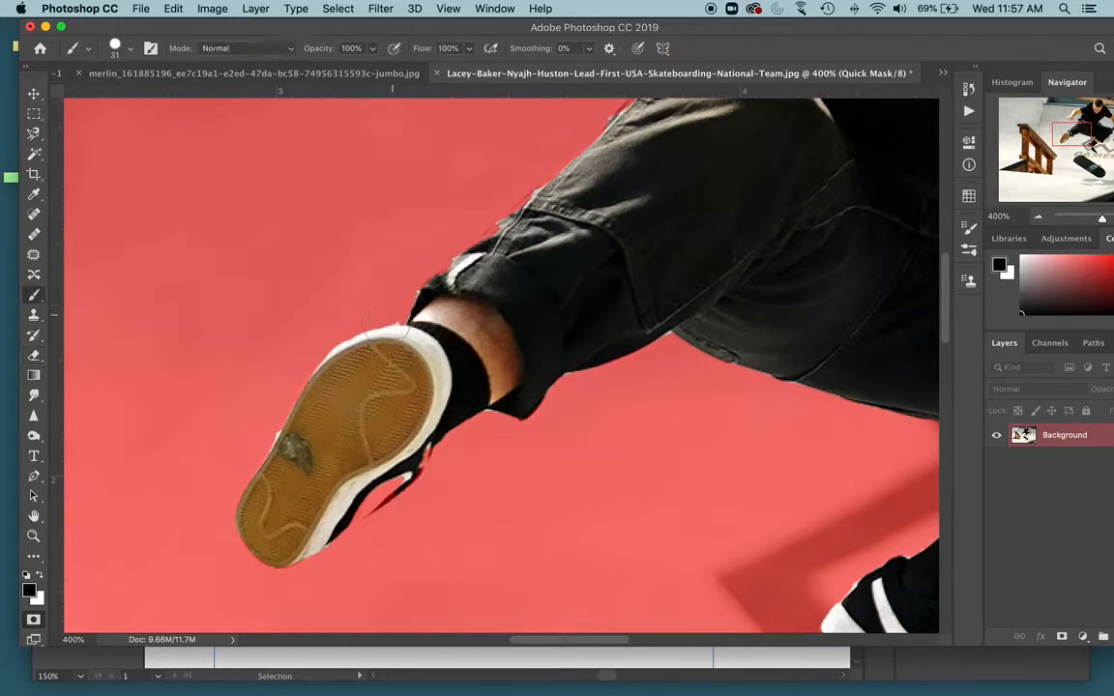
drag(394, 321, 400, 325)
key(e)
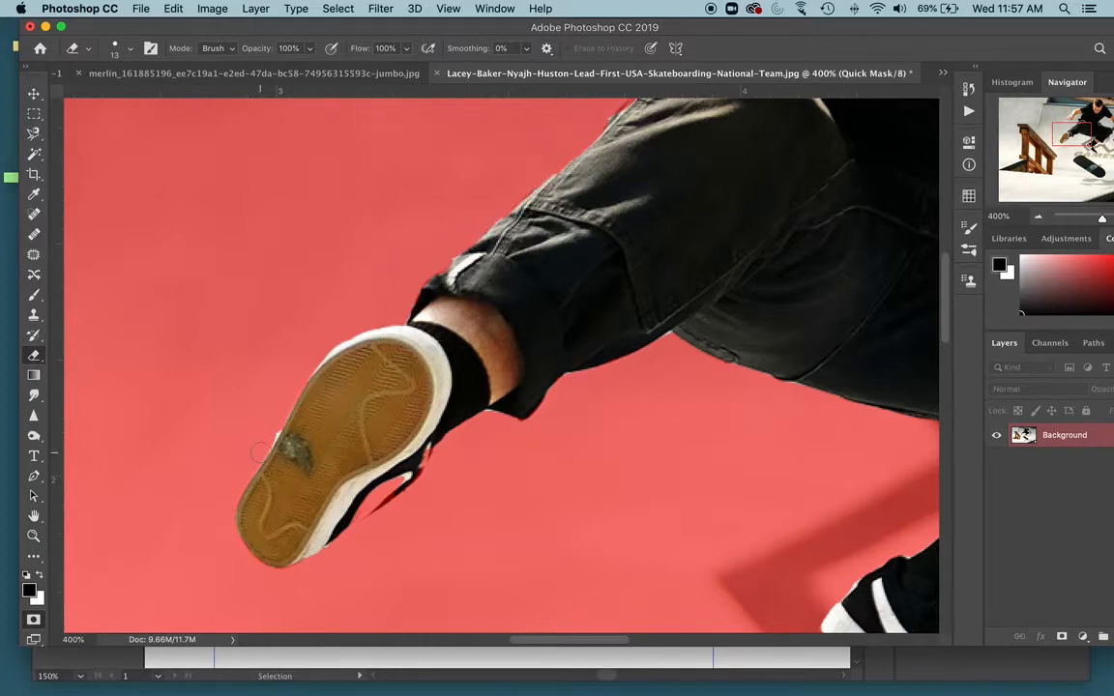
- Mask the light sliver beside the raised shoe's sole with a 7 px Brush and unmask the shoe's white side with the Eraser
key(b)
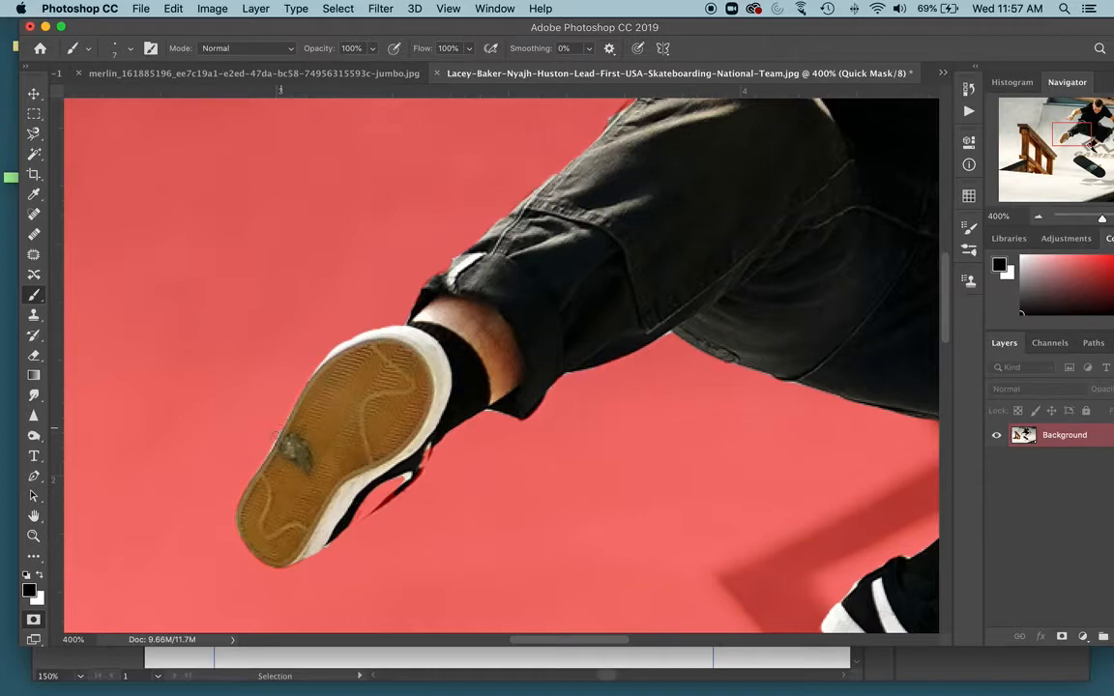
key(e)
drag(406, 483, 349, 519)
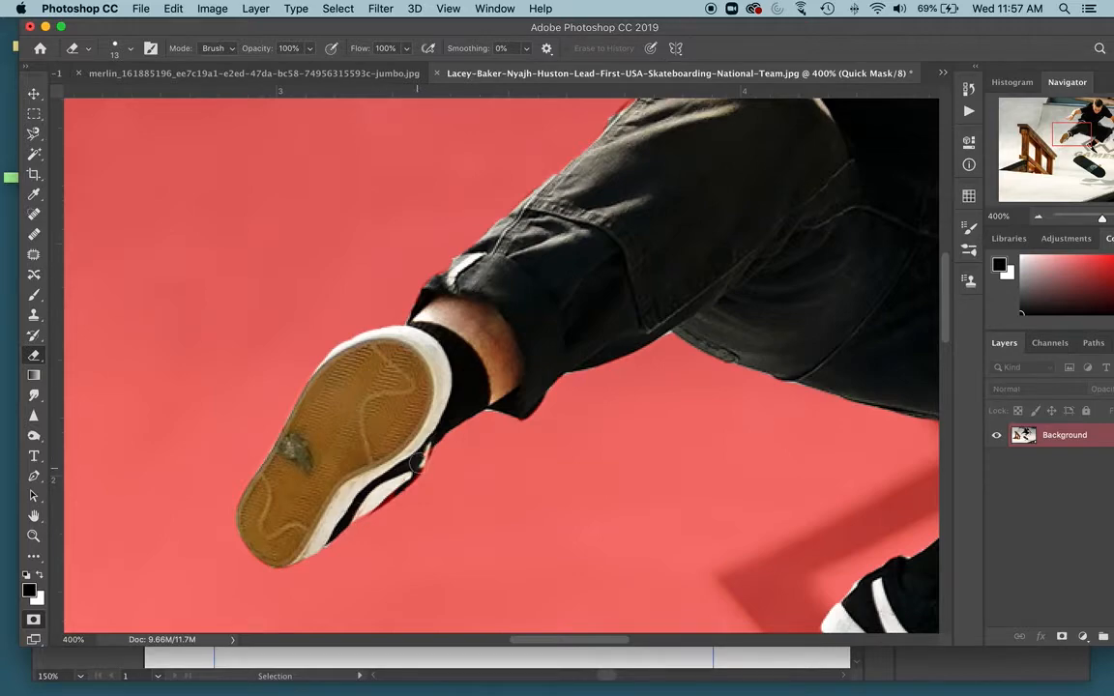
key(b)
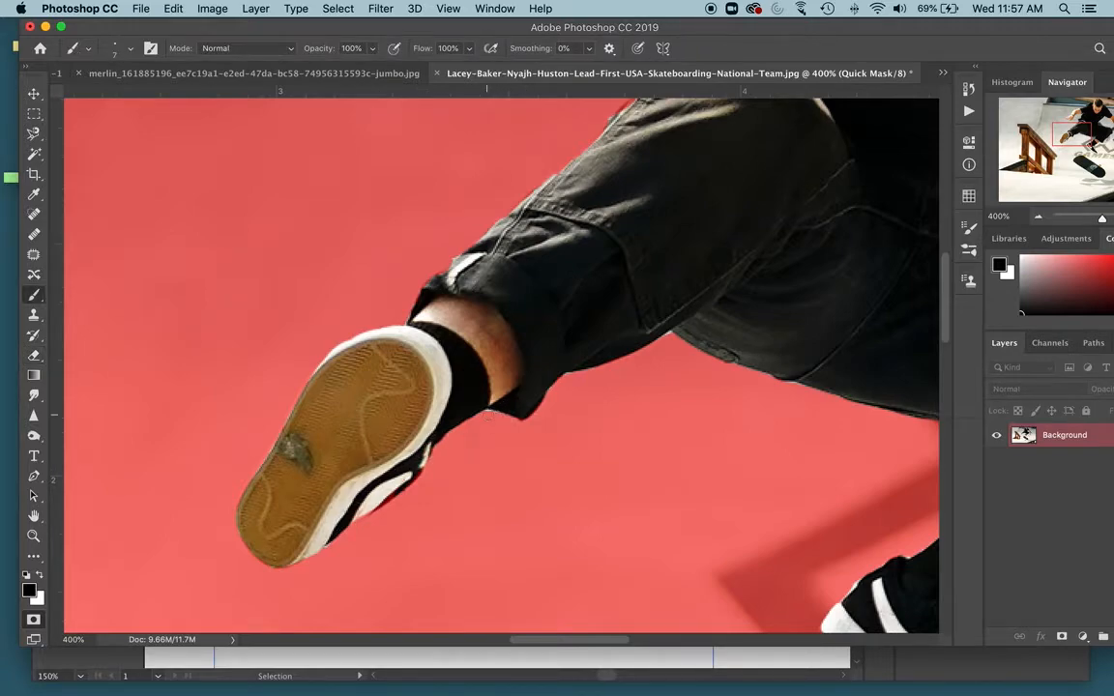
- Refine the mask along the bent thigh's upper edge, the waist and the armpit with the 13 px Eraser and 7 px Brush
drag(691, 339, 451, 401)
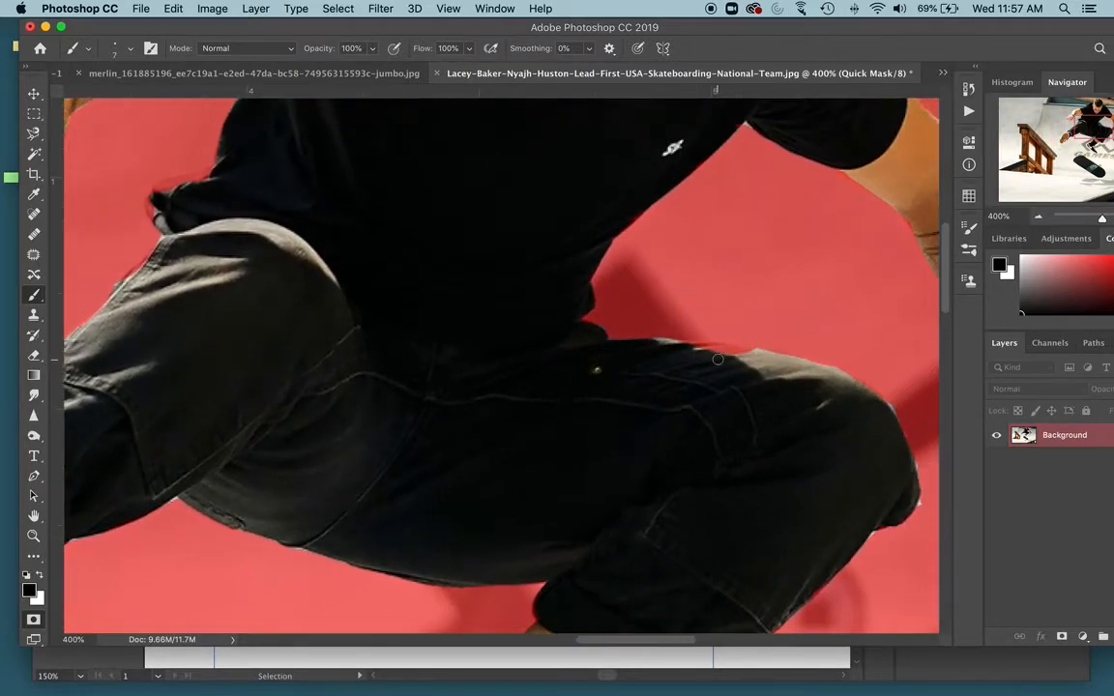
key(e)
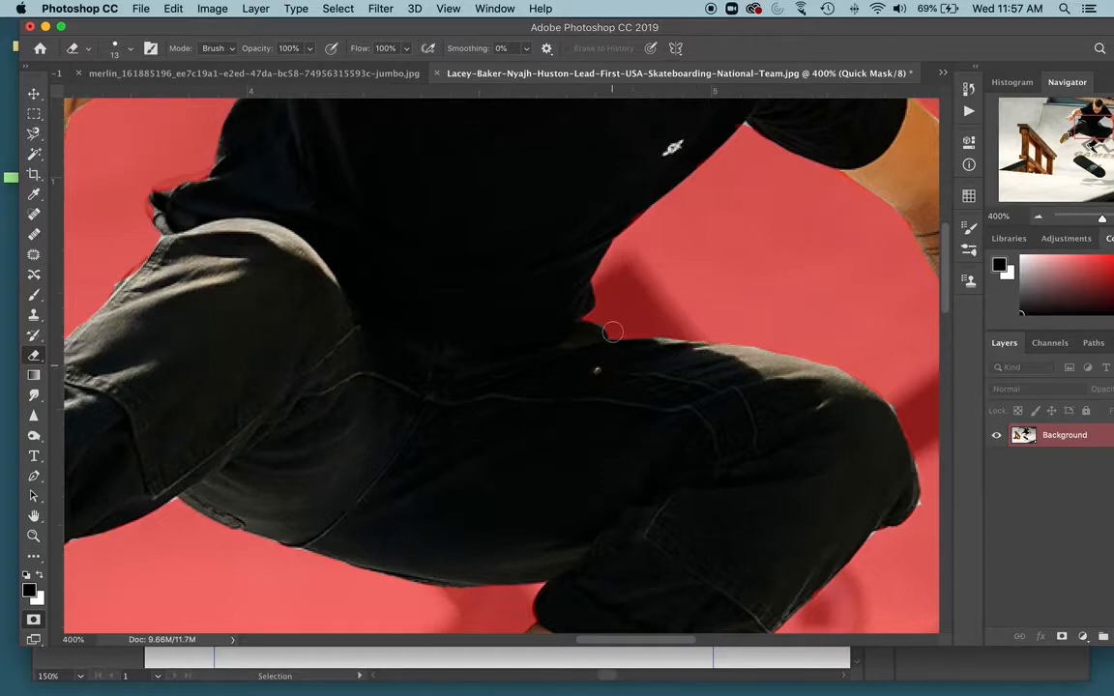
key(b)
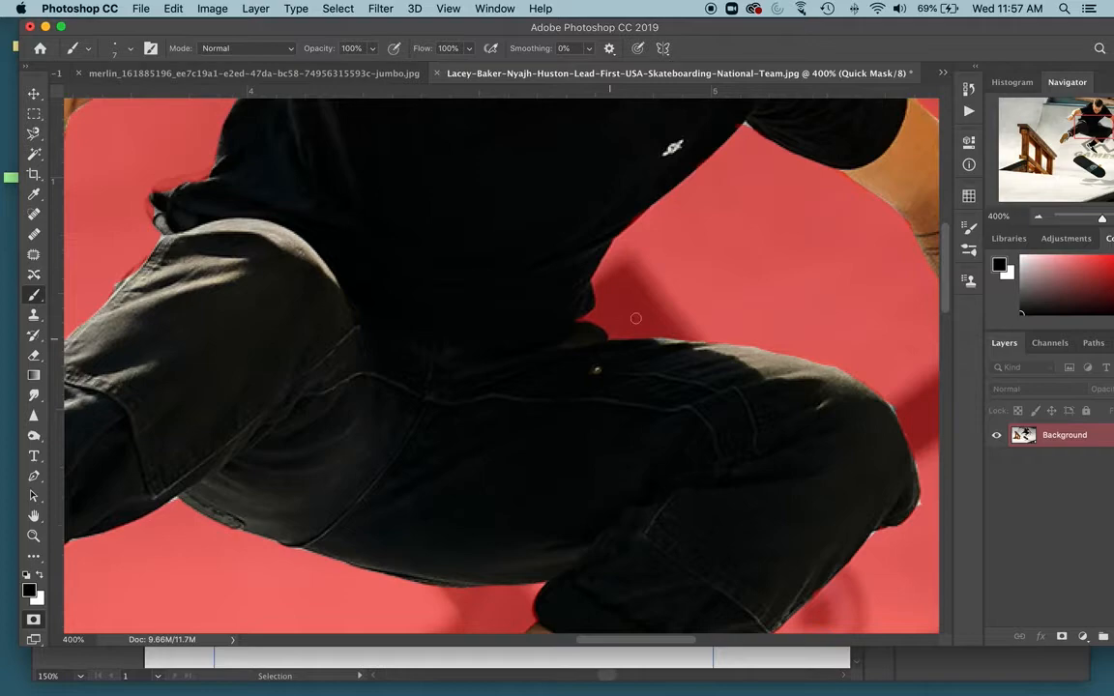
scroll(636, 301, up, 5)
scroll(636, 301, right, 2)
key(e)
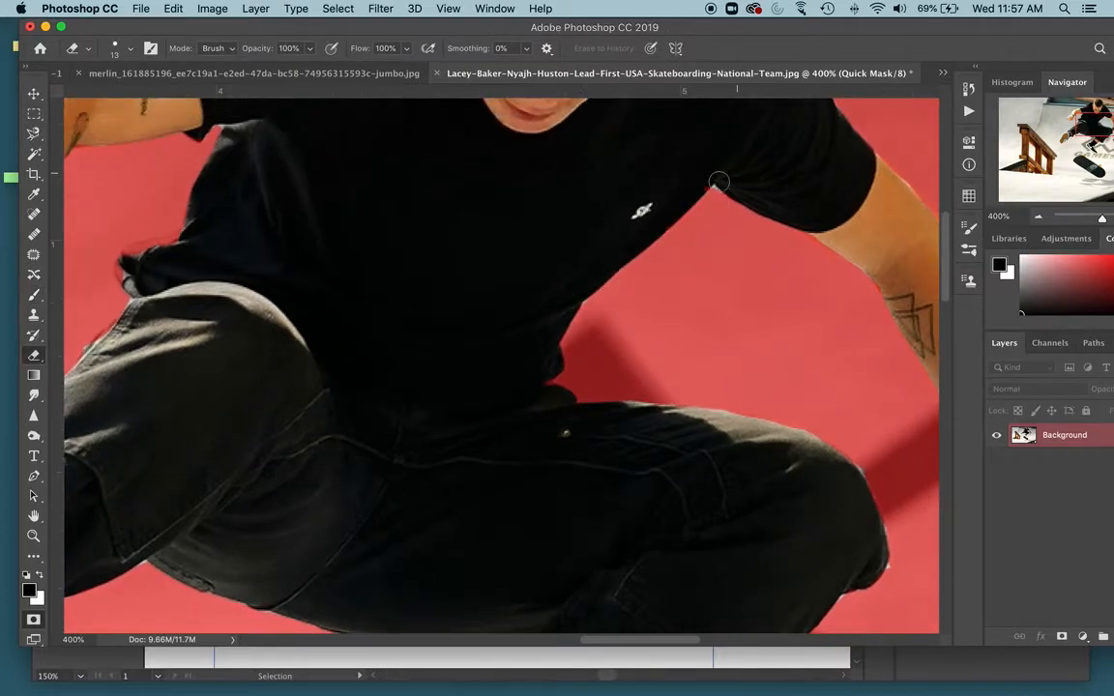
key(b)
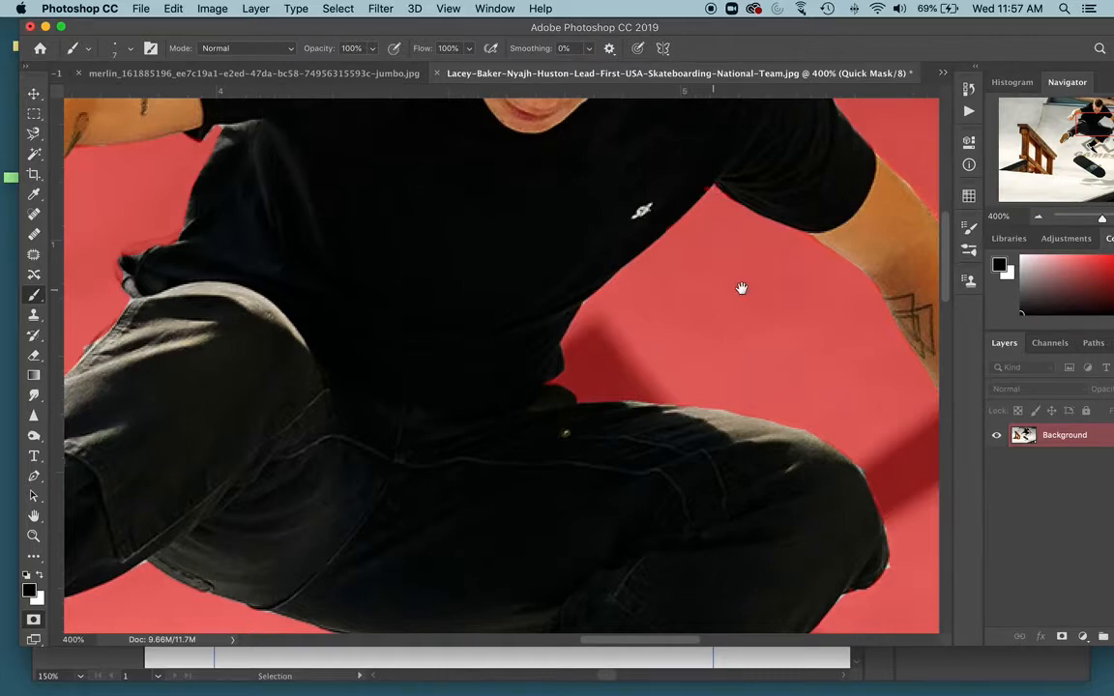
- Clean up the mask along the triangle-tattooed forearm's outer edge with the 7 px Brush and unmask the fingertips with the 13 px Eraser
scroll(740, 288, right, 5)
key(e)
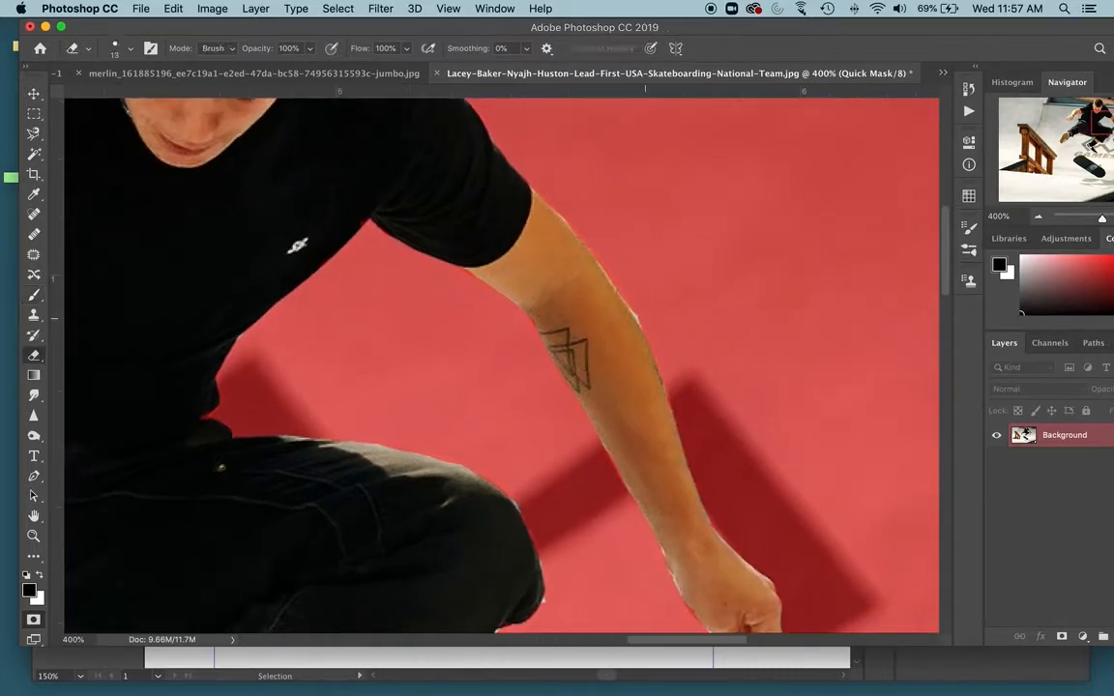
key(ctrl+z)
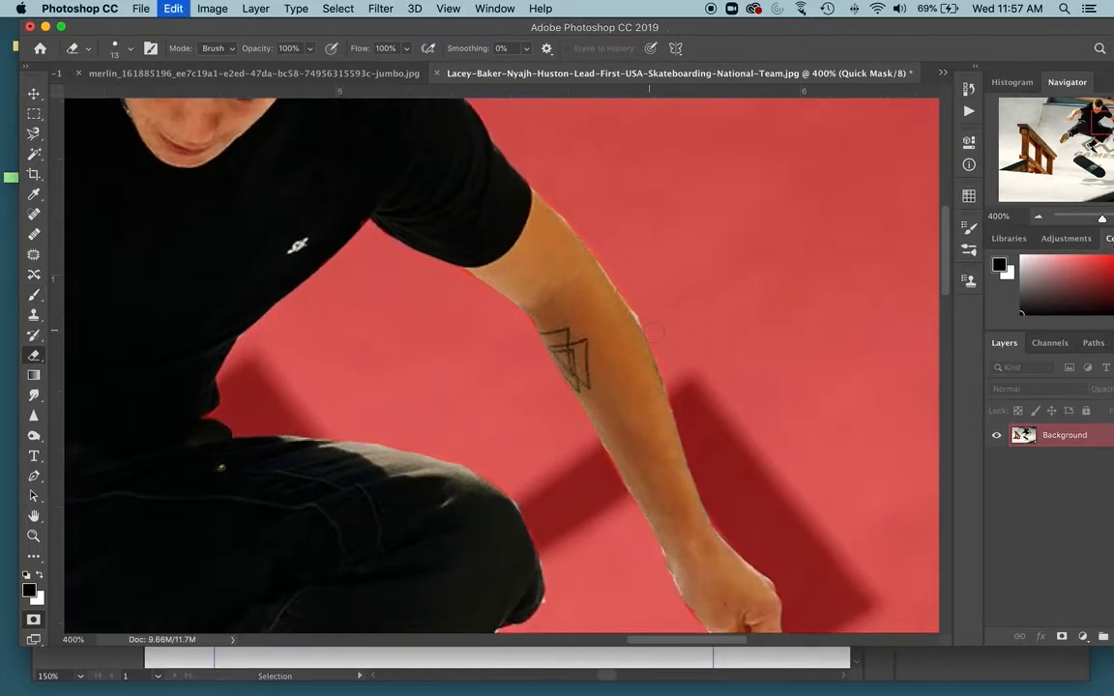
key(b)
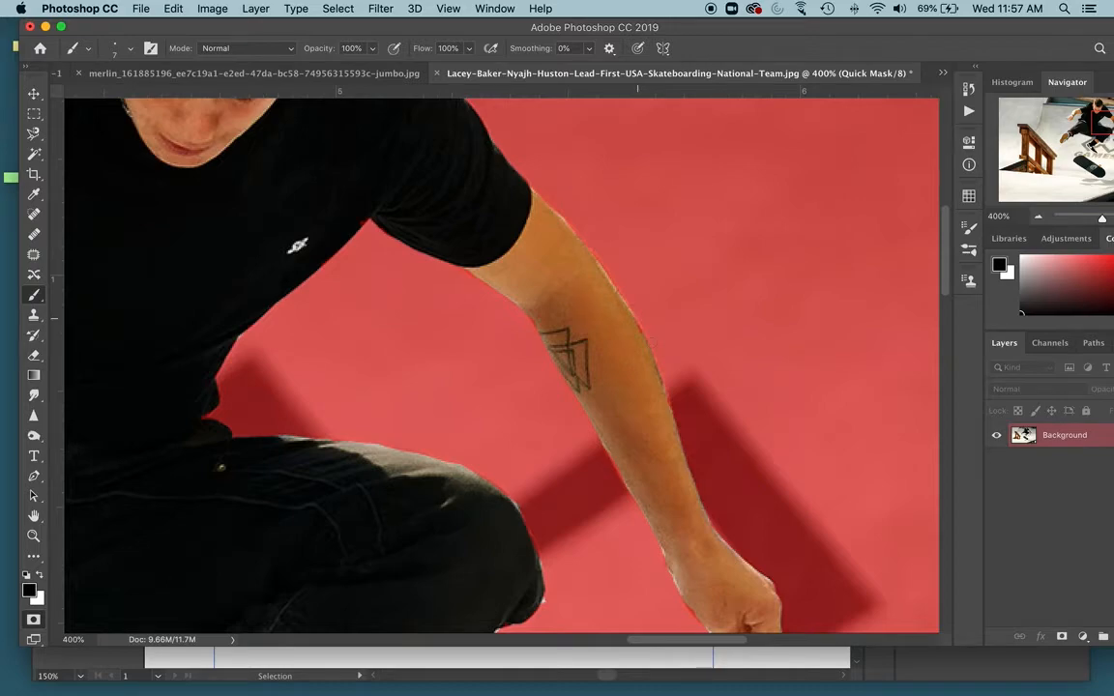
drag(682, 546, 644, 391)
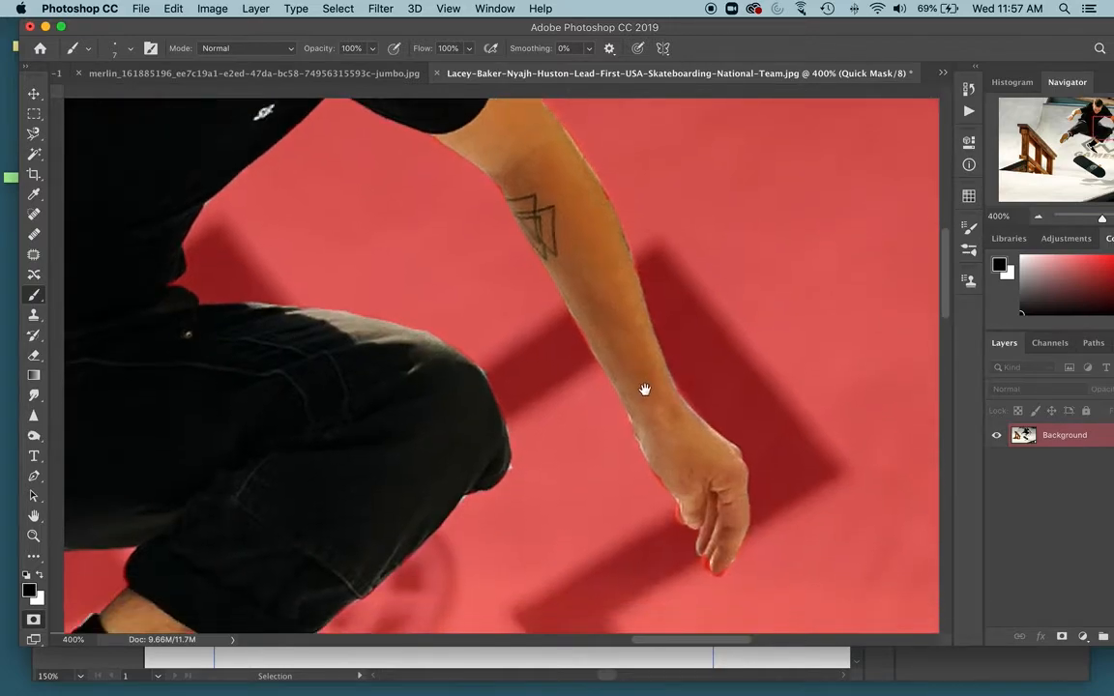
key(e)
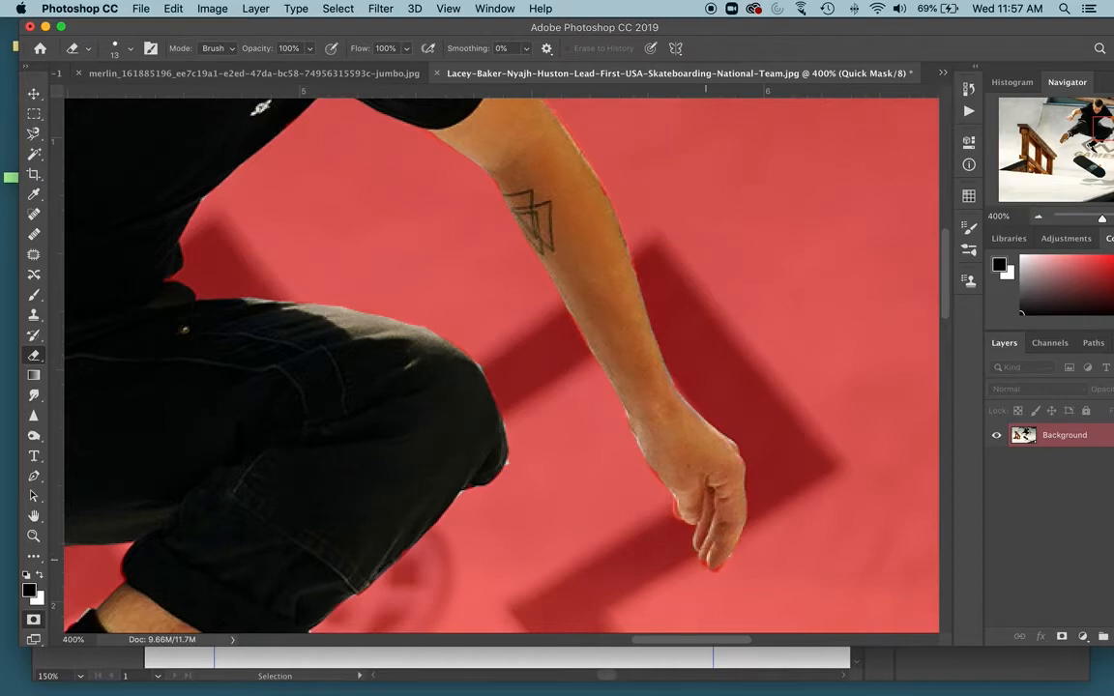
- Erase the mask from the skateboard's deck and both visible wheels with a 50 px Eraser
drag(1089, 132, 1070, 174)
click(1038, 218)
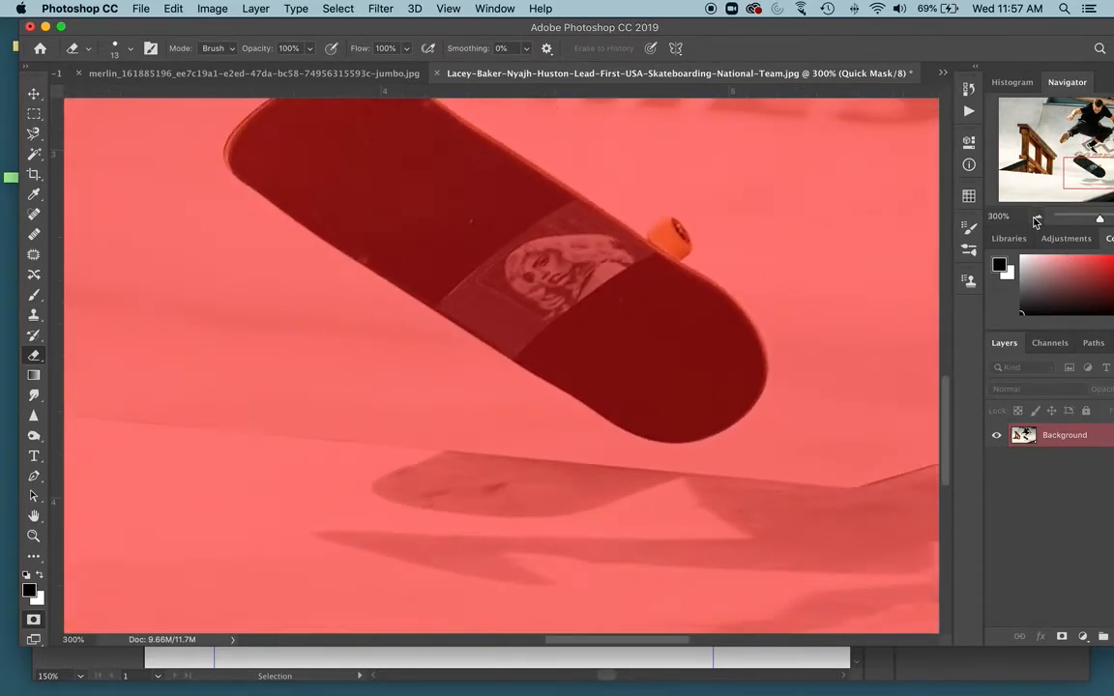
click(1038, 217)
mouse_move(414, 259)
mouse_down()
mouse_move(442, 253)
mouse_move(486, 303)
mouse_up()
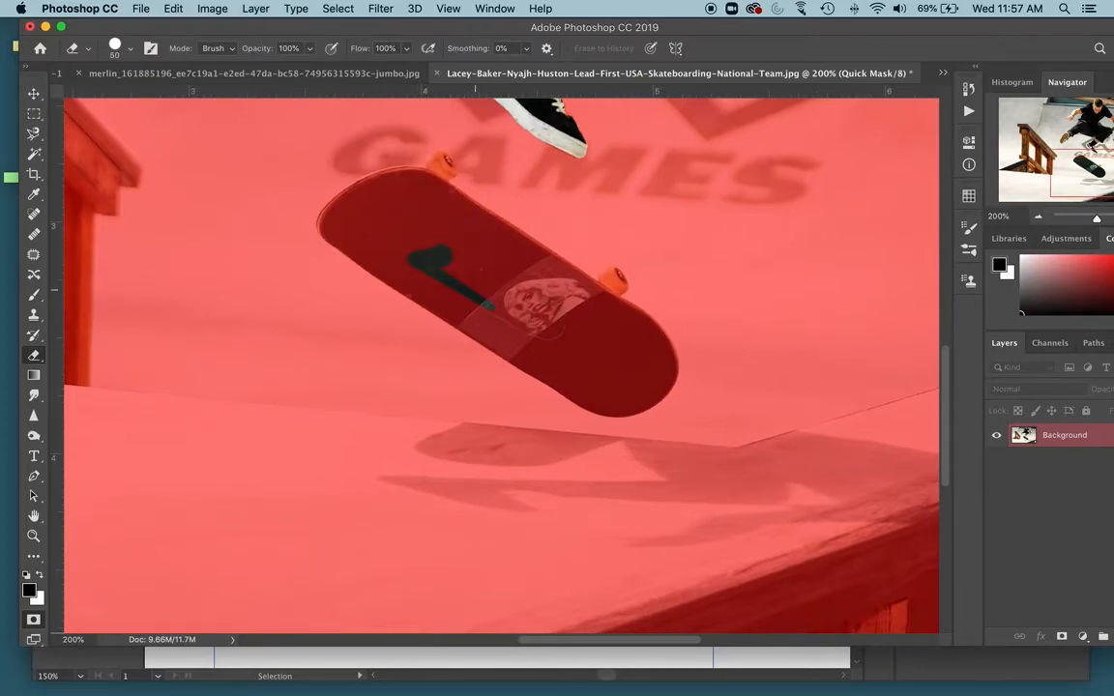
mouse_move(466, 257)
mouse_down()
mouse_move(451, 285)
mouse_move(506, 276)
mouse_move(552, 290)
mouse_move(418, 280)
mouse_move(459, 290)
mouse_move(524, 290)
mouse_move(405, 267)
mouse_up()
mouse_move(459, 301)
mouse_down()
mouse_move(523, 343)
mouse_move(602, 357)
mouse_move(599, 319)
mouse_move(570, 285)
mouse_move(402, 198)
mouse_move(348, 208)
mouse_move(351, 223)
mouse_move(335, 230)
mouse_move(367, 218)
mouse_move(411, 222)
mouse_move(358, 246)
mouse_move(426, 232)
mouse_move(416, 199)
mouse_move(395, 198)
mouse_move(531, 223)
mouse_move(530, 290)
mouse_move(631, 334)
mouse_move(657, 360)
mouse_move(643, 385)
mouse_move(619, 389)
mouse_move(522, 373)
mouse_move(520, 361)
mouse_move(581, 387)
mouse_move(605, 366)
mouse_up()
mouse_move(606, 293)
mouse_down()
mouse_move(617, 283)
mouse_move(644, 329)
mouse_up()
mouse_move(431, 181)
mouse_down()
mouse_move(440, 162)
mouse_move(396, 150)
mouse_move(414, 190)
mouse_up()
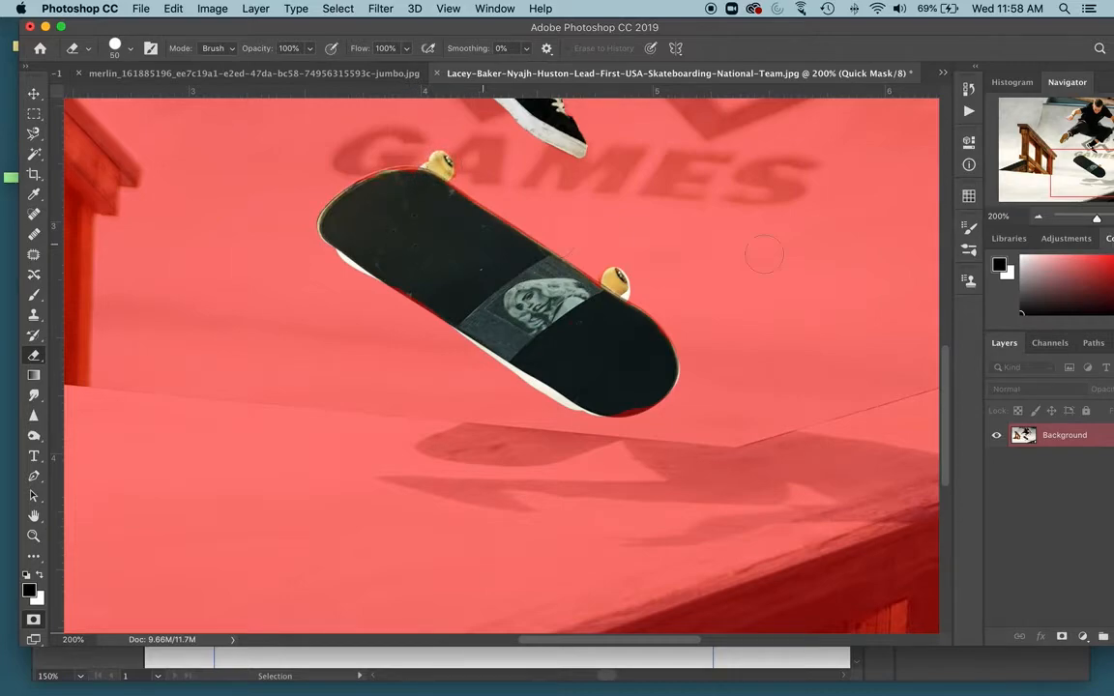
- Return from Quick Mask to standard mode and delete the selected skateboarder and skateboard from the photo
click(1041, 217)
click(1041, 216)
click(1041, 216)
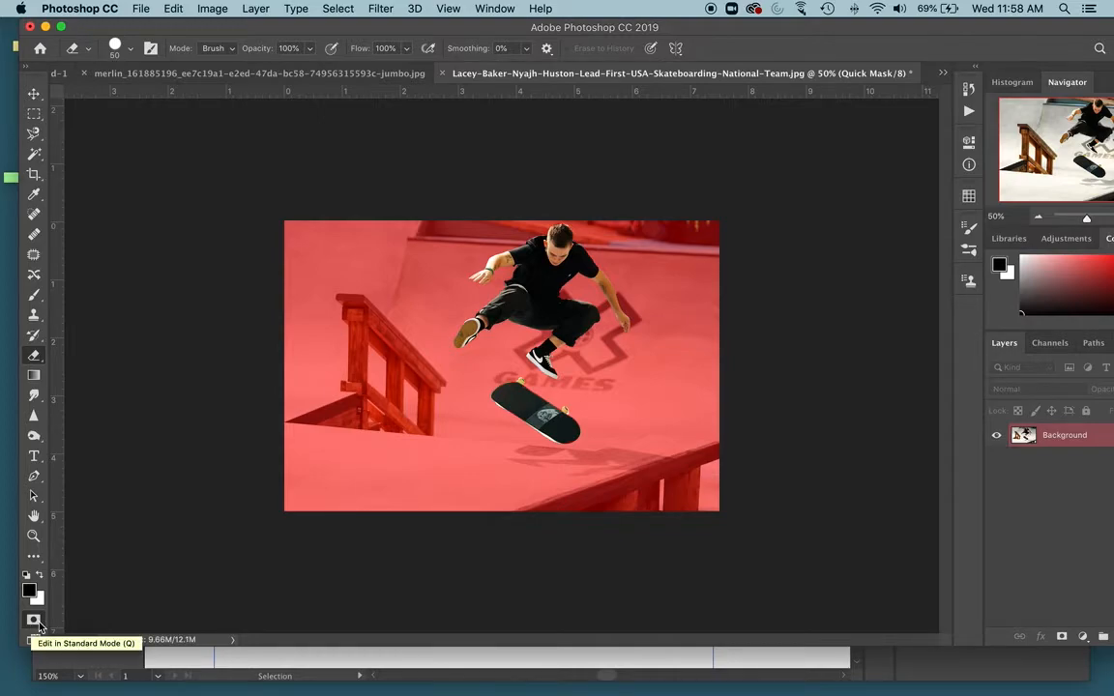
click(36, 624)
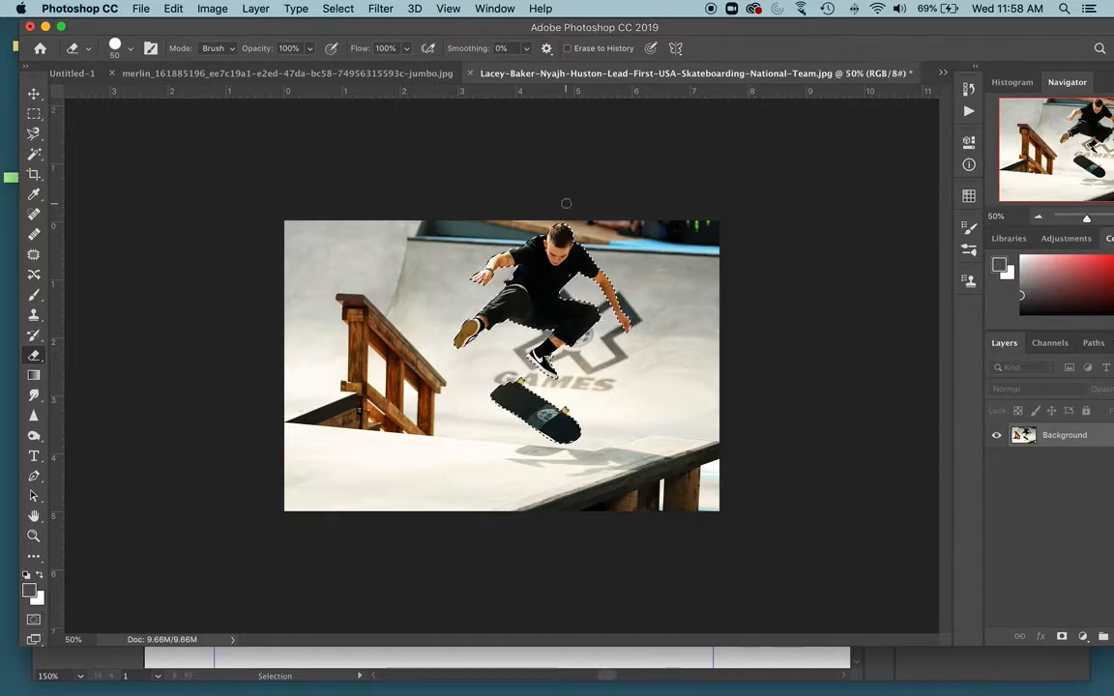
key(BackSpace)
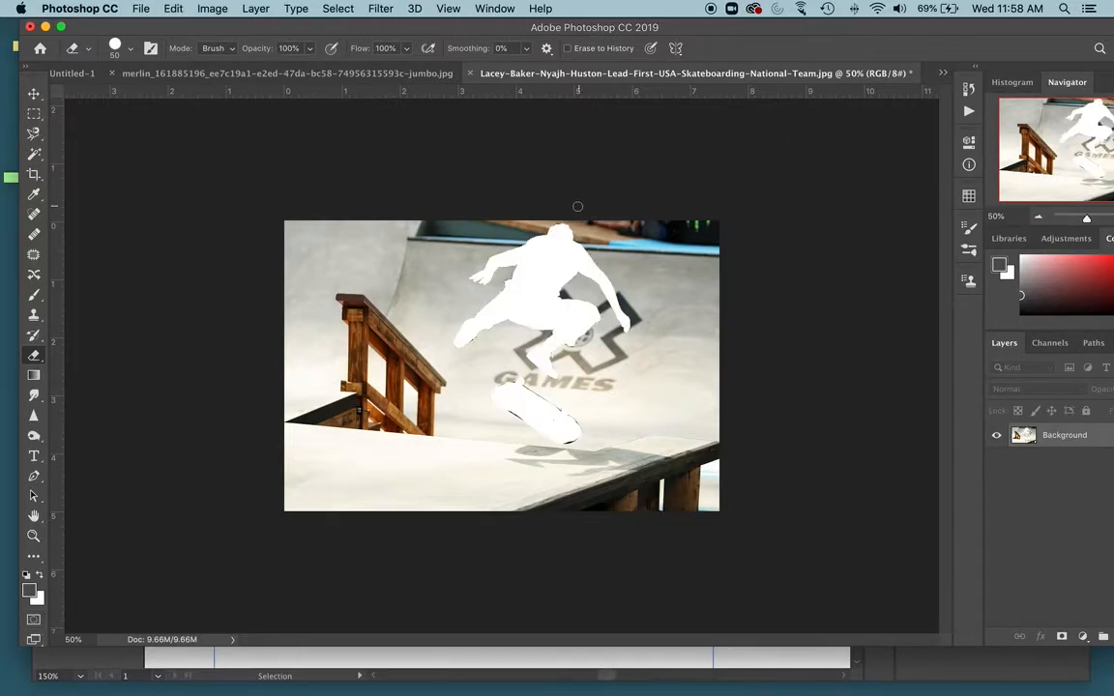
- Paste the copied skater and skateboard as a new layer and hide the Background layer
key(super+v)
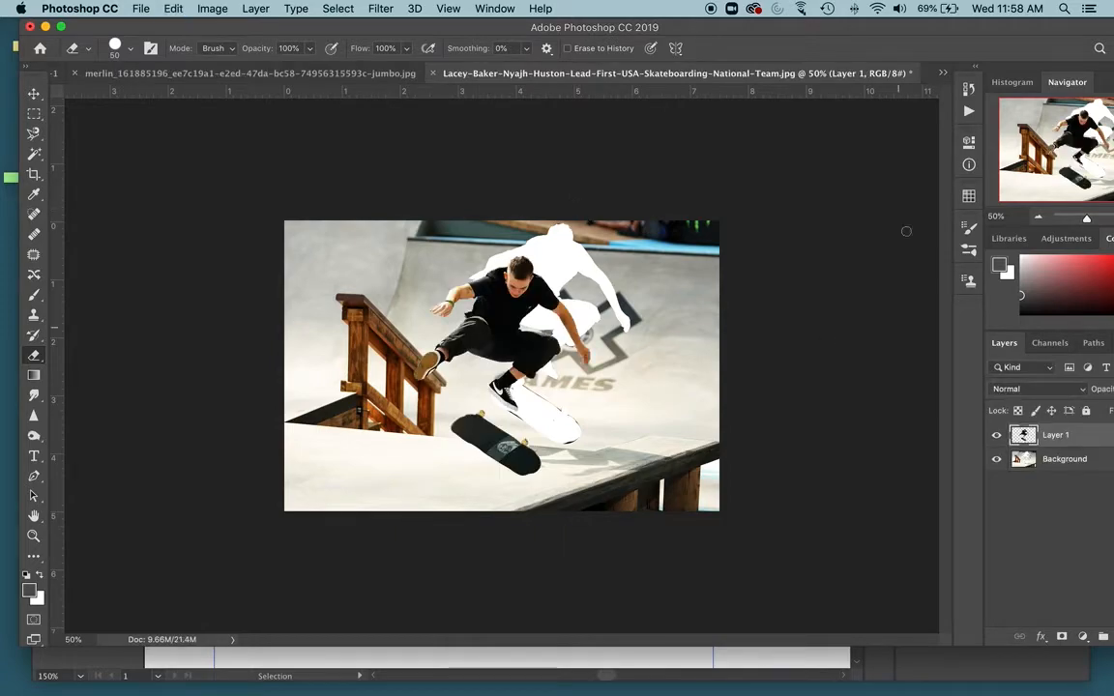
drag(819, 37, 744, 34)
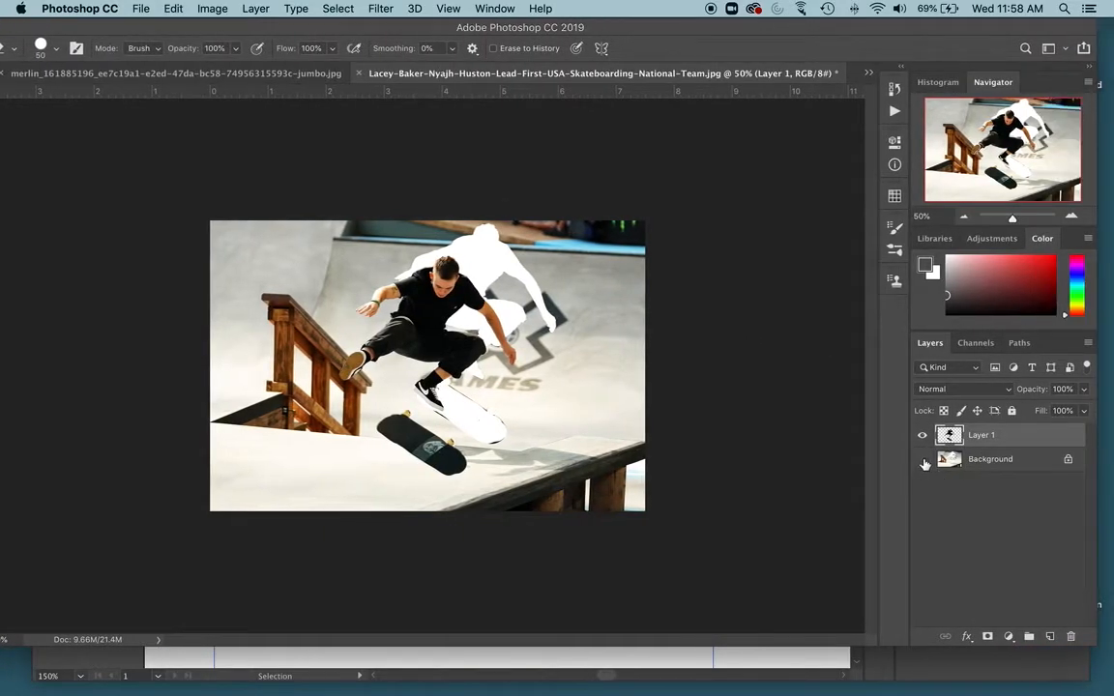
click(922, 459)
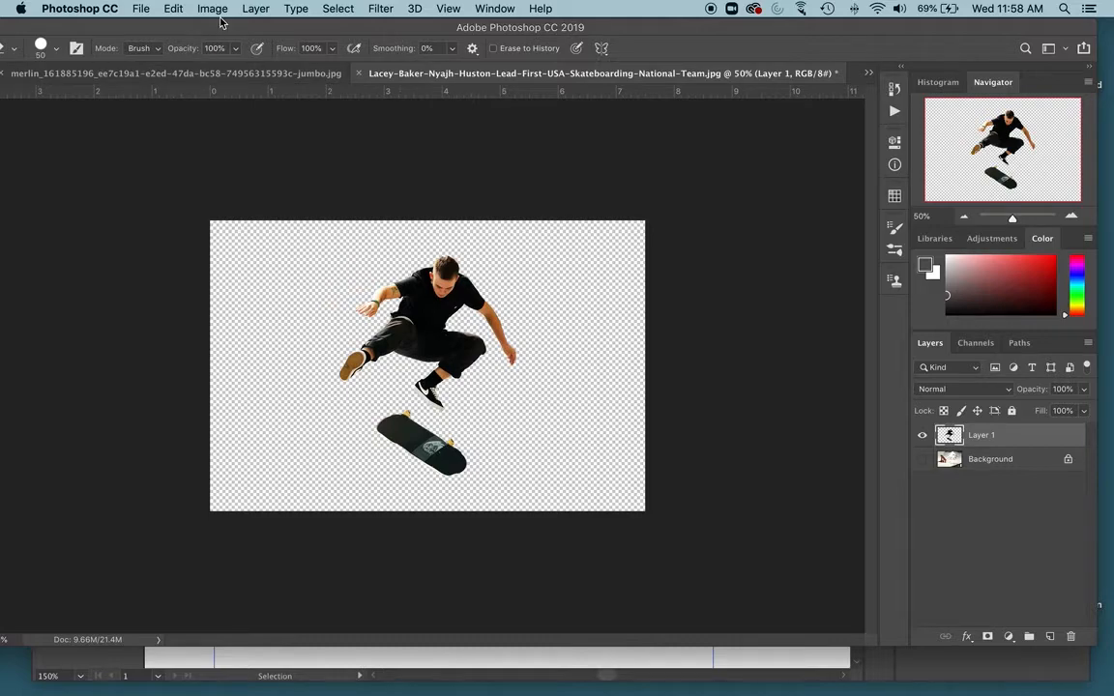
click(321, 19)
click(300, 33)
drag(307, 29, 353, 37)
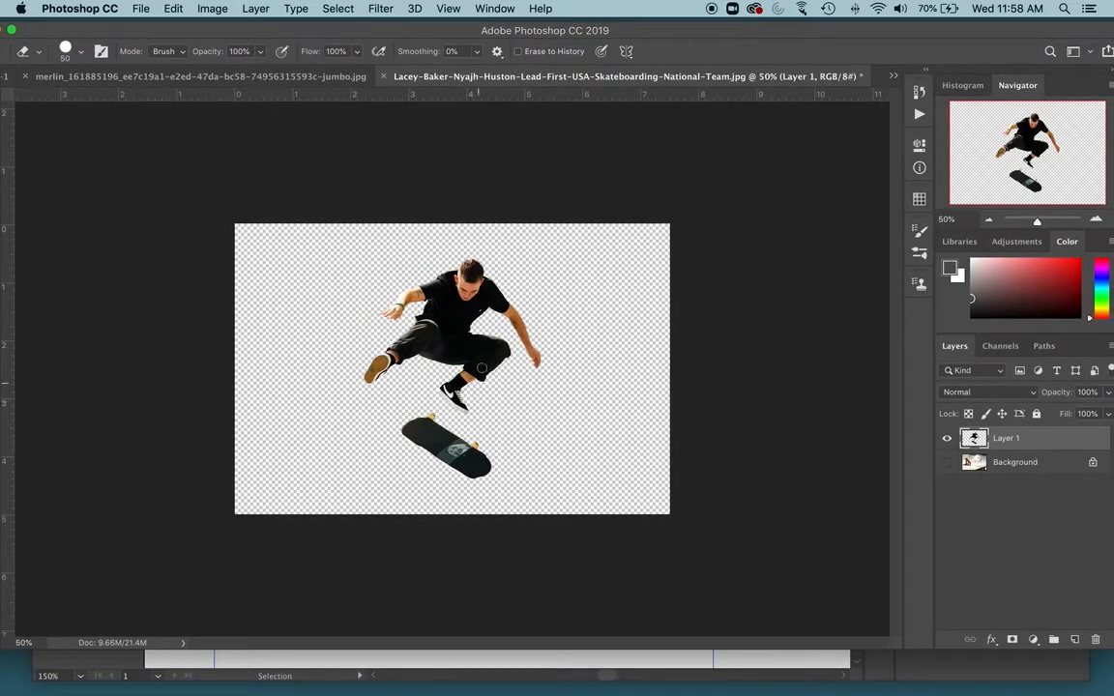
- Reposition the cut-out skater and skateboard on the transparent canvas with the Move tool
key(v)
drag(501, 365, 456, 346)
drag(411, 309, 448, 319)
- Crop the canvas on all four sides closely around the skater and skateboard
key(c)
drag(238, 368, 280, 365)
drag(628, 373, 572, 369)
drag(332, 369, 338, 368)
drag(457, 511, 457, 474)
drag(452, 234, 451, 243)
key(Return)
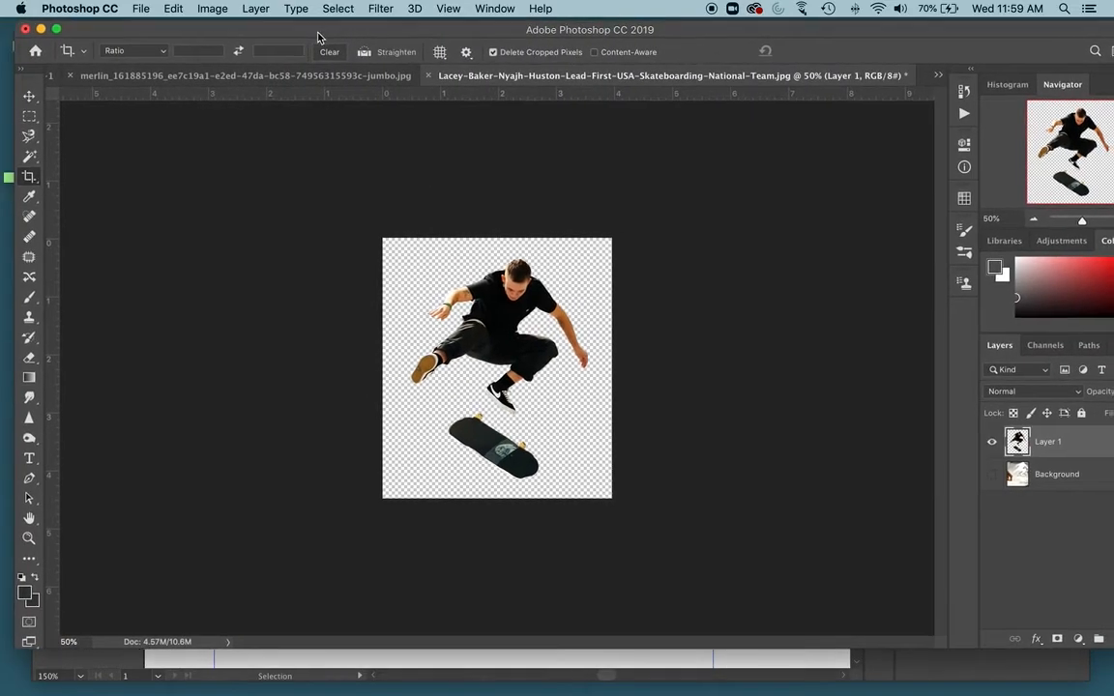
- Save a PNG copy named Skater.png to the Desktop with the large file size (fastest saving) option
click(141, 8)
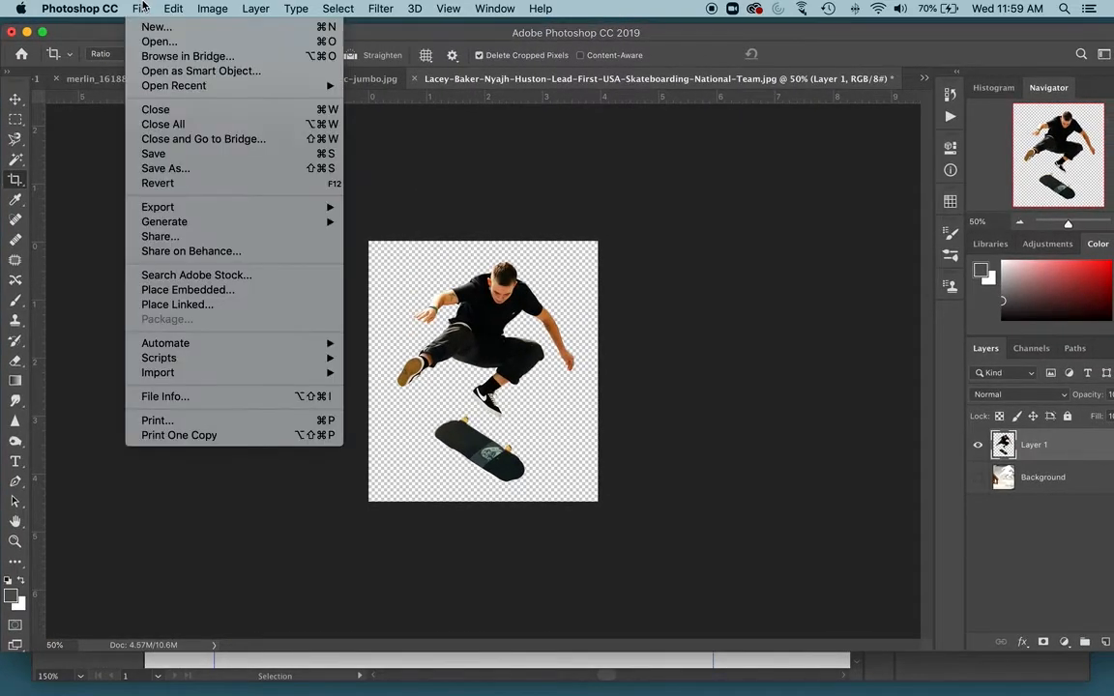
click(207, 169)
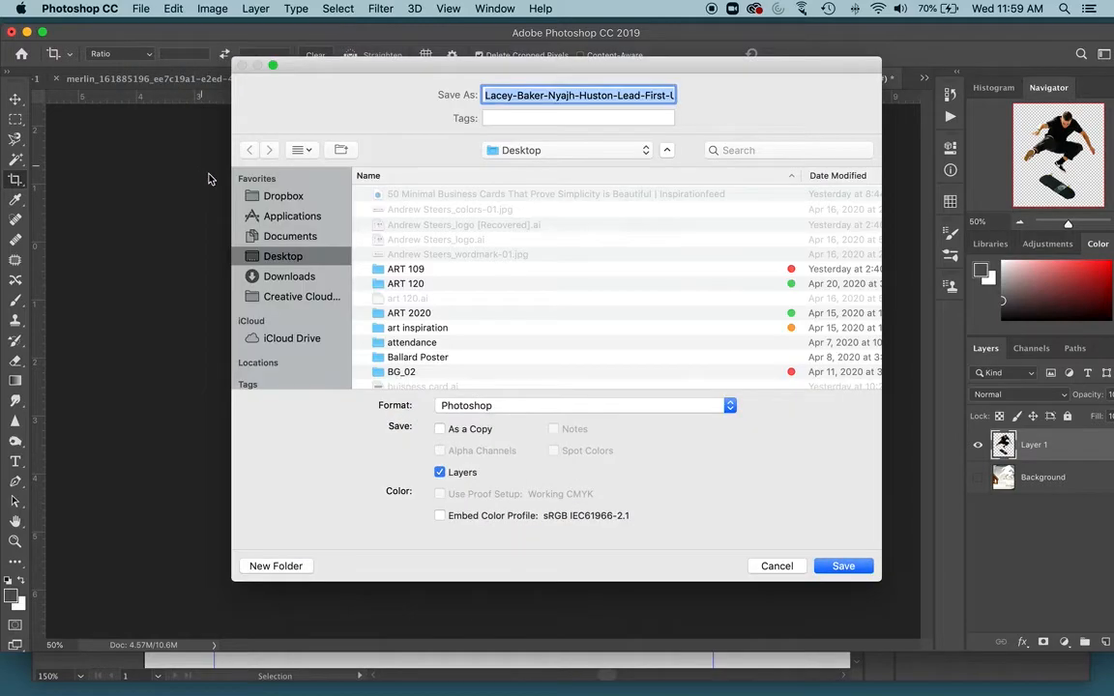
click(507, 410)
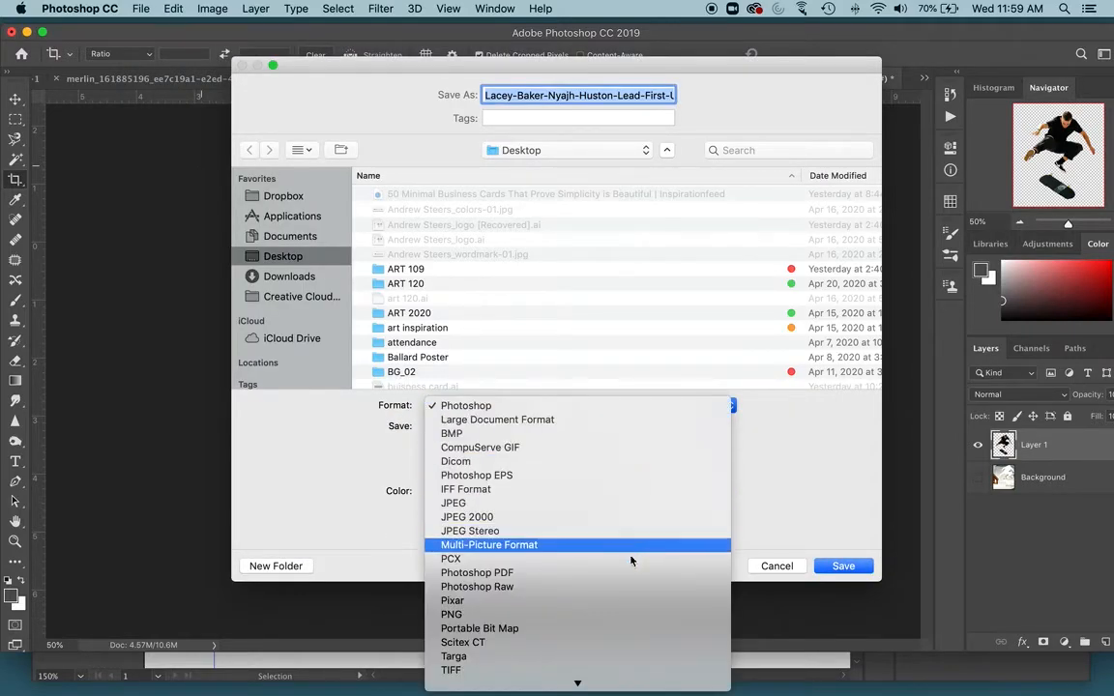
click(625, 615)
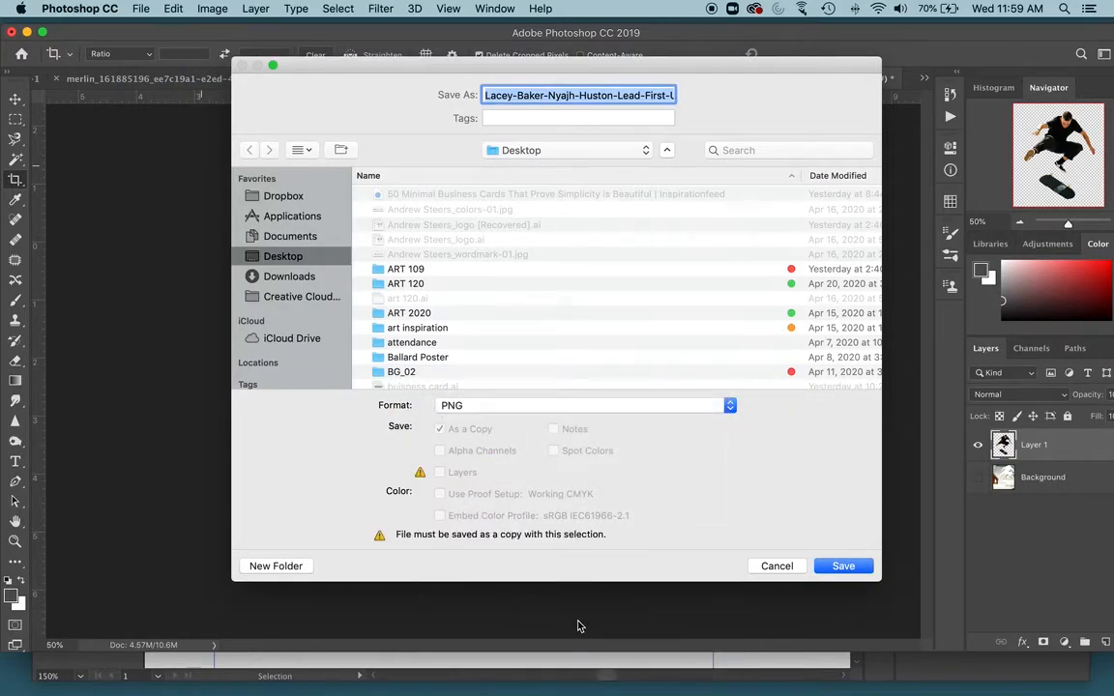
text(Skater.png)
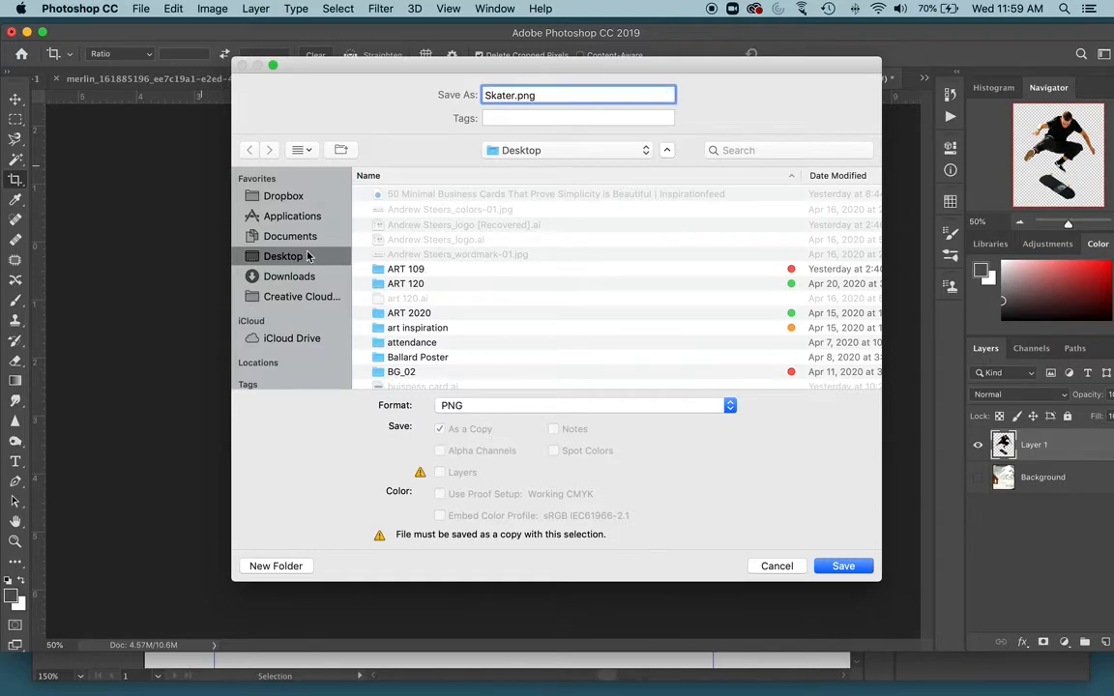
click(839, 568)
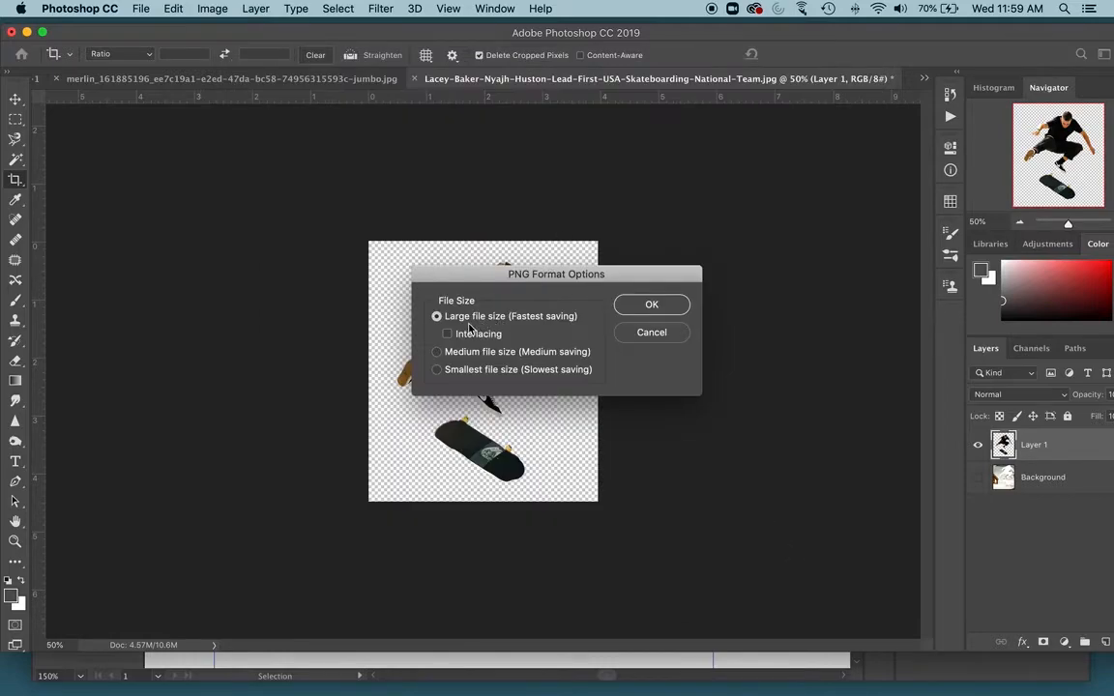
click(646, 307)
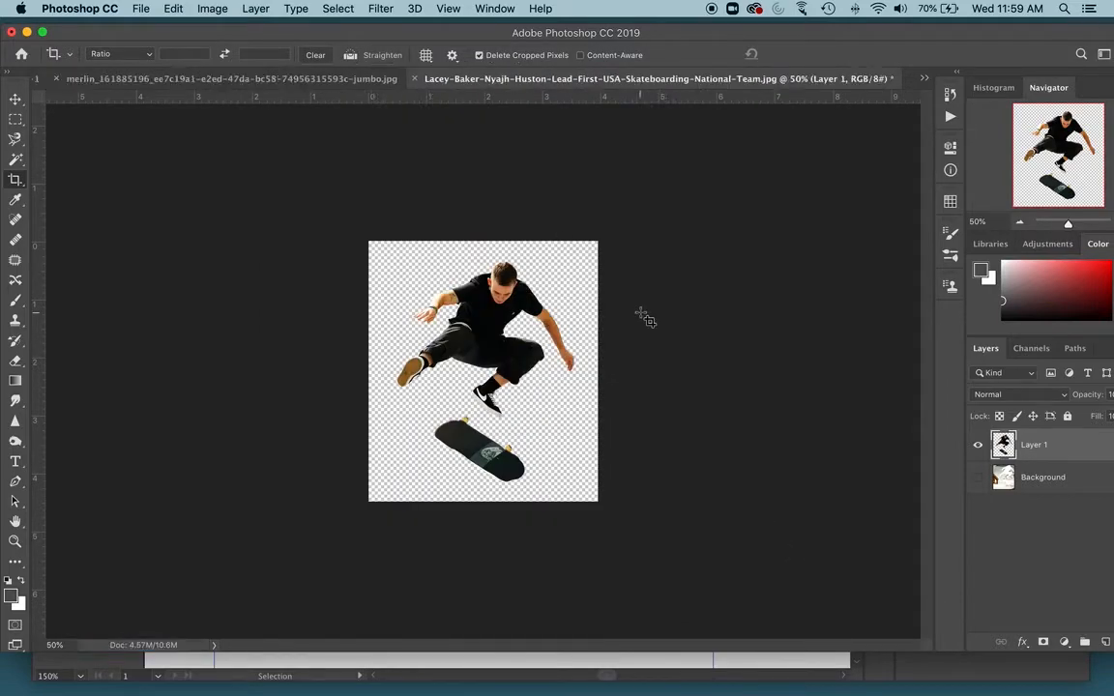
- Open Skater.png from the desktop in Preview, inspect the cut-out up close and close it again
click(26, 32)
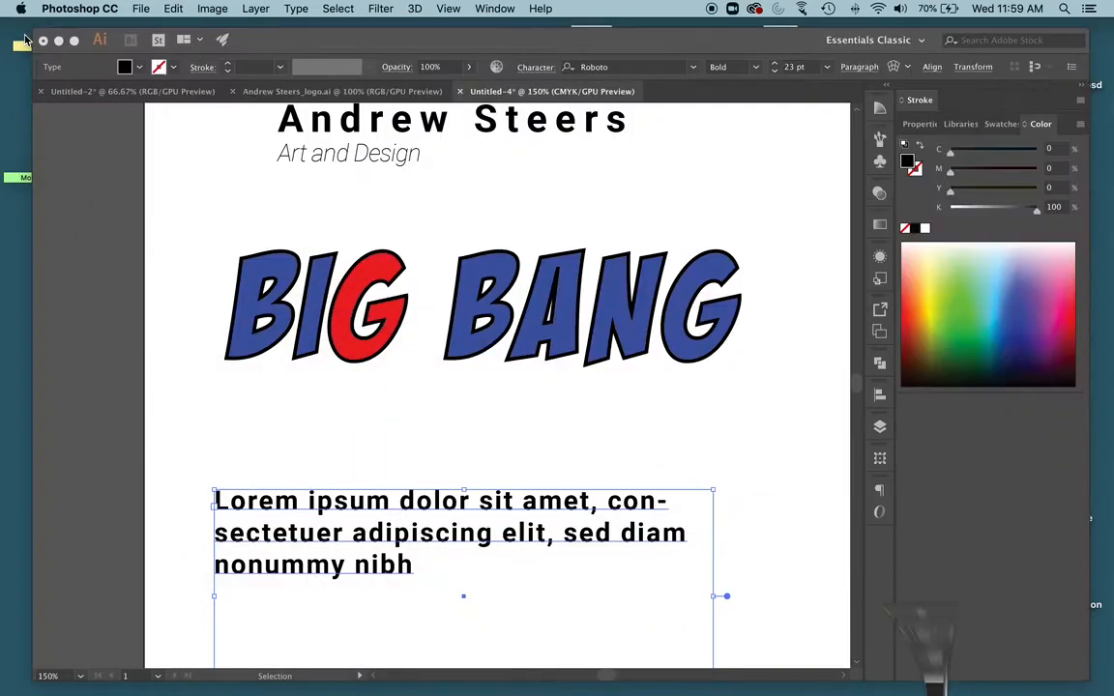
click(26, 36)
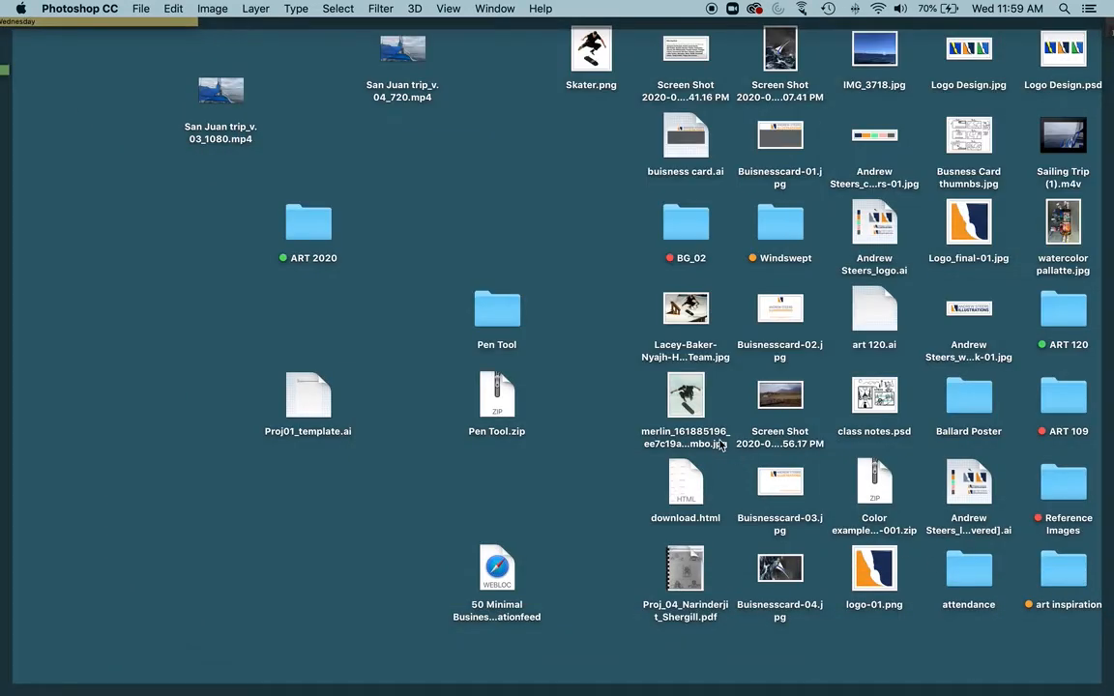
double_click(590, 53)
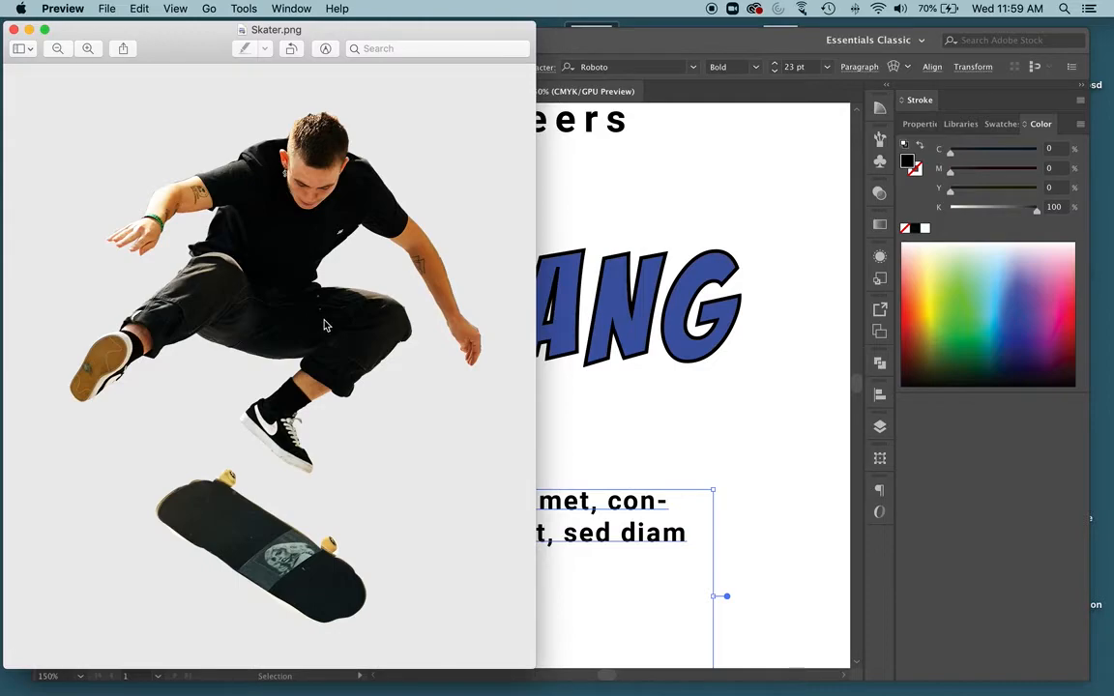
scroll(324, 326, up, 5)
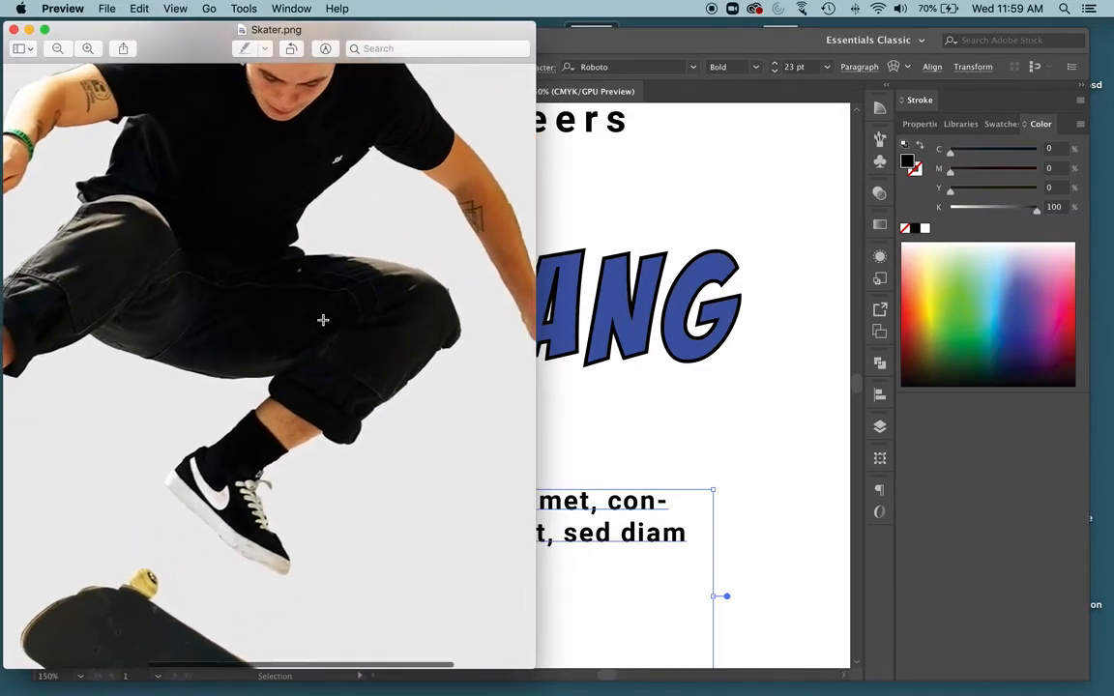
click(13, 30)
- Place Skater.png from the desktop into the Illustrator document and move it below the word BANG, overlapping the Lorem ipsum text
key(F11)
drag(591, 56, 527, 415)
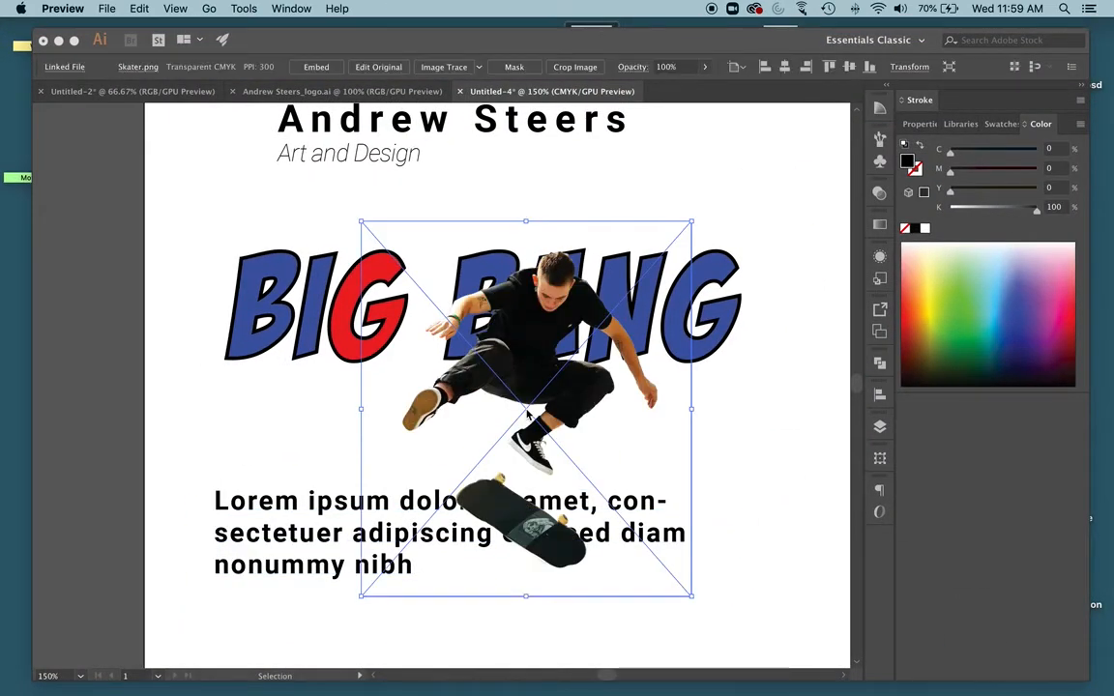
click(535, 340)
drag(503, 343, 602, 430)
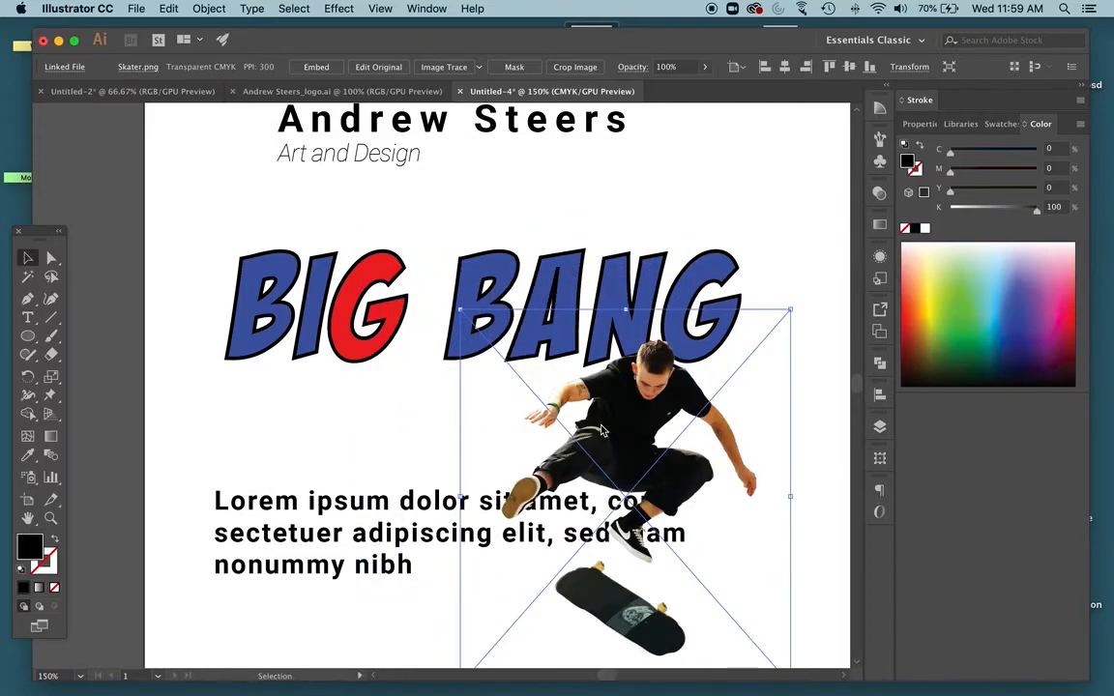
click(784, 249)
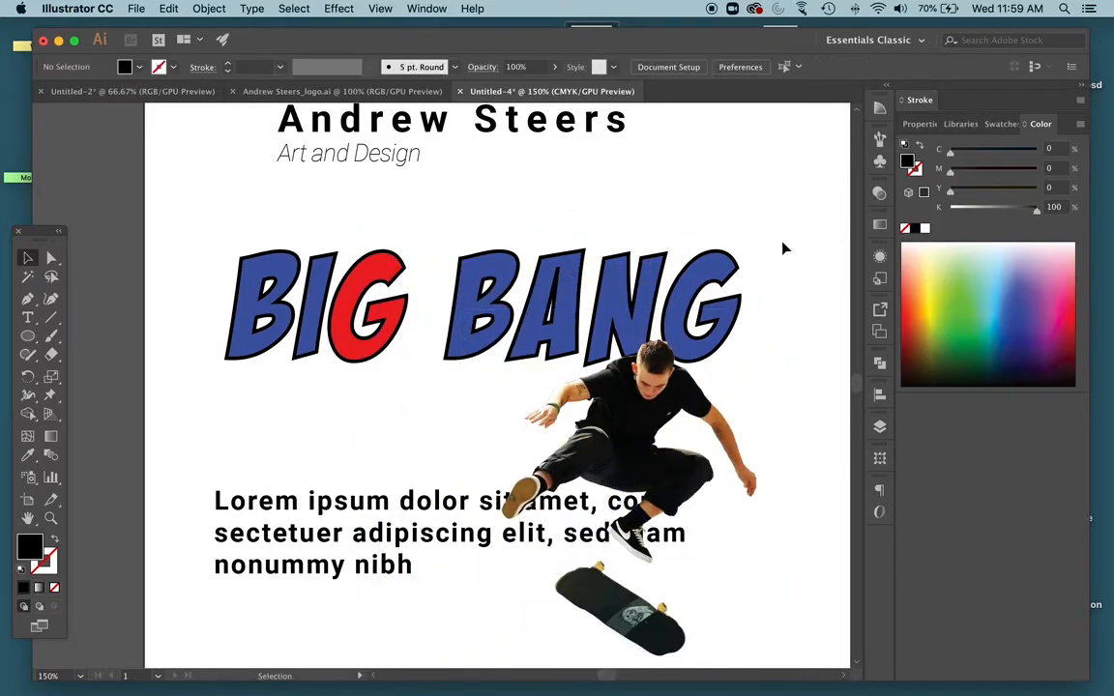
- Scale the placed skater image down to about 60% and position it over the word BANG in the heading
scroll(784, 249, down, 5)
scroll(802, 246, up, 1)
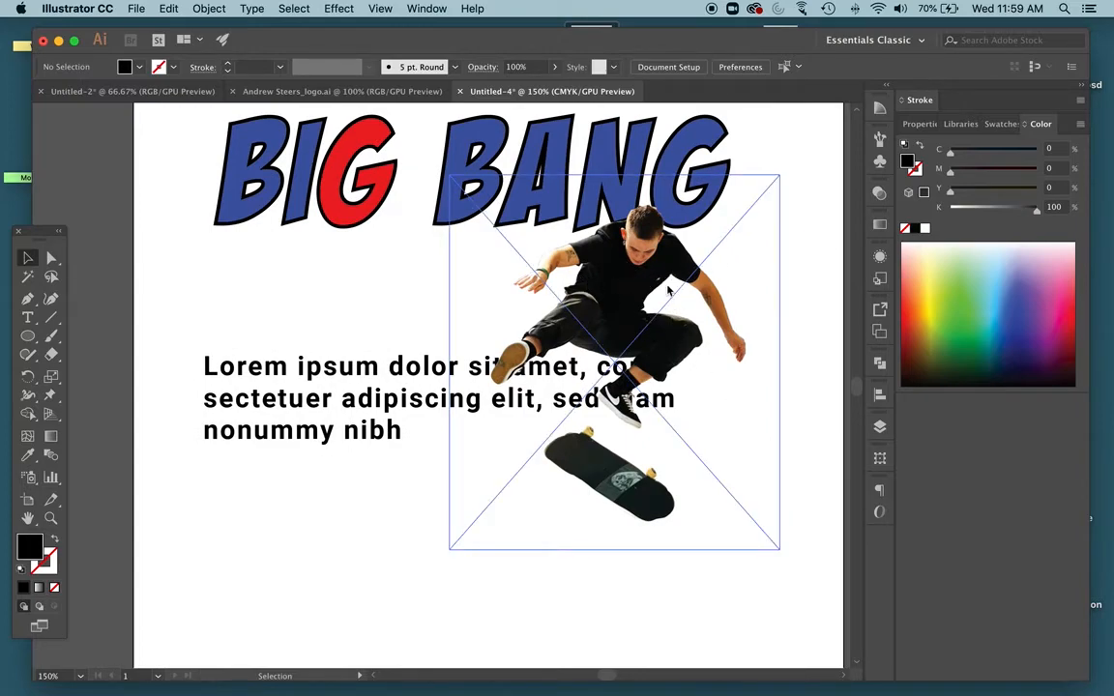
drag(643, 281, 609, 385)
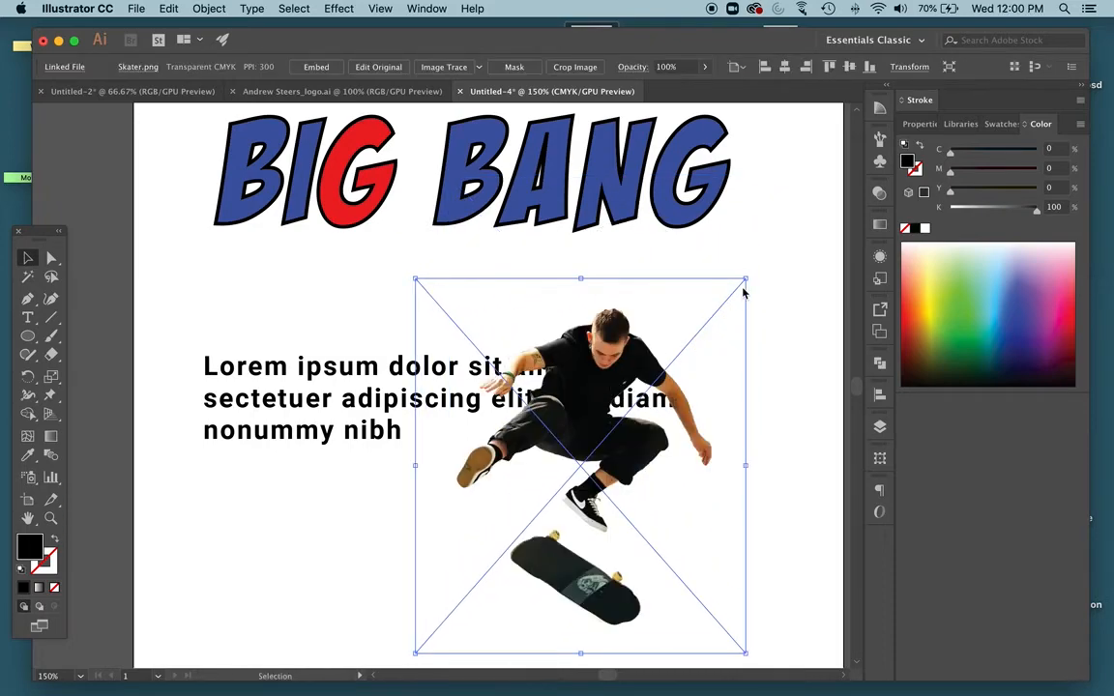
drag(743, 287, 612, 430)
drag(547, 493, 558, 188)
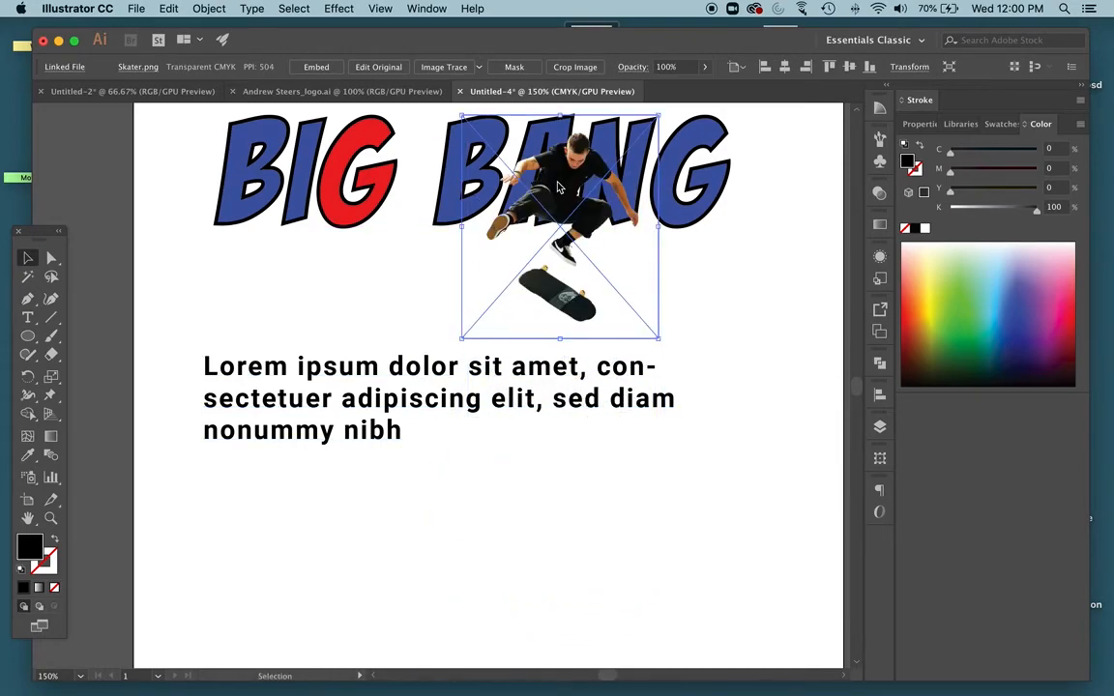
click(710, 315)
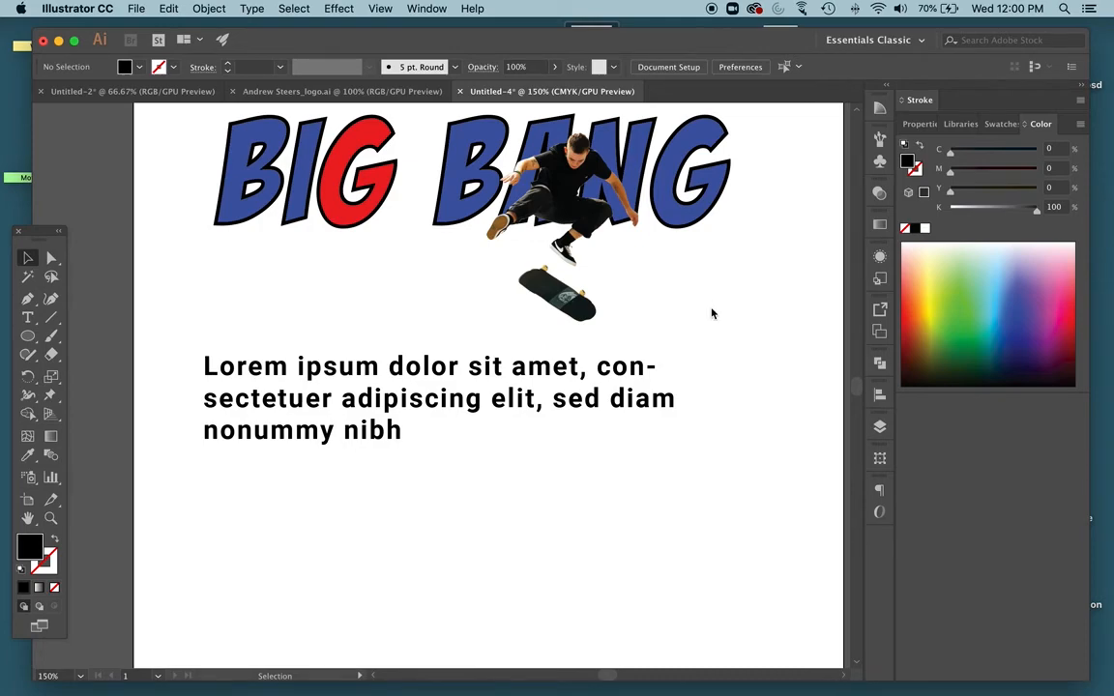
- Switch to Chrome and search Google Images for "skateboarder png"
key(ctrl+Up)
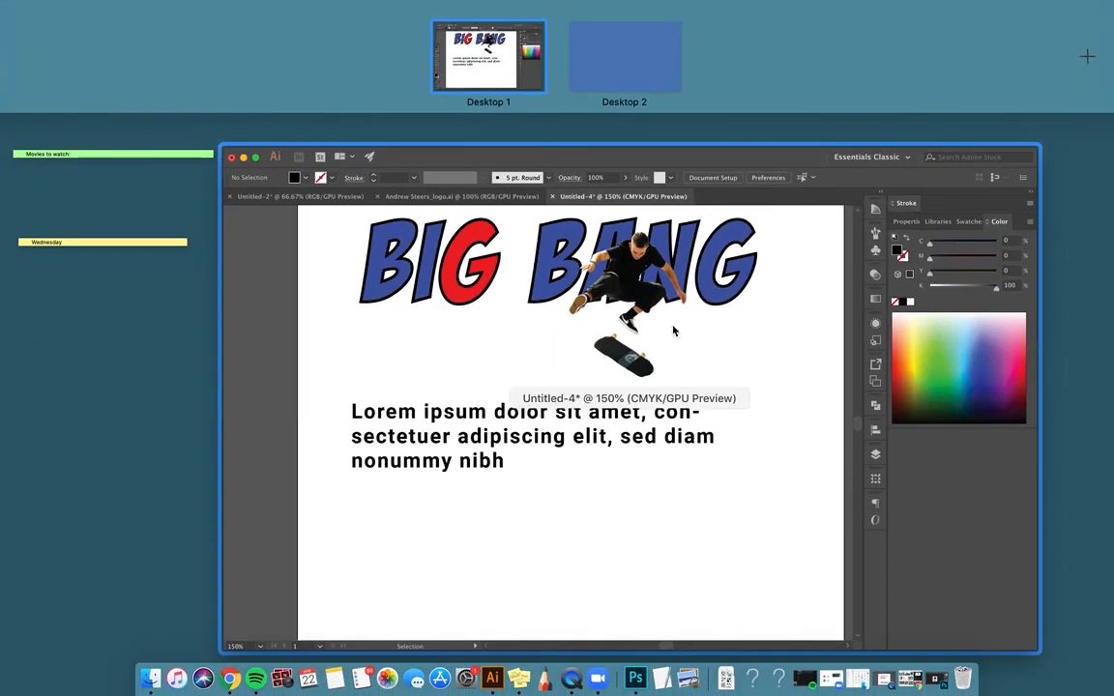
click(203, 679)
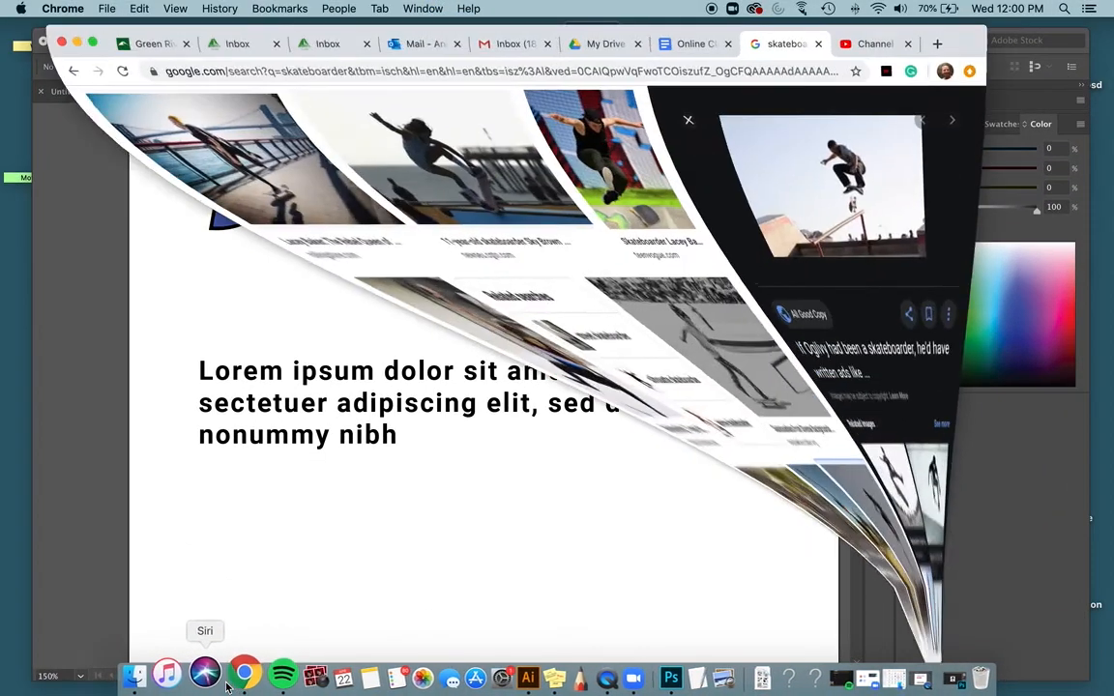
scroll(479, 200, up, 10)
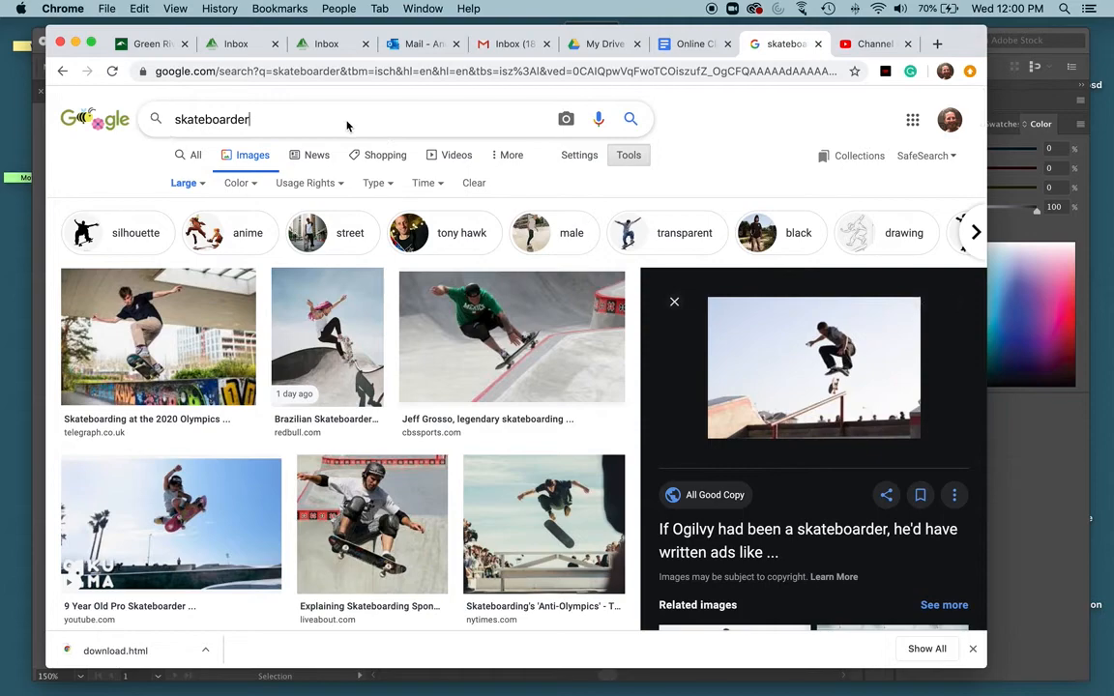
click(346, 121)
text(.pn)
key(BackSpace)
key(BackSpace)
key(BackSpace)
key(BackSpace)
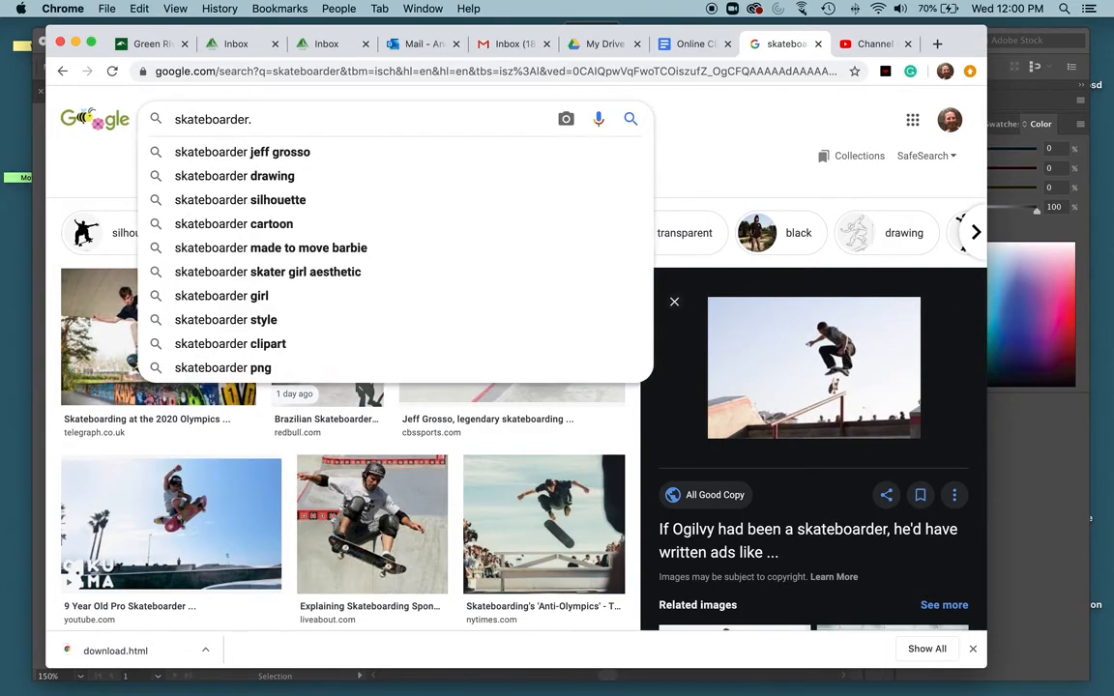
text(png)
key(Return)
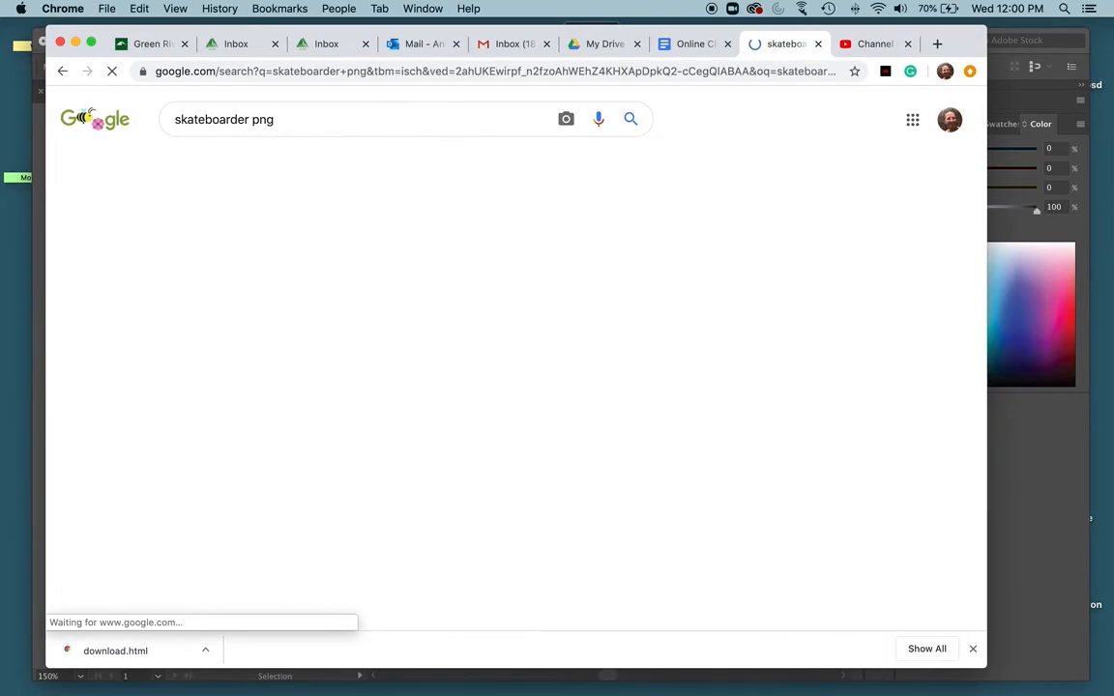
- Preview the cleanpng.com skateboarder and the pngguru.com skatepark jumper and examine their transparent backgrounds
click(382, 367)
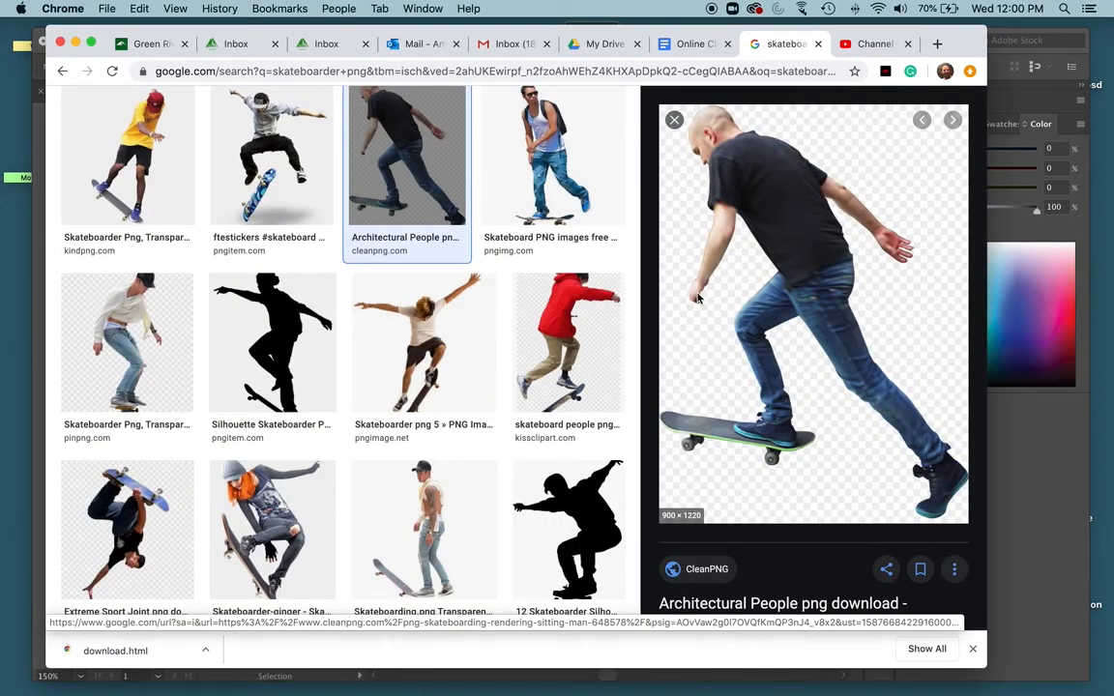
scroll(418, 359, down, 5)
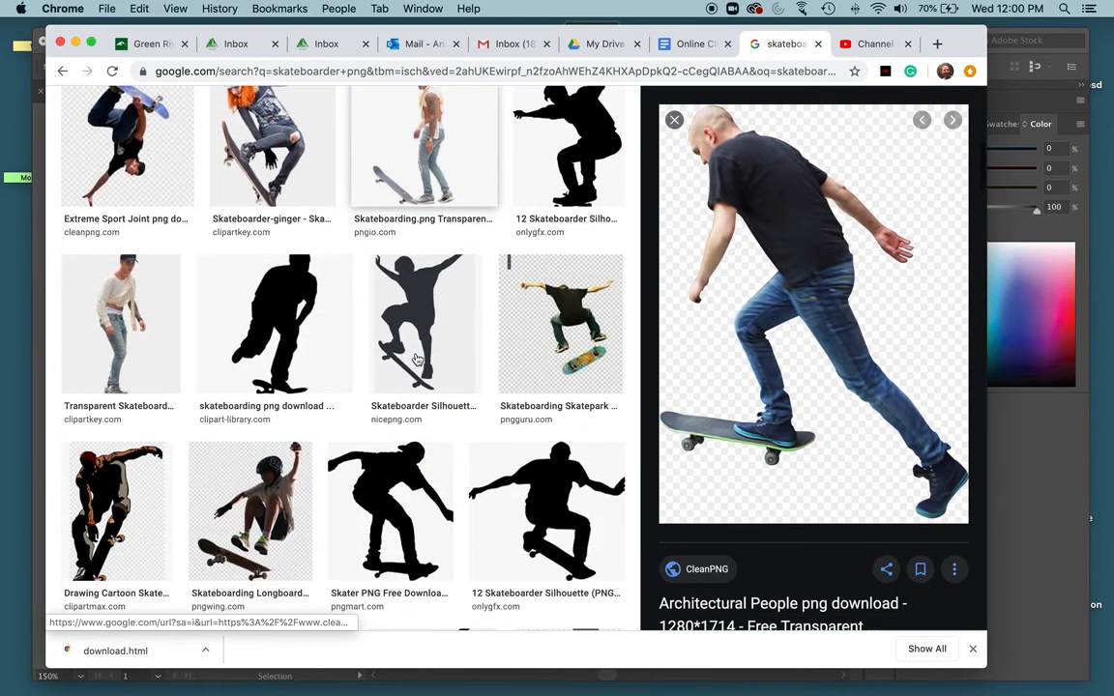
click(559, 319)
scroll(401, 288, up, 10)
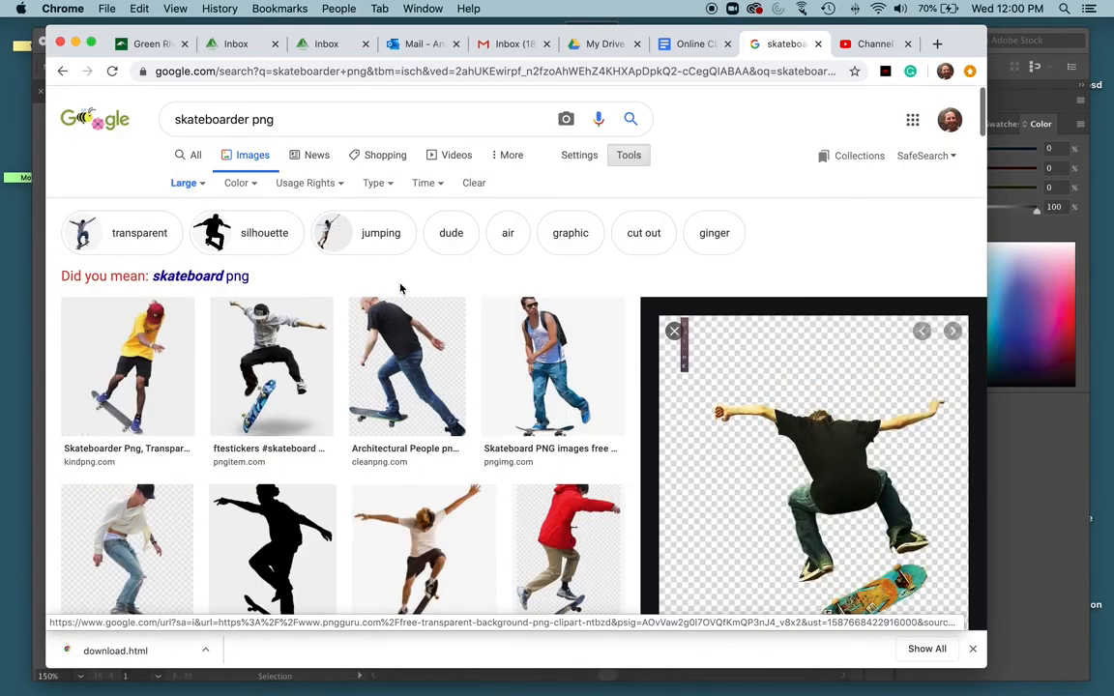
scroll(876, 410, down, 5)
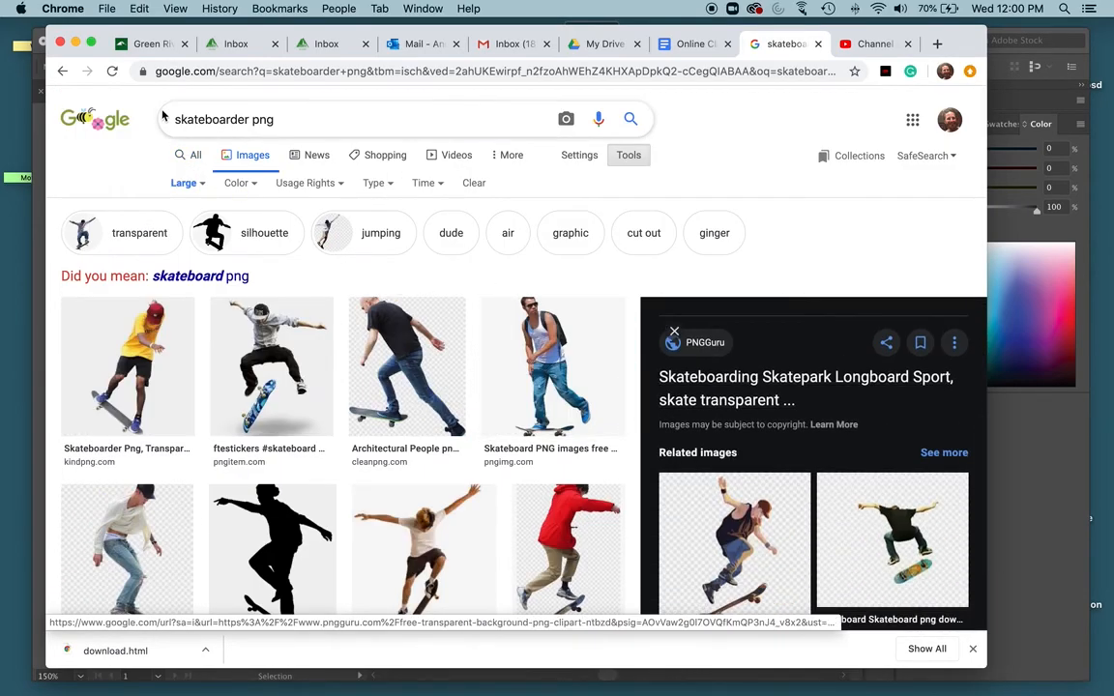
- Search Google Images for "sailboat png" and preview the first result from favpng.com
double_click(205, 117)
text(sailb)
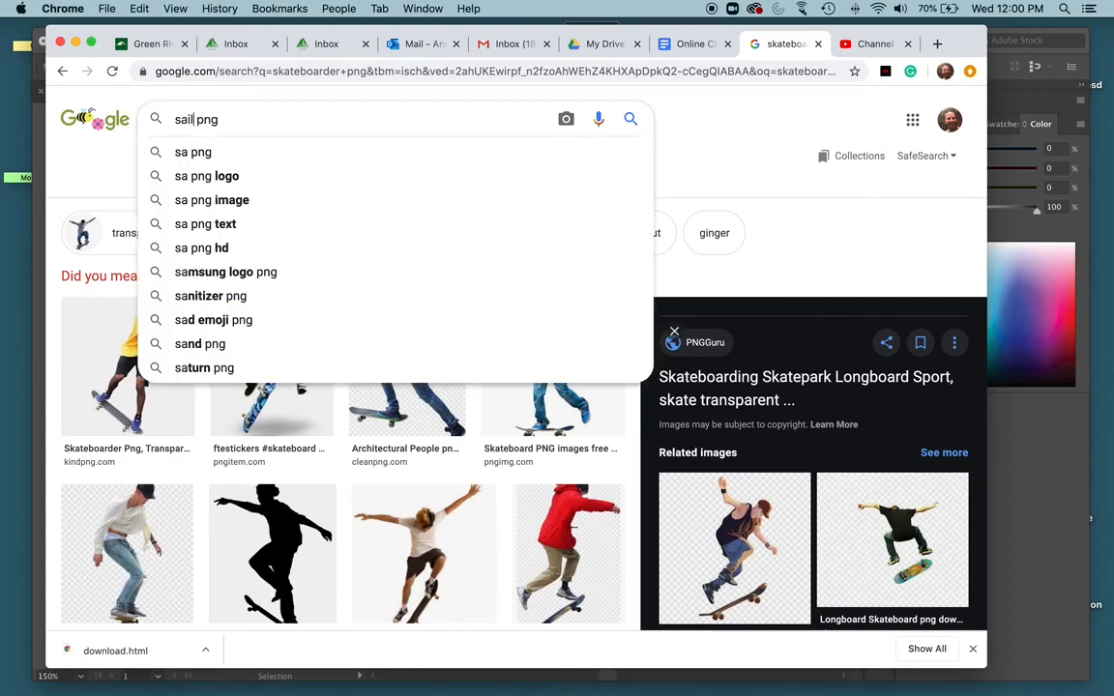
text(oat)
key(Return)
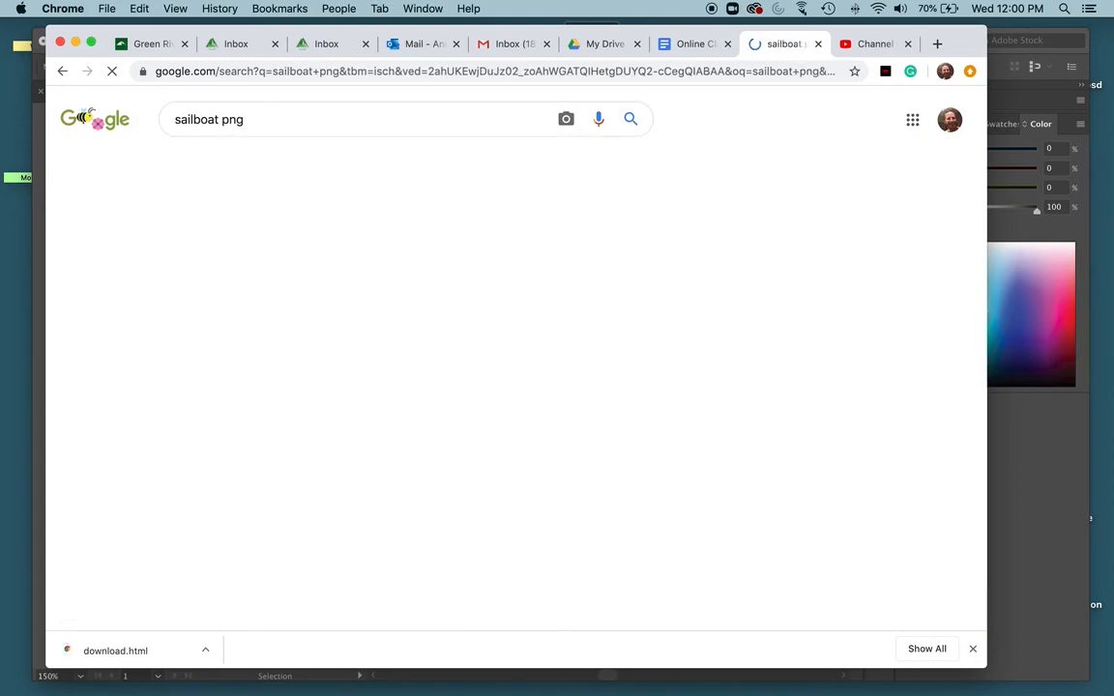
click(121, 328)
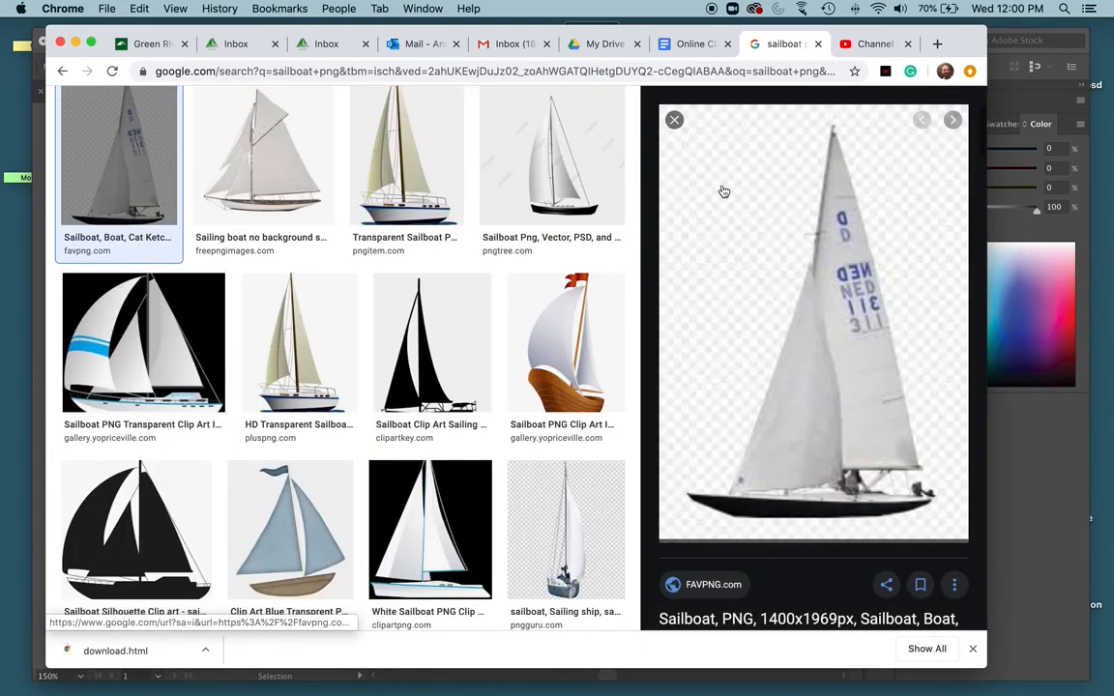
- Browse the related images, preview the PlusPNG sailboat, and look through further sailboat PNG results
scroll(760, 194, down, 8)
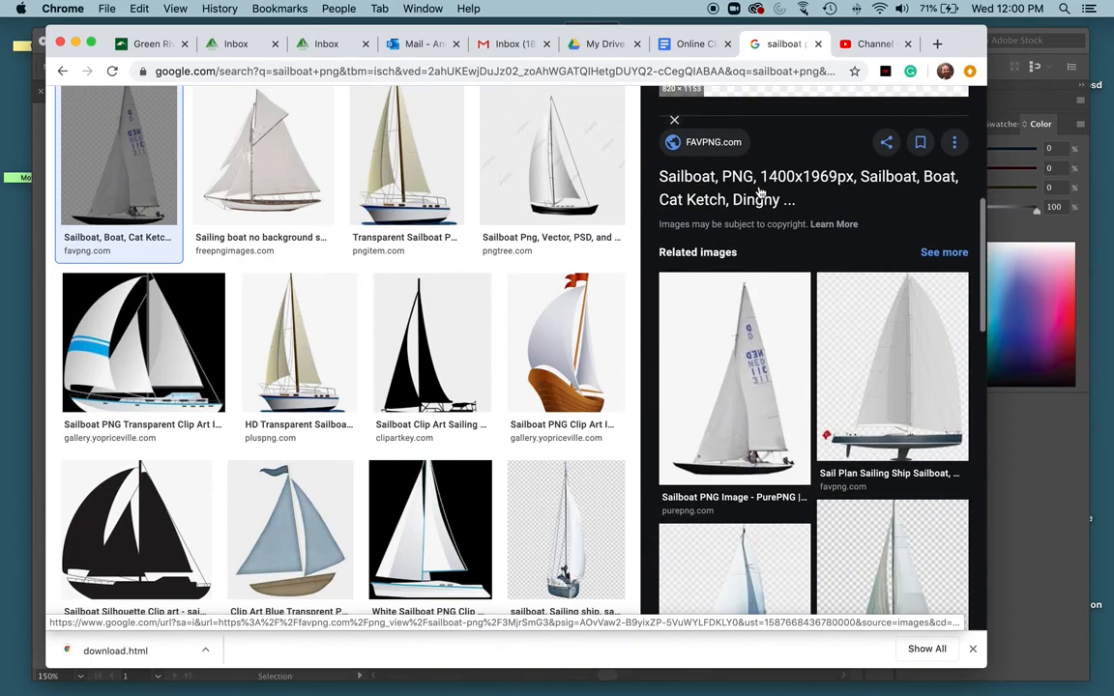
scroll(857, 347, down, 3)
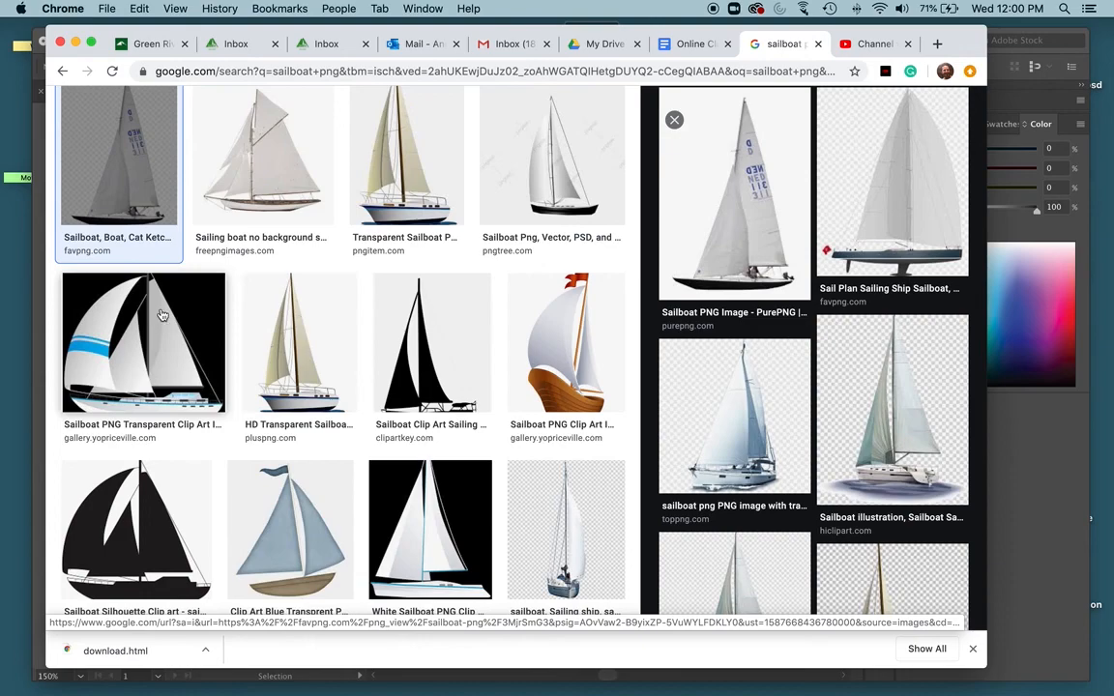
click(268, 299)
scroll(439, 296, down, 4)
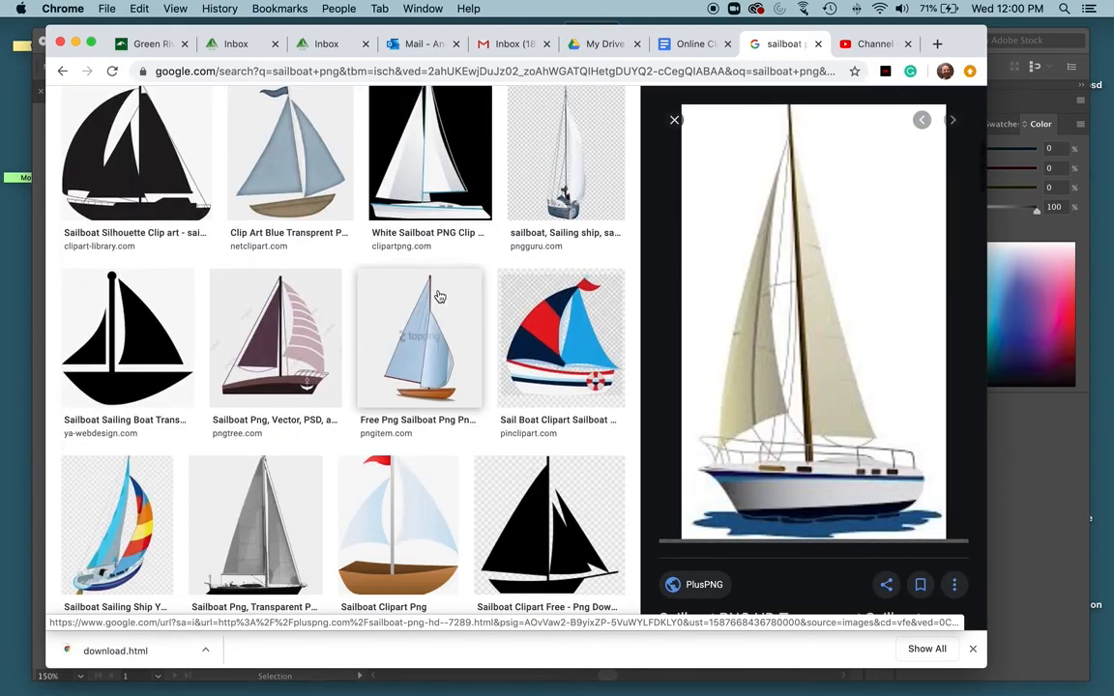
scroll(439, 296, down, 5)
scroll(440, 296, down, 5)
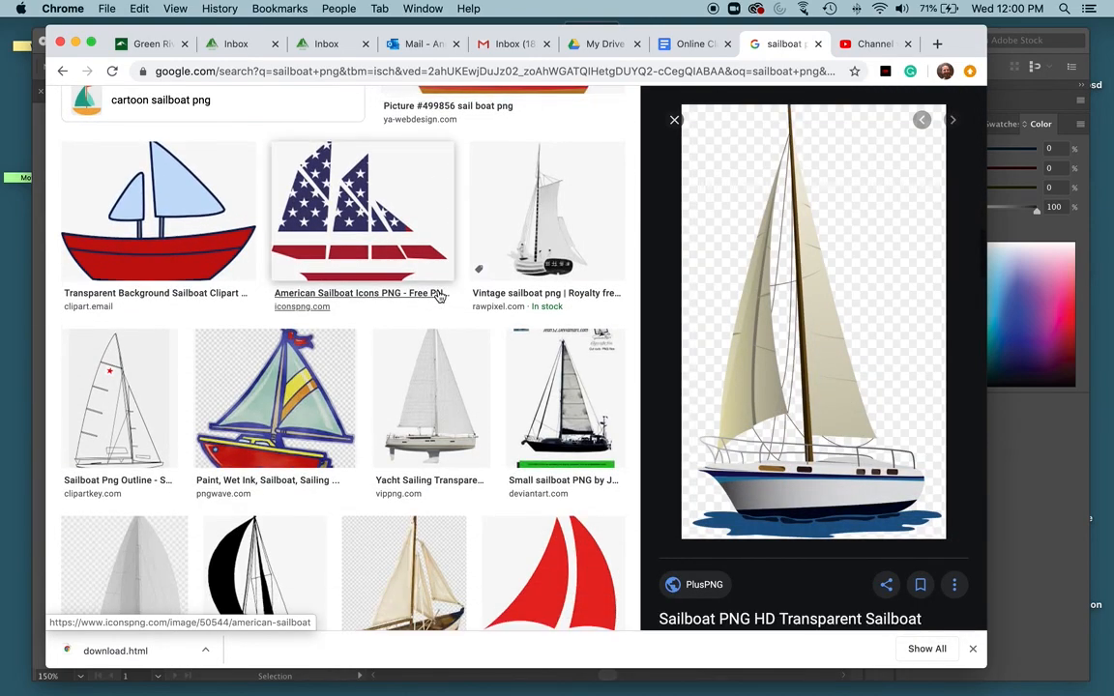
- Switch to Illustrator, move the skater image off the heading onto the end of the Lorem ipsum paragraph, and deselect it
key(ctrl+Up)
click(887, 290)
drag(571, 209, 618, 438)
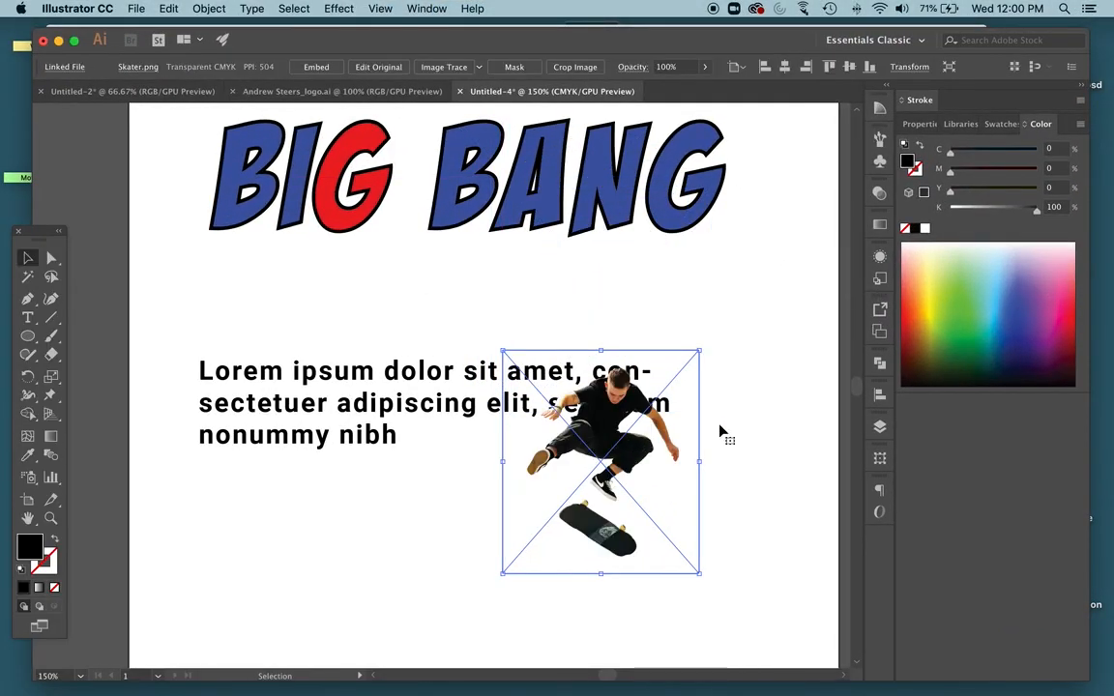
click(815, 424)
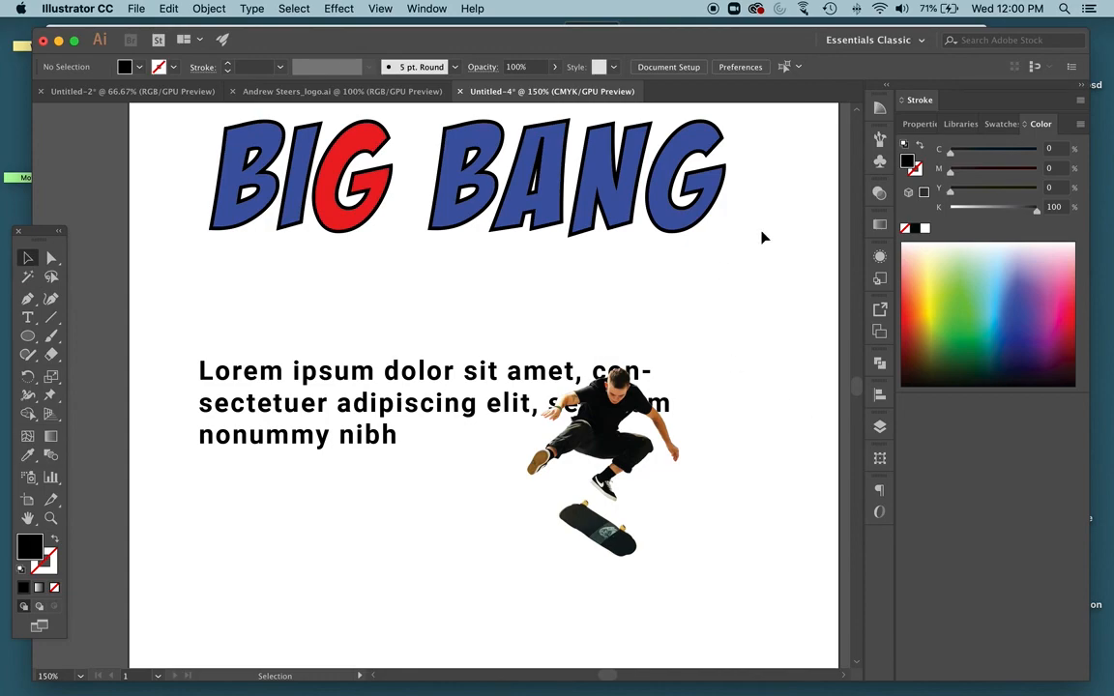